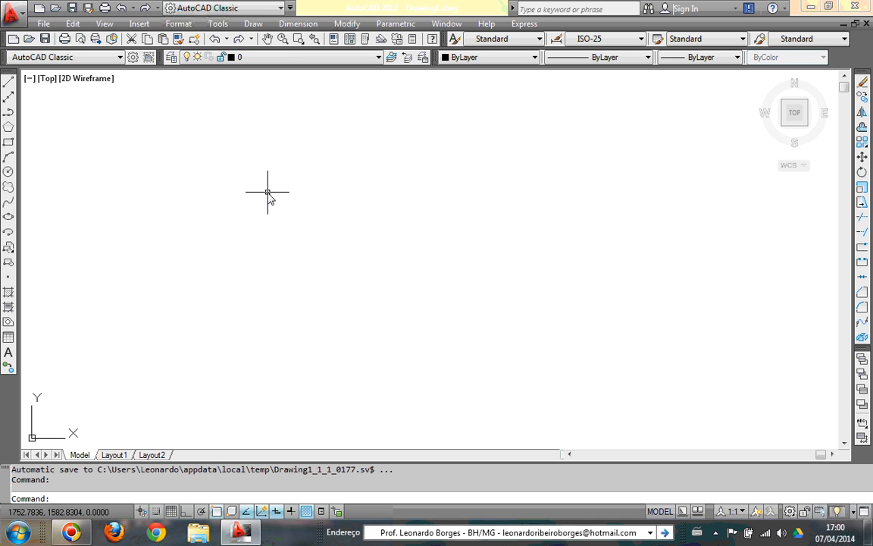
# Step: Turn on ortho mode and draw a 10-unit horizontal line with the Line command
pyautogui.write('LINE')
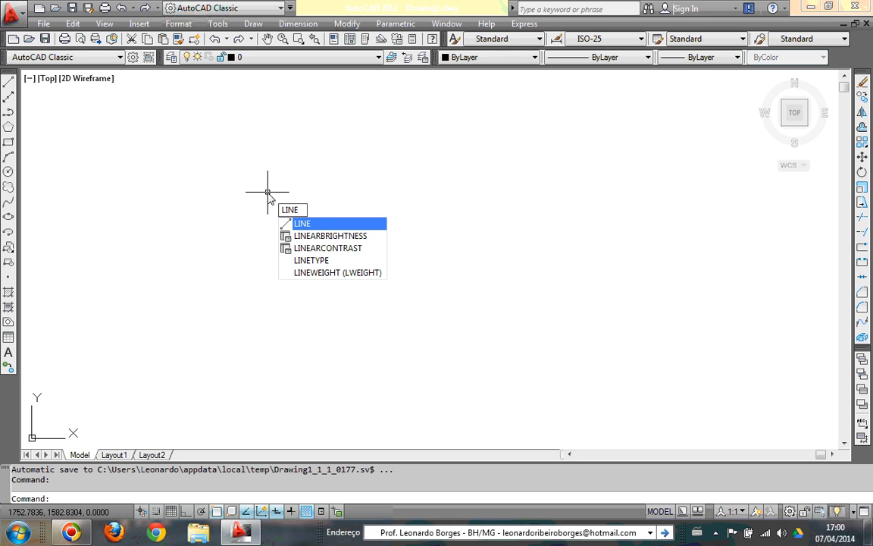
pyautogui.press('Escape')
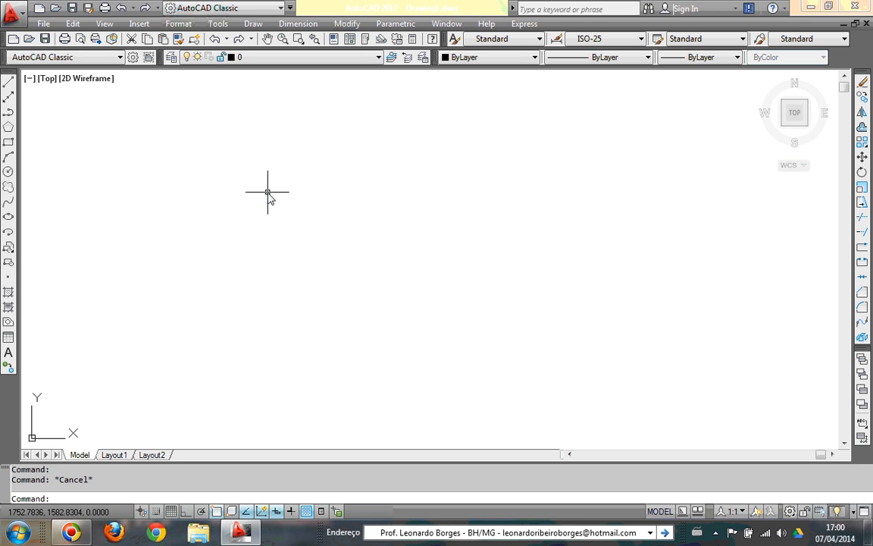
pyautogui.write('l')
pyautogui.press('Return')
pyautogui.click(233, 182)
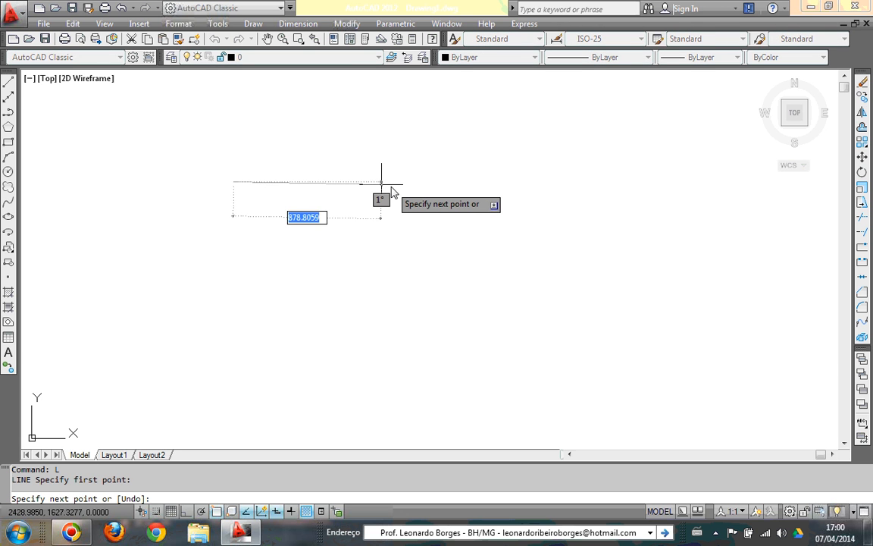
pyautogui.press('F8')
pyautogui.write('10')
pyautogui.press('Return')
# Step: Complete the square with three more 10-unit line segments, going down, across and back up to the start point
pyautogui.scroll(6, 171, 174)
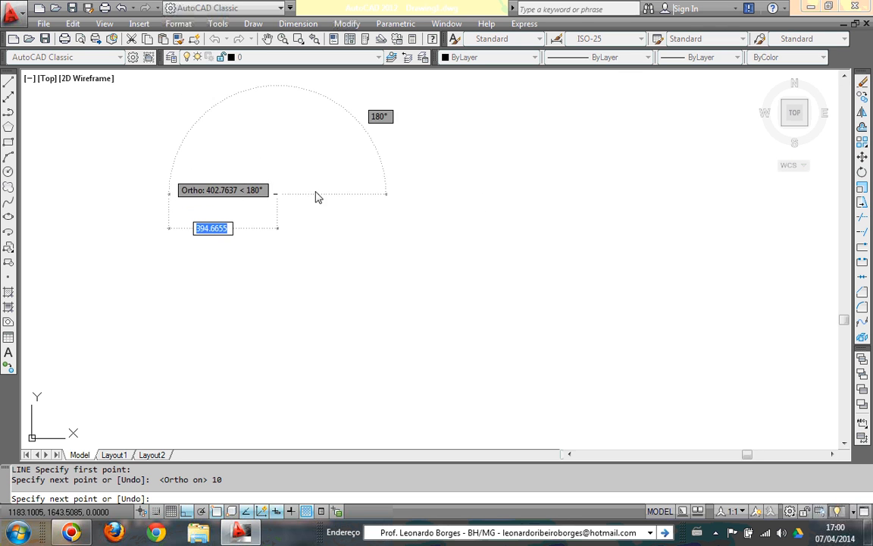
pyautogui.scroll(4, 181, 240)
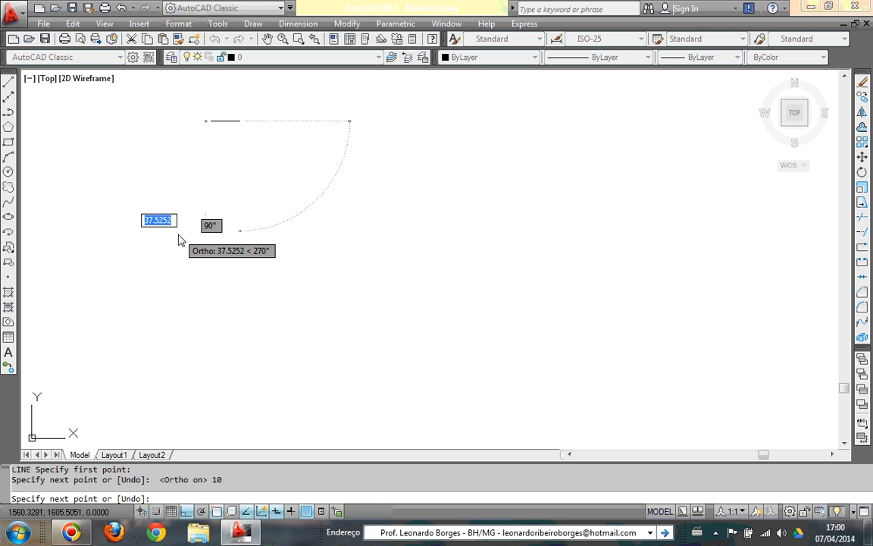
pyautogui.write('10')
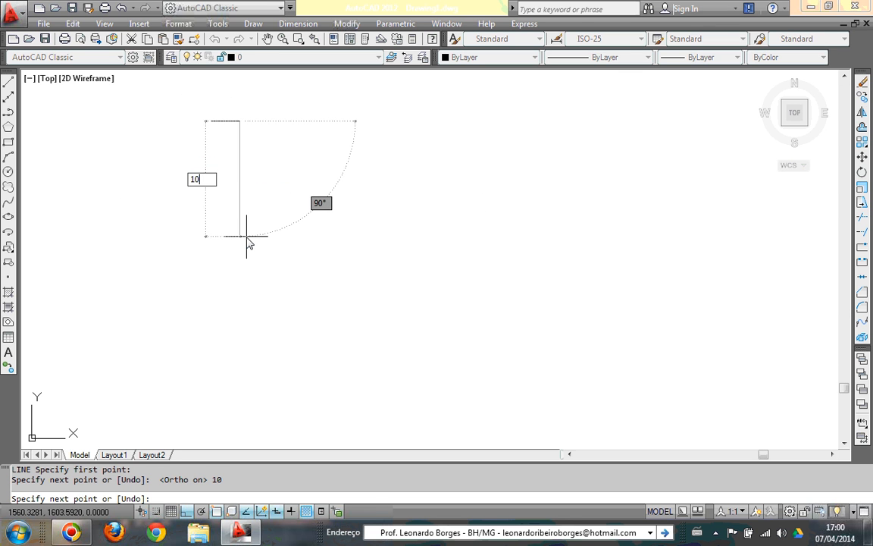
pyautogui.press('Return')
pyautogui.write('10')
pyautogui.press('Return')
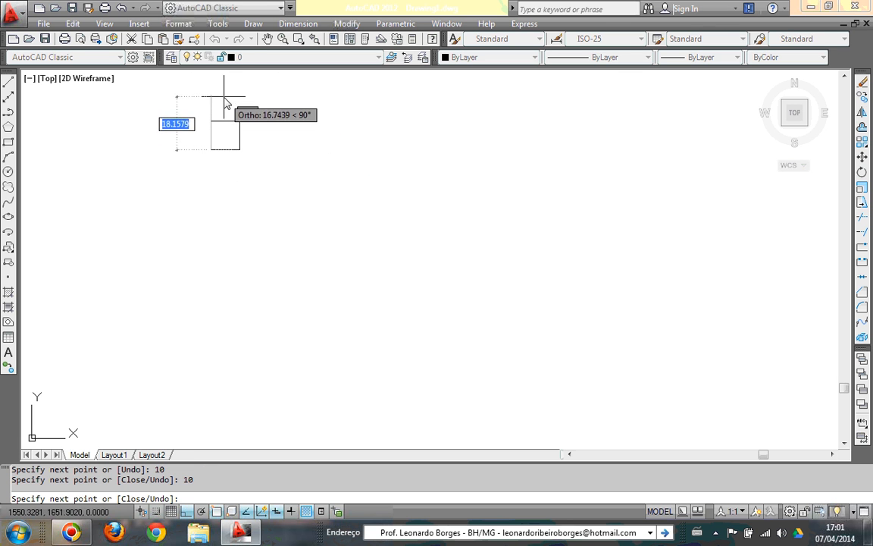
pyautogui.write('10')
pyautogui.press('Return')
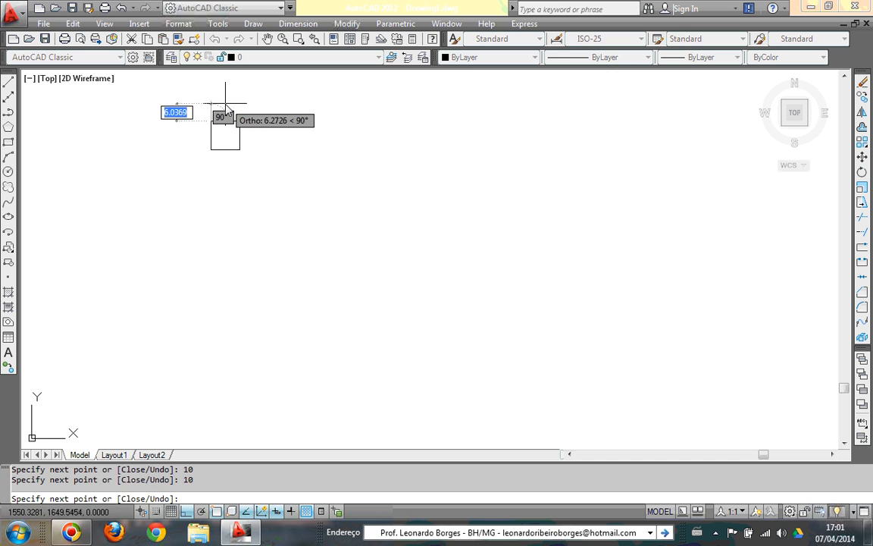
pyautogui.press('Escape')
# Step: Draw a second 10 by 10 unit square to the right of the first as one continuous polyline
pyautogui.moveTo(219, 109); pyautogui.dragTo(291, 173, button='middle')
pyautogui.scroll(6, 290, 194)
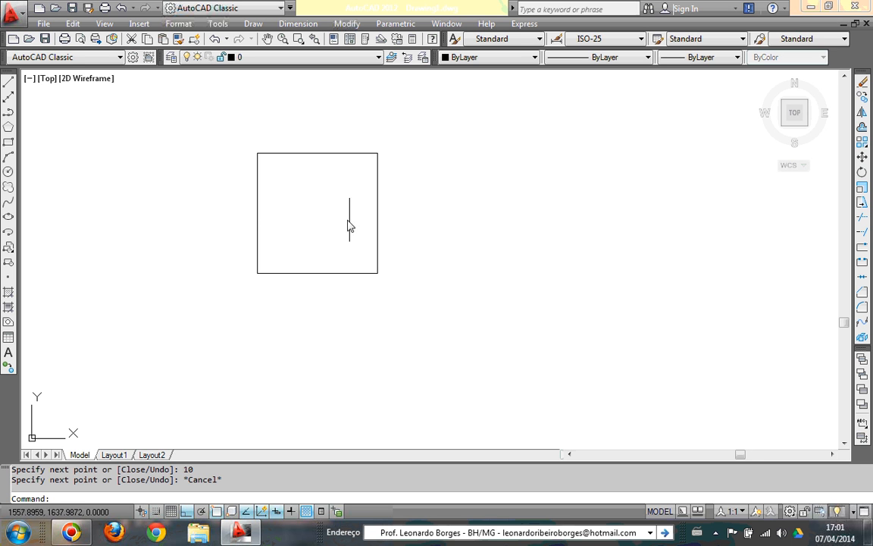
pyautogui.moveTo(401, 250); pyautogui.dragTo(277, 257, button='middle')
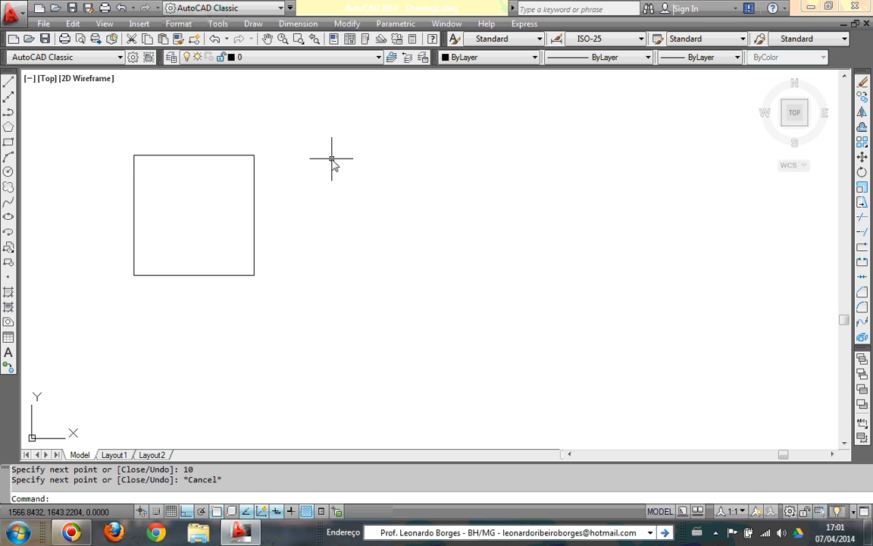
pyautogui.write('PL')
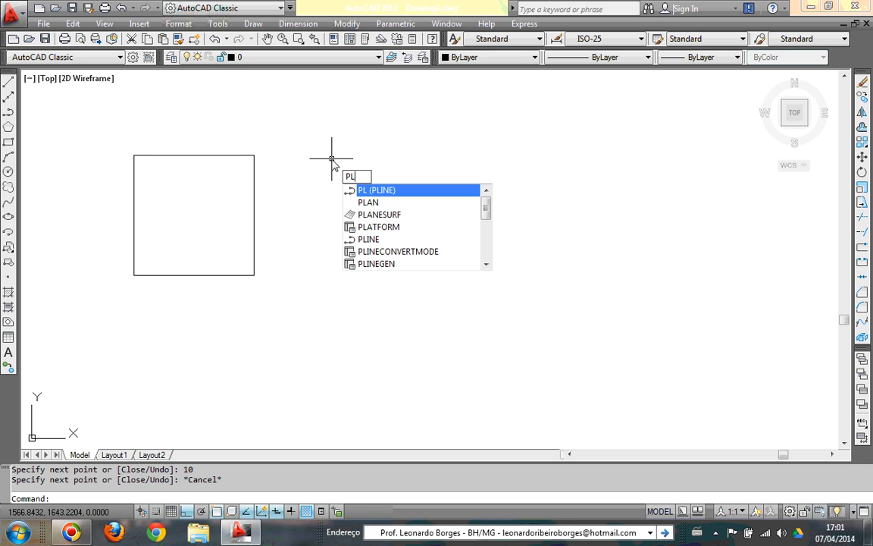
pyautogui.press('Return')
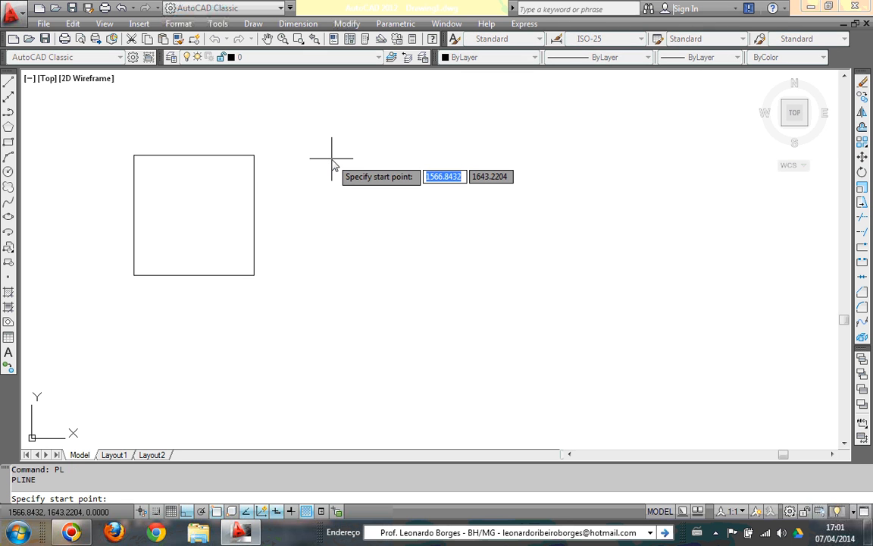
pyautogui.click(331, 159)
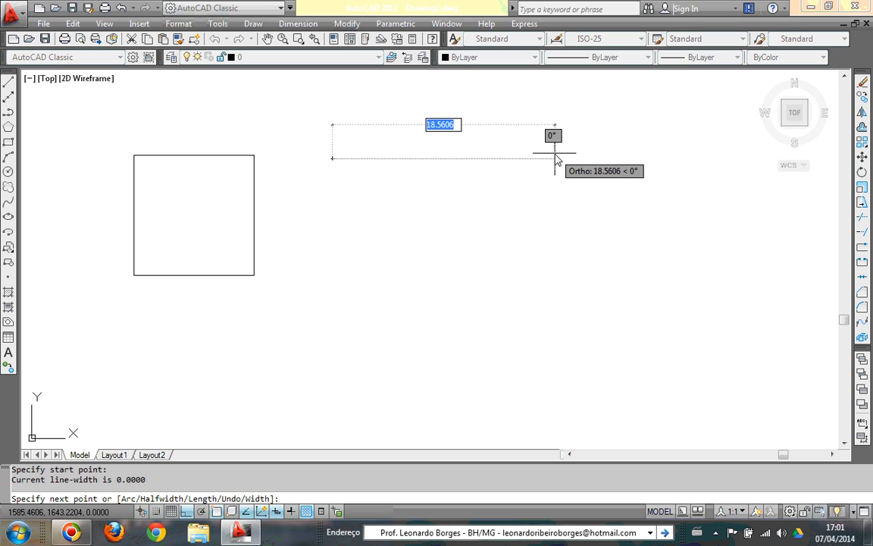
pyautogui.write('10')
pyautogui.press('Return')
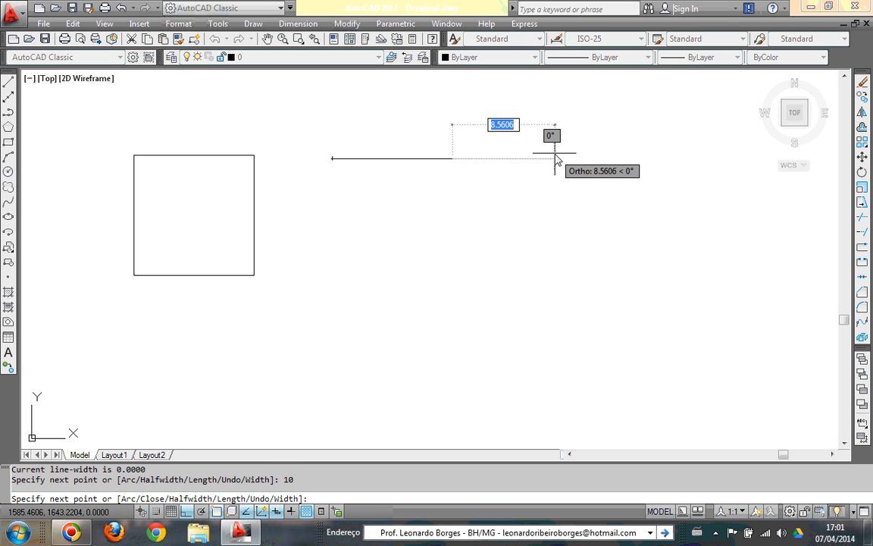
pyautogui.write('10')
pyautogui.press('Return')
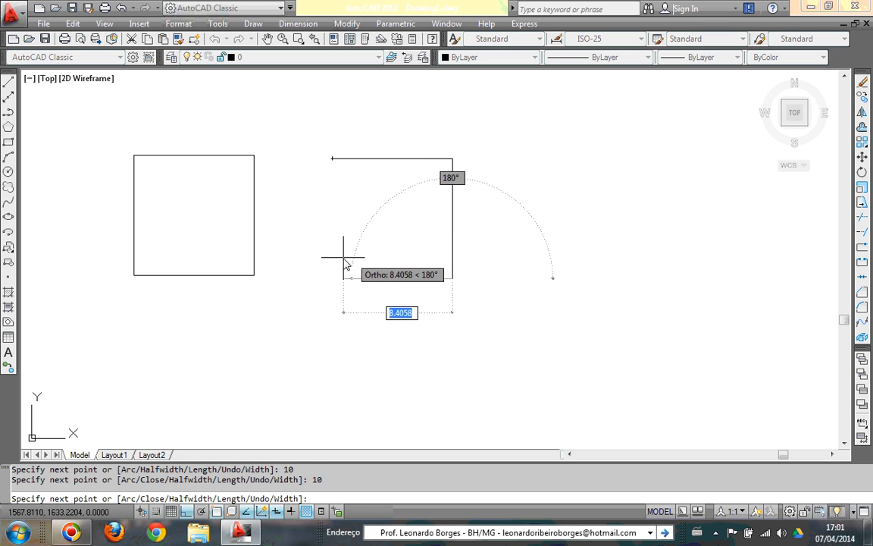
pyautogui.write('10')
pyautogui.press('Return')
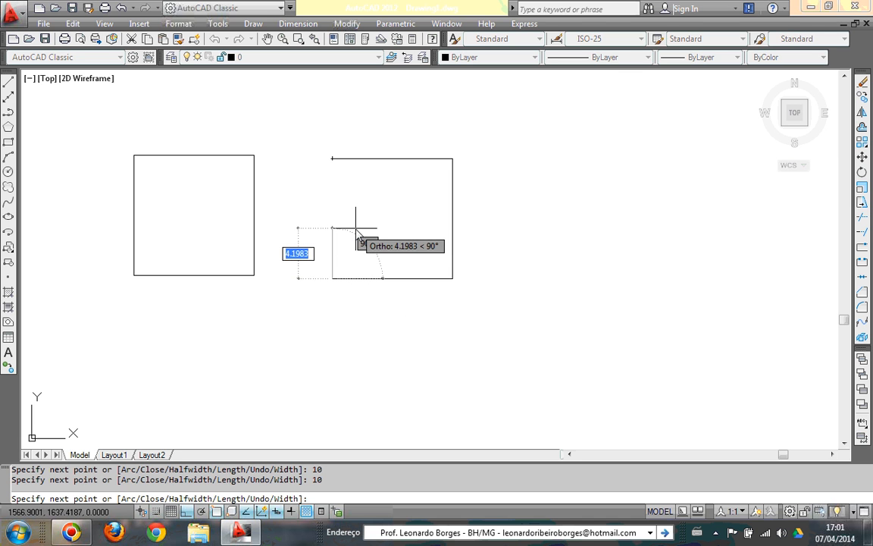
pyautogui.write('10')
pyautogui.press('Return')
pyautogui.press('Escape')
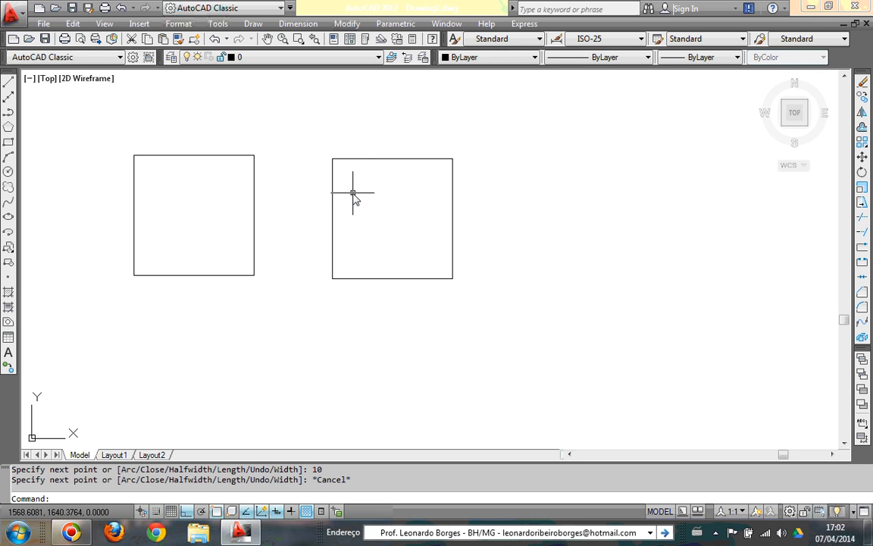
# Step: Try to offset the left square's top side upward by 14 units
pyautogui.write('o')
pyautogui.press('Return')
pyautogui.write('14')
pyautogui.press('Return')
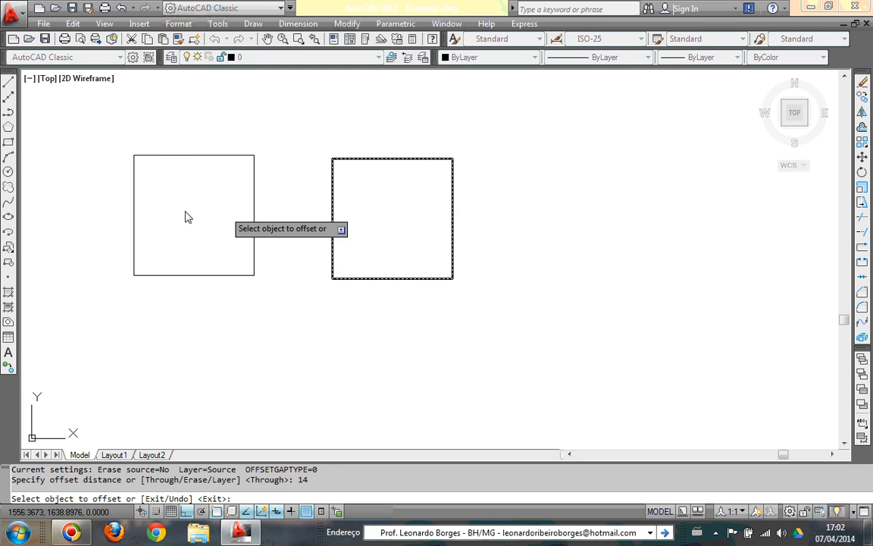
pyautogui.click(179, 157)
pyautogui.click(193, 122)
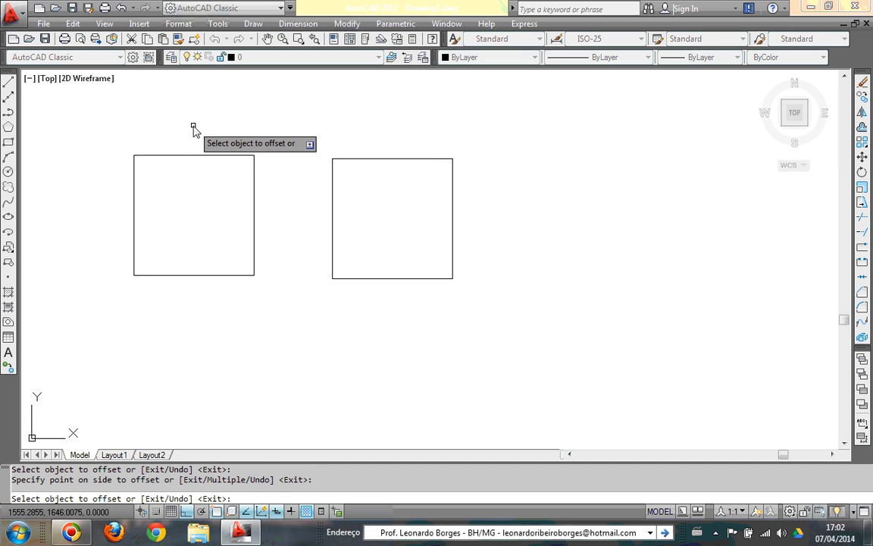
pyautogui.press('Escape')
pyautogui.press('Escape')
pyautogui.press('Escape')
# Step: Offset each of the four separate lines of the left square outward by 1 unit
pyautogui.write('o')
pyautogui.press('Return')
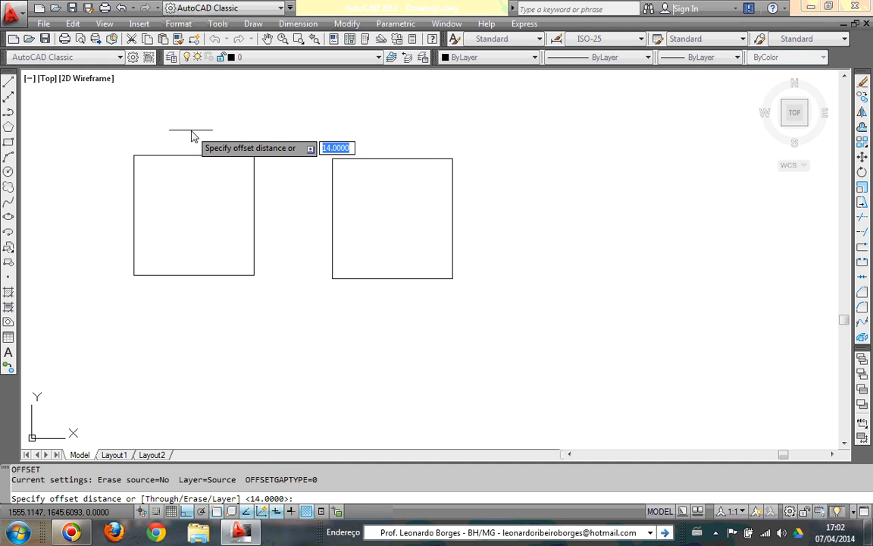
pyautogui.write('1')
pyautogui.press('Return')
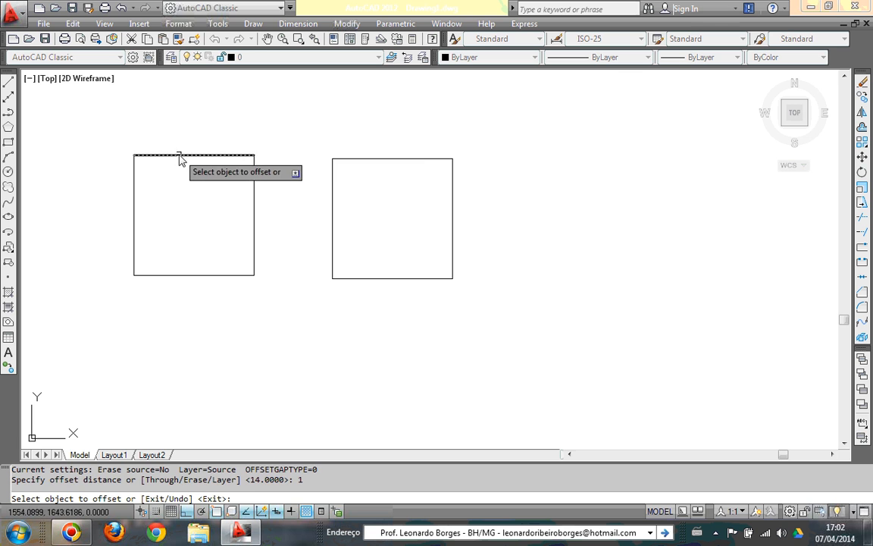
pyautogui.click(180, 156)
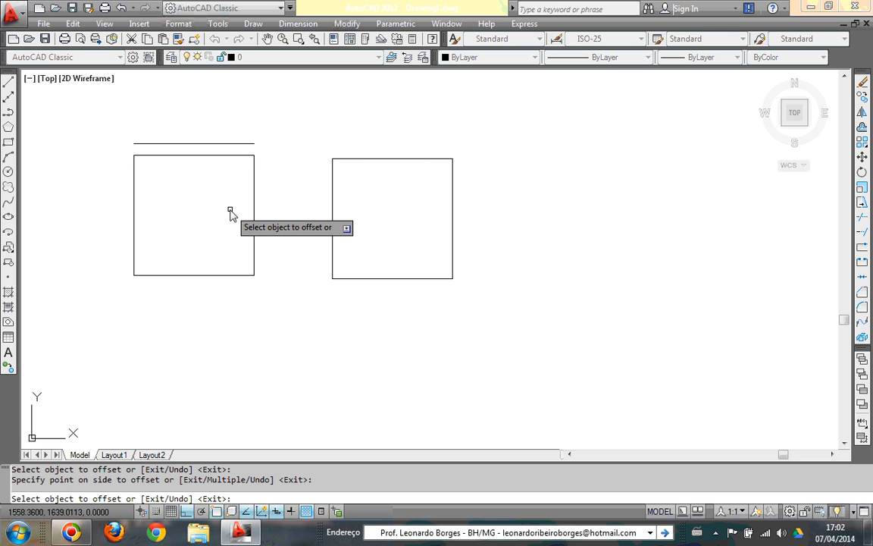
pyautogui.click(180, 275)
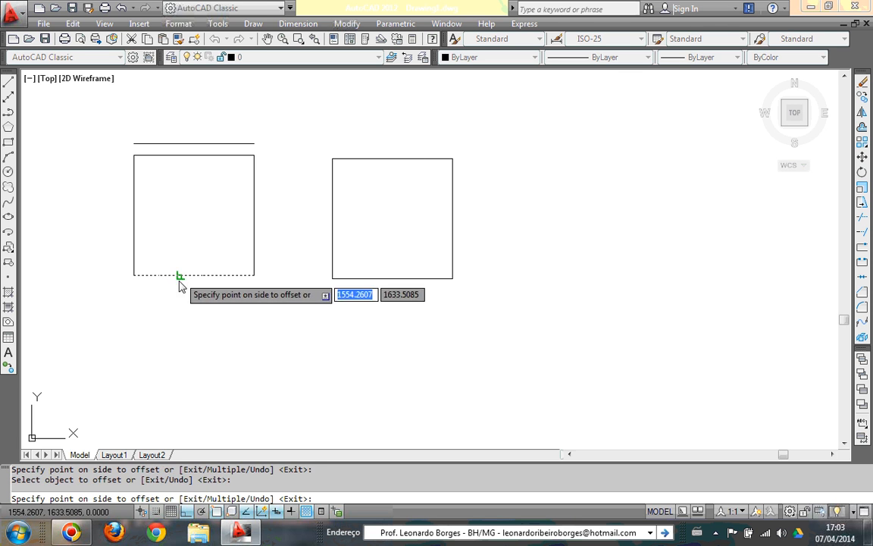
pyautogui.click(189, 314)
pyautogui.click(133, 204)
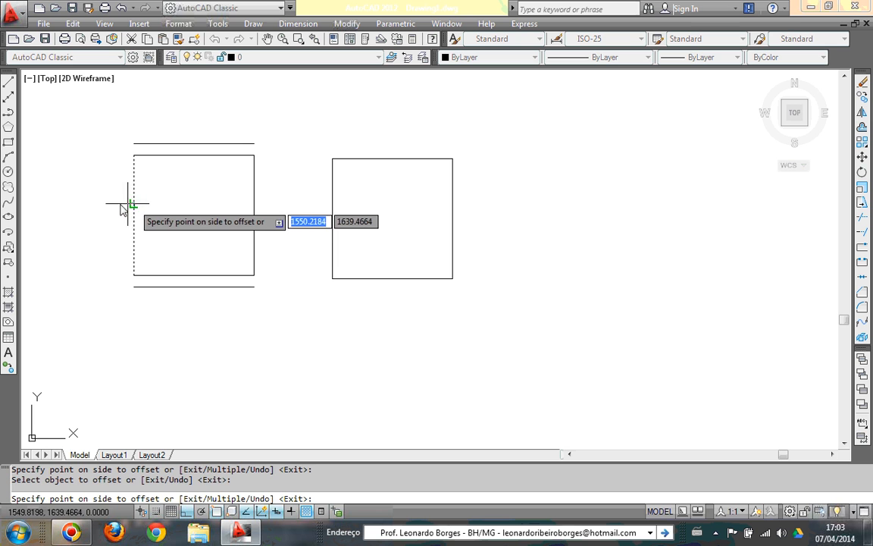
pyautogui.click(71, 205)
pyautogui.click(255, 203)
pyautogui.click(281, 205)
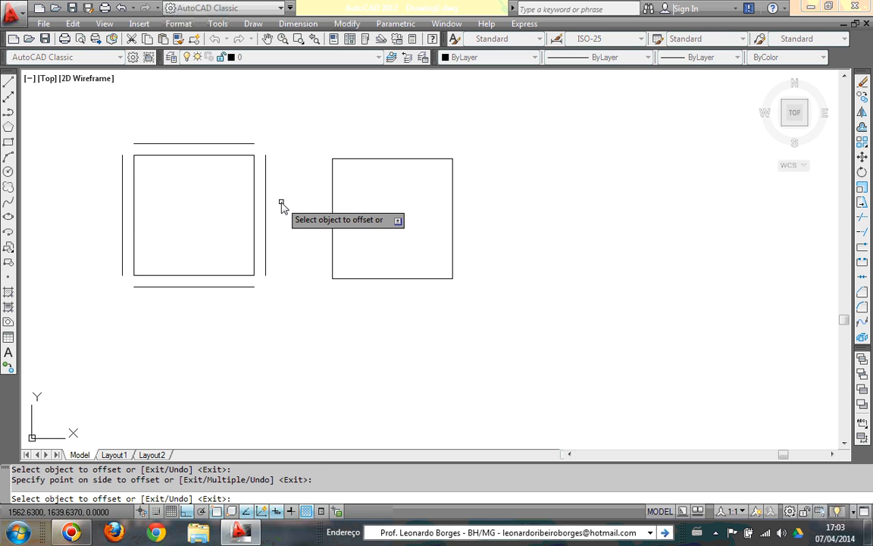
# Step: Offset the polyline square on the right outward by the same 1-unit distance
pyautogui.click(381, 164)
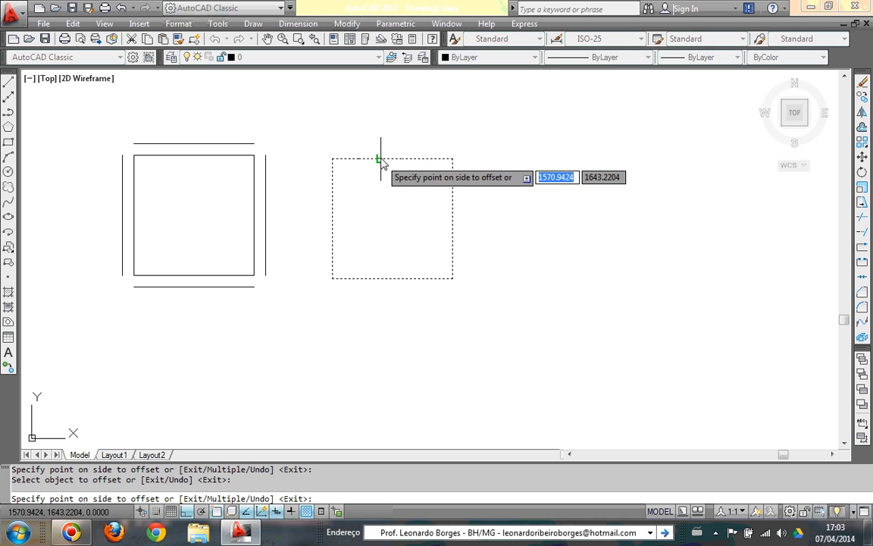
pyautogui.click(381, 139)
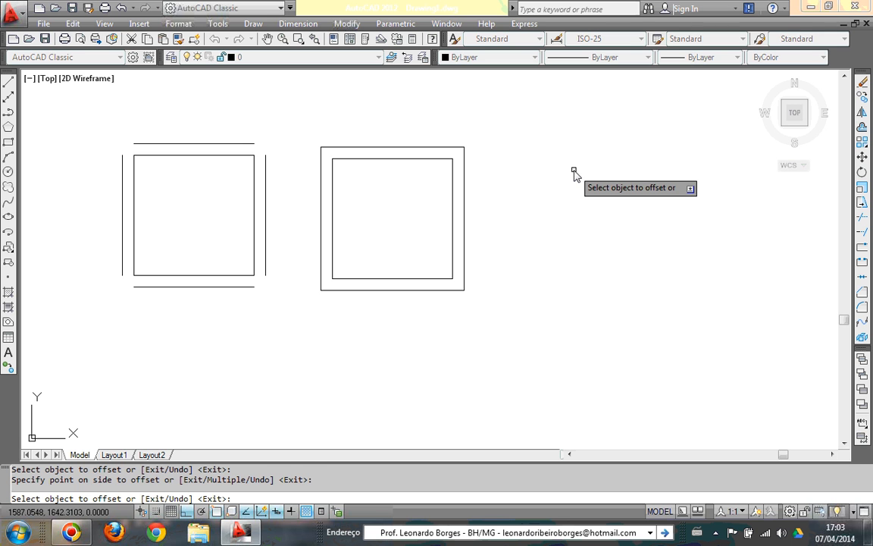
pyautogui.press('Escape')
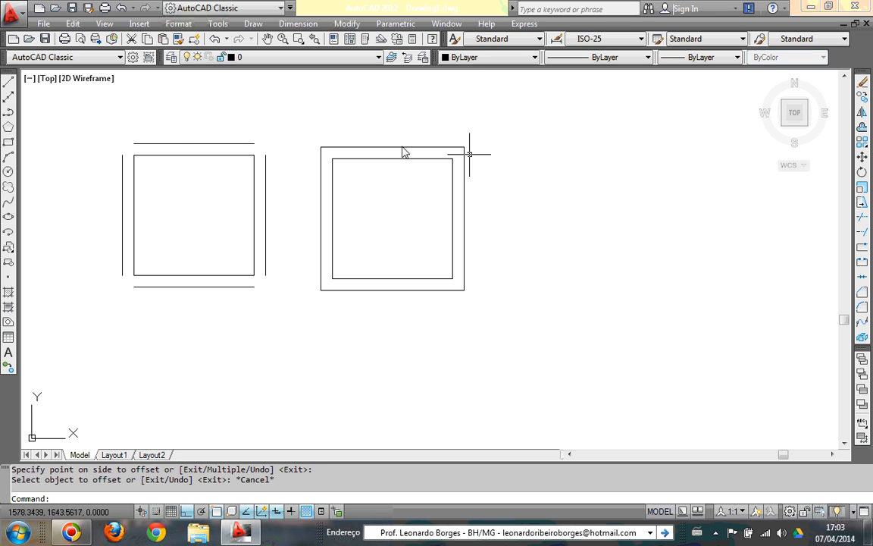
# Step: Delete the outer offset polyline surrounding the right square
pyautogui.moveTo(191, 159)
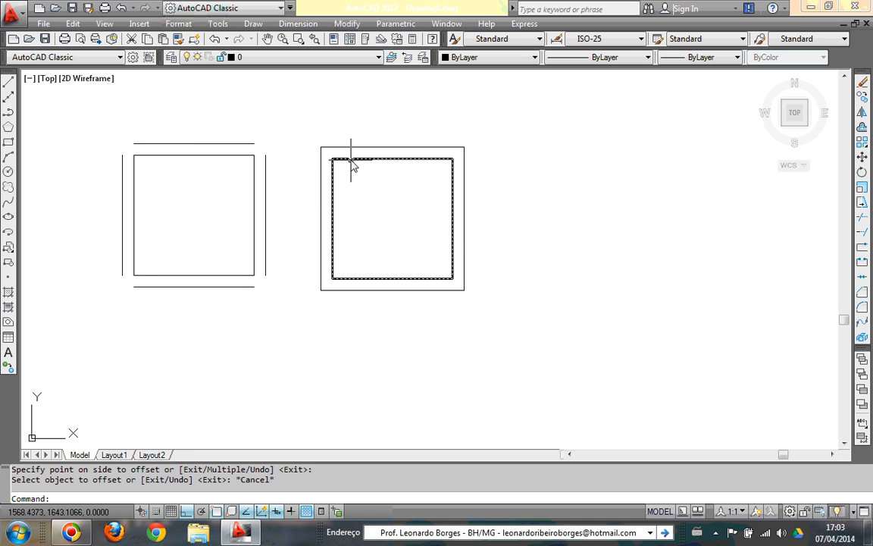
pyautogui.moveTo(352, 165)
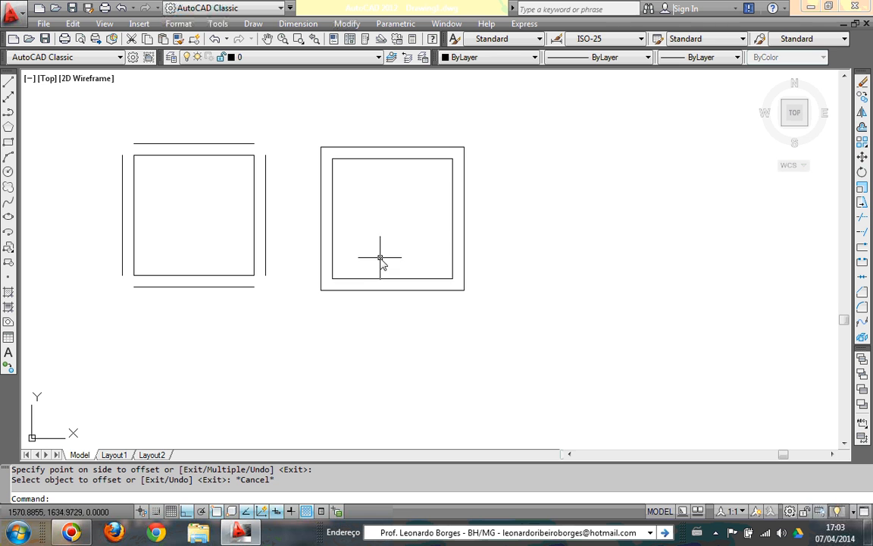
pyautogui.click(353, 291)
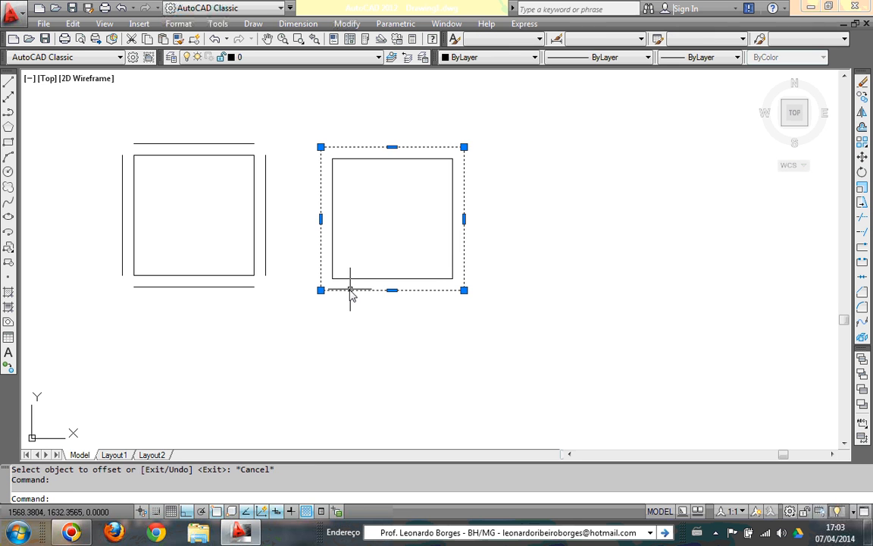
pyautogui.press('Delete')
# Step: Delete the four offset lines surrounding the left square
pyautogui.click(270, 294)
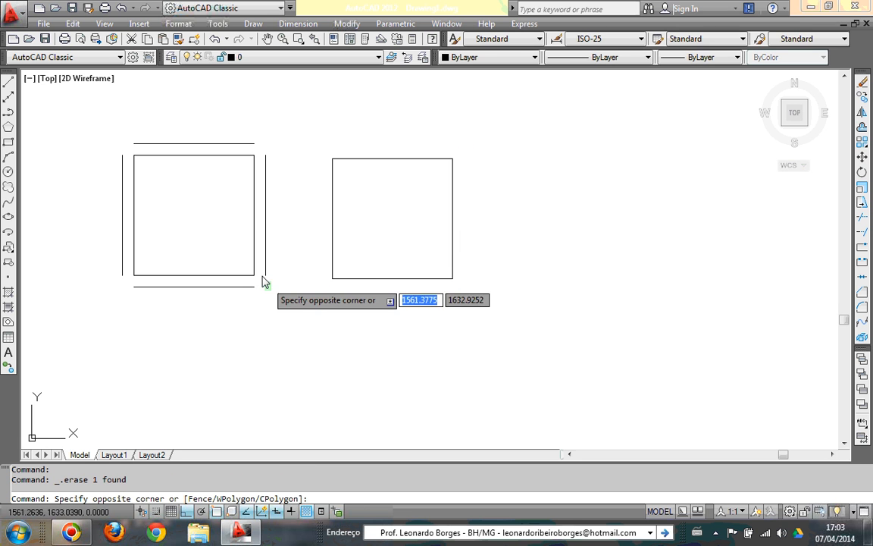
pyautogui.click(261, 269)
pyautogui.click(269, 304)
pyautogui.click(235, 283)
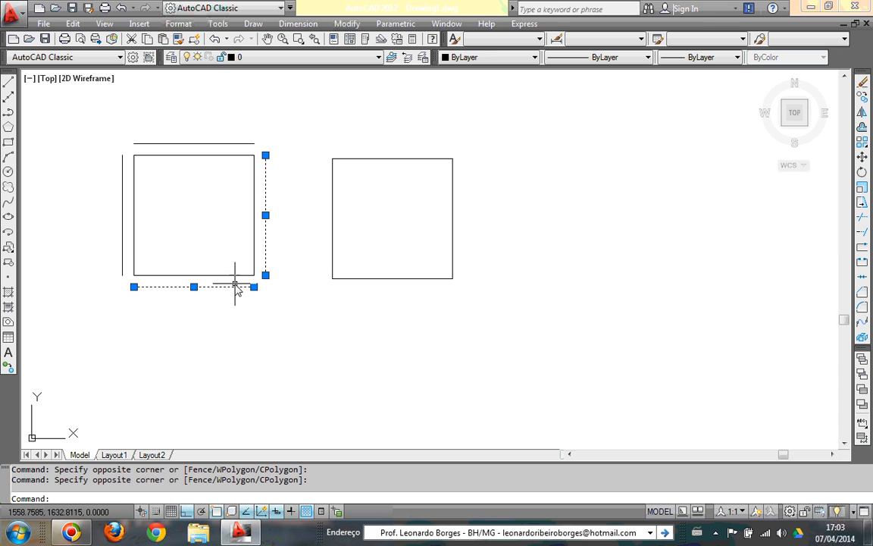
pyautogui.click(122, 243)
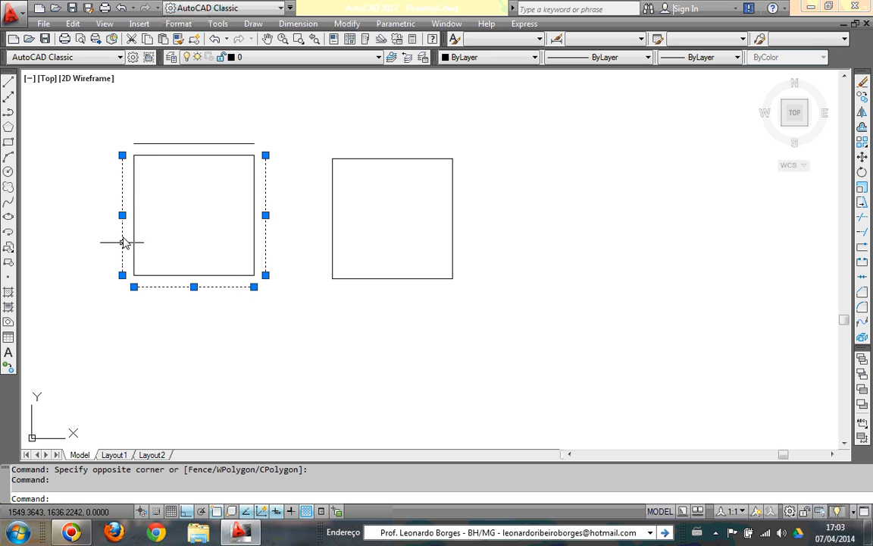
pyautogui.click(137, 144)
pyautogui.press('Delete')
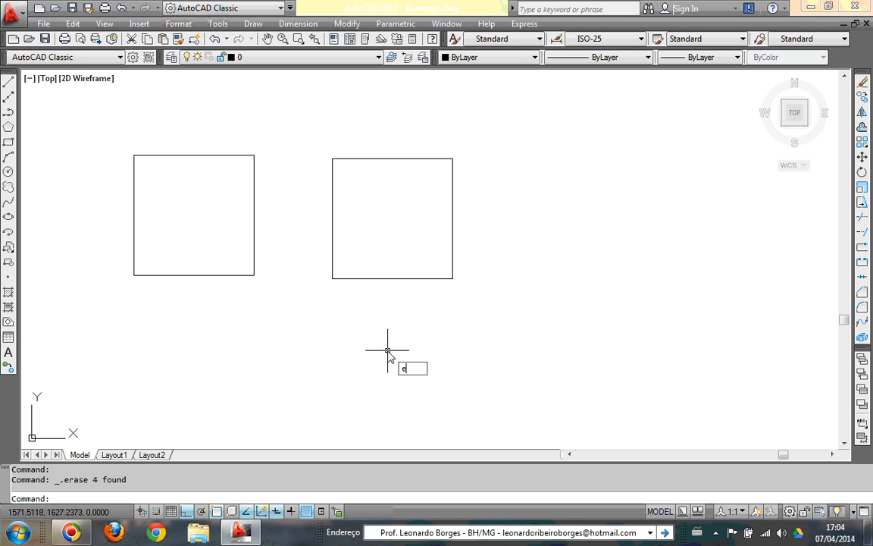
pyautogui.write('ud')
pyautogui.press('Escape')
pyautogui.write('e')
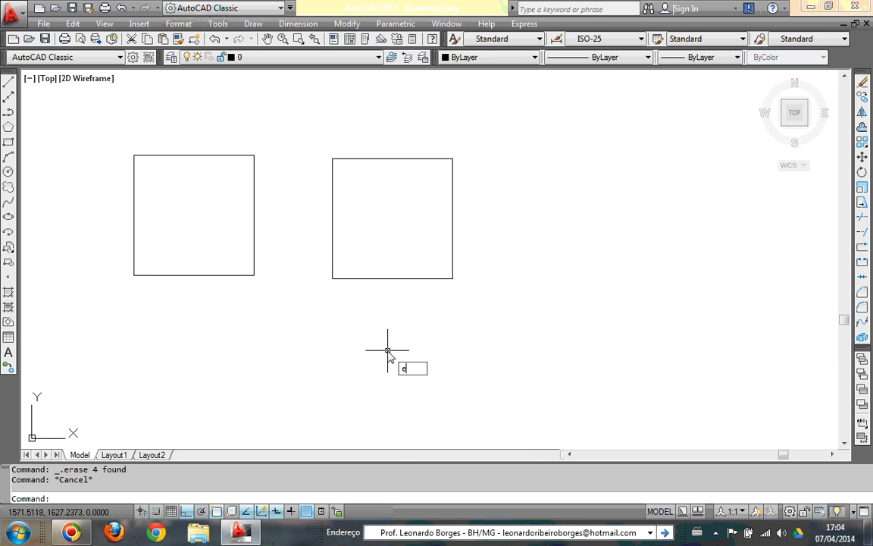
pyautogui.write('xt')
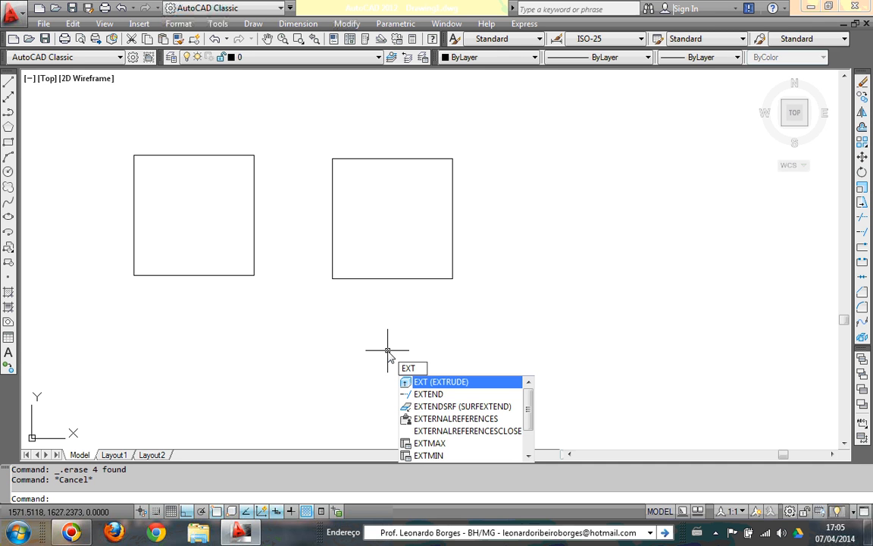
pyautogui.press('Escape')
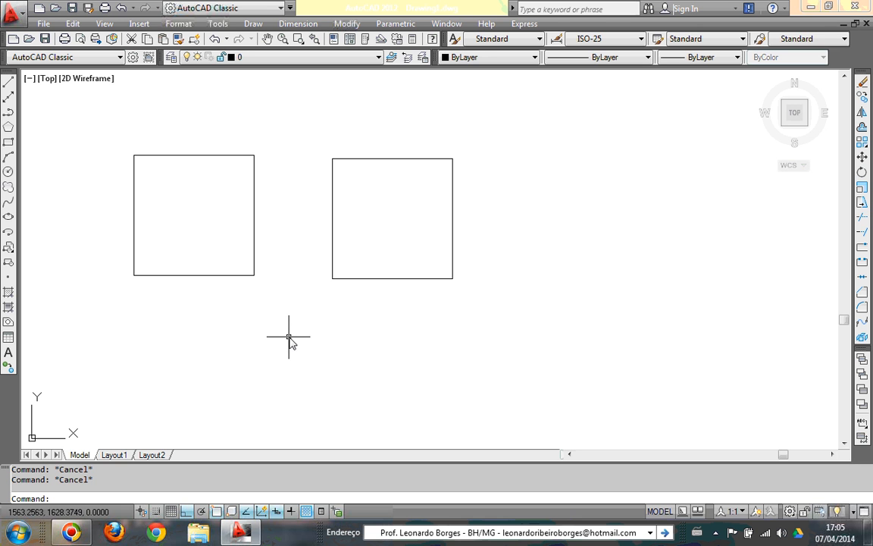
# Step: Delete the stray single line lying apart from the two squares in 3D space
pyautogui.keyDown('shift'); pyautogui.moveTo(302, 339); pyautogui.dragTo(163, 237, button='middle'); pyautogui.keyUp('shift')
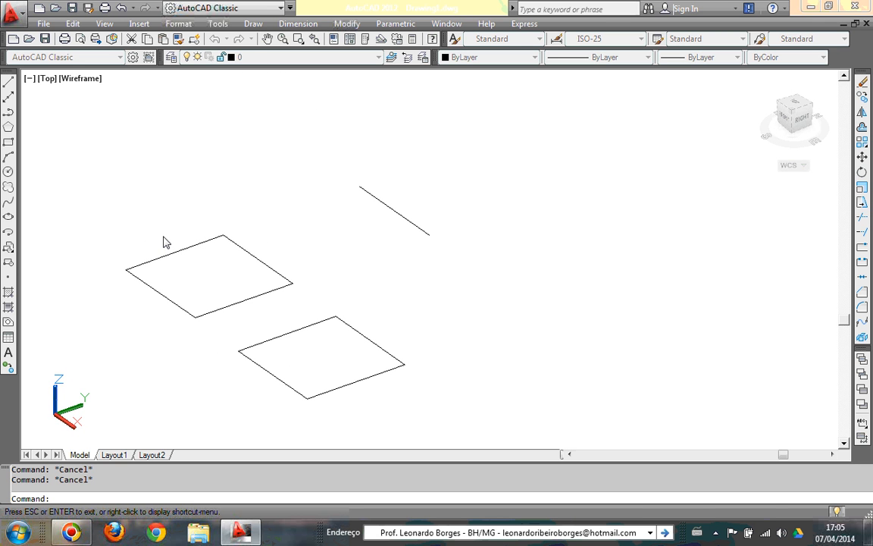
pyautogui.click(409, 219)
pyautogui.press('Delete')
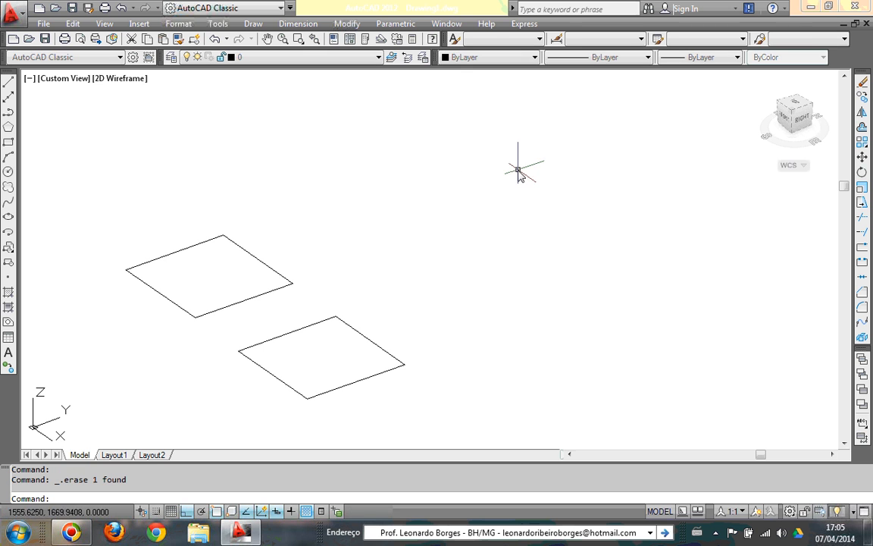
# Step: Set the viewpoint to SE Isometric with both squares in view
pyautogui.moveTo(471, 335); pyautogui.dragTo(578, 306, button='middle')
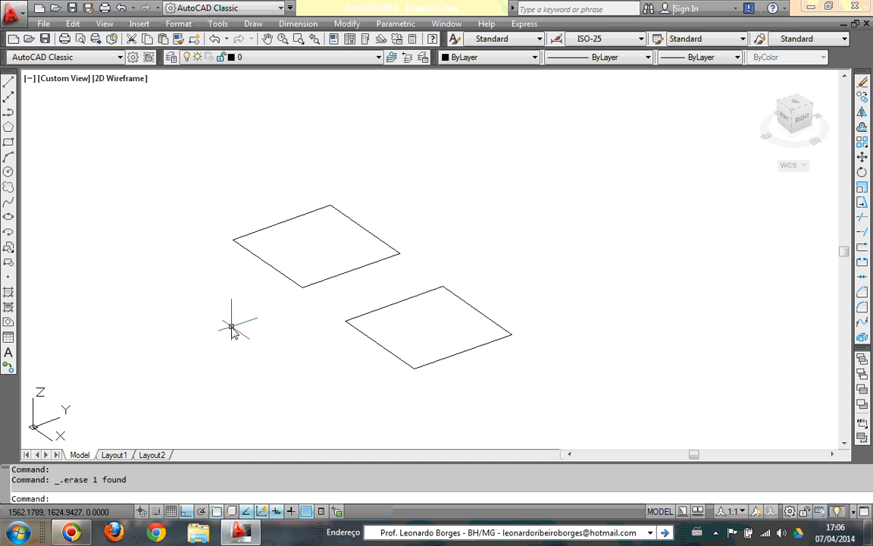
pyautogui.keyDown('shift'); pyautogui.moveTo(231, 328); pyautogui.dragTo(296, 347, button='middle'); pyautogui.keyUp('shift')
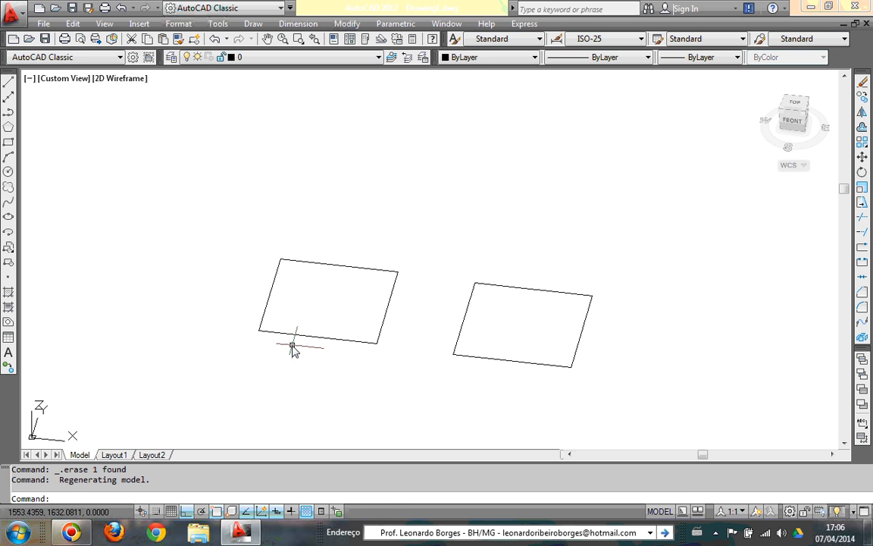
pyautogui.keyDown('shift'); pyautogui.moveTo(392, 368); pyautogui.dragTo(420, 347, button='middle'); pyautogui.keyUp('shift')
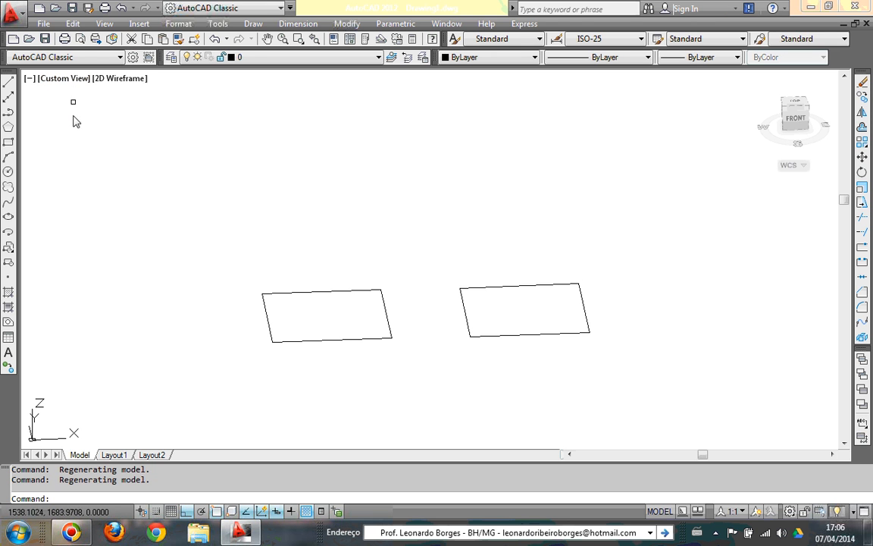
pyautogui.click(60, 80)
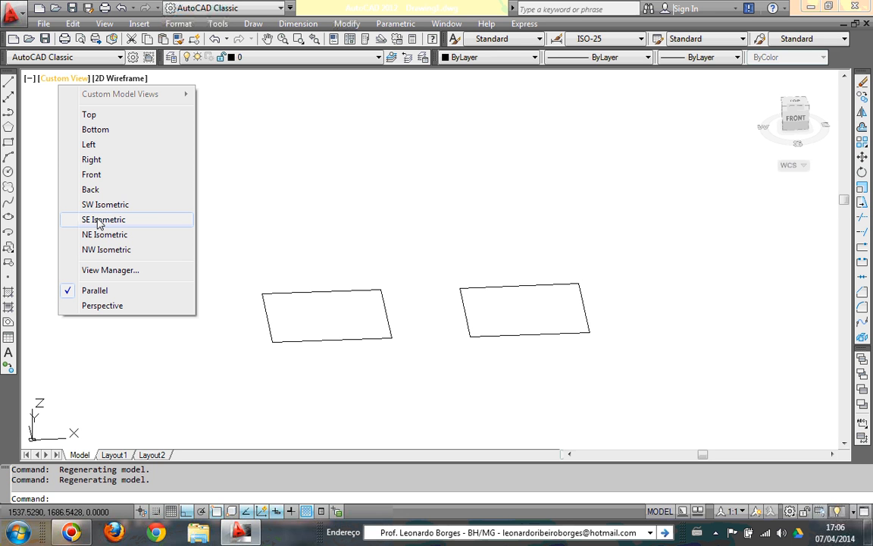
pyautogui.click(97, 219)
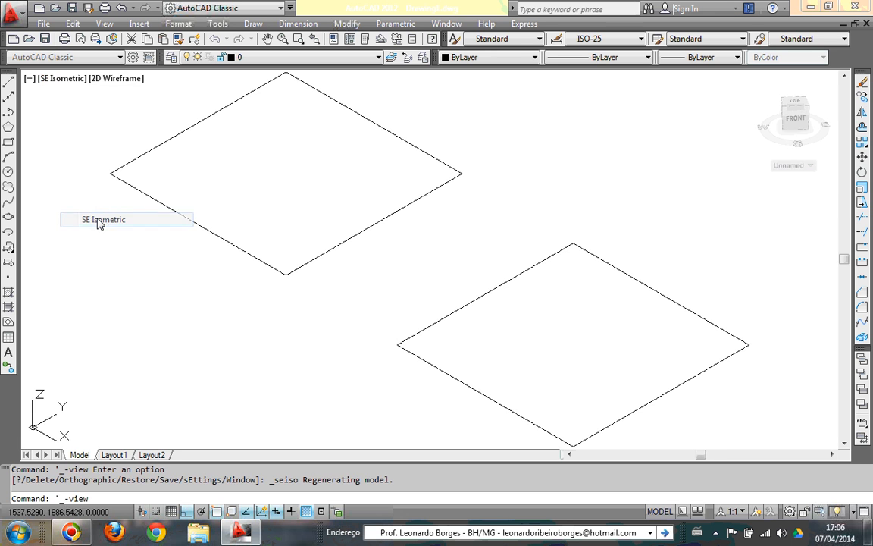
pyautogui.moveTo(116, 241); pyautogui.dragTo(171, 281, button='middle')
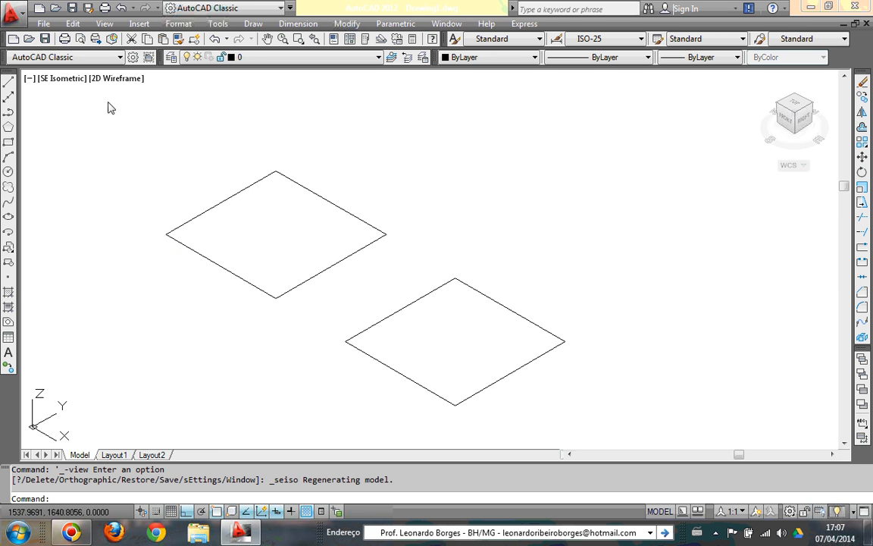
pyautogui.click(59, 79)
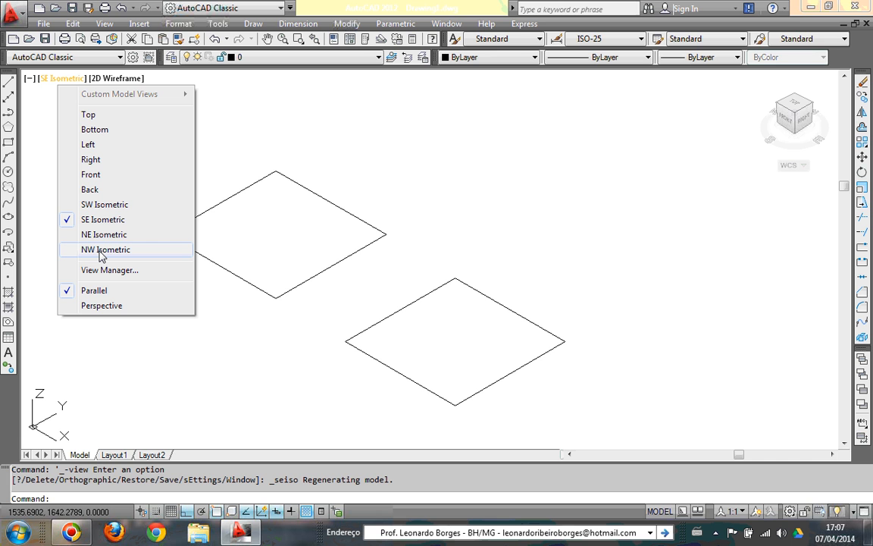
pyautogui.click(213, 345)
pyautogui.click(199, 339)
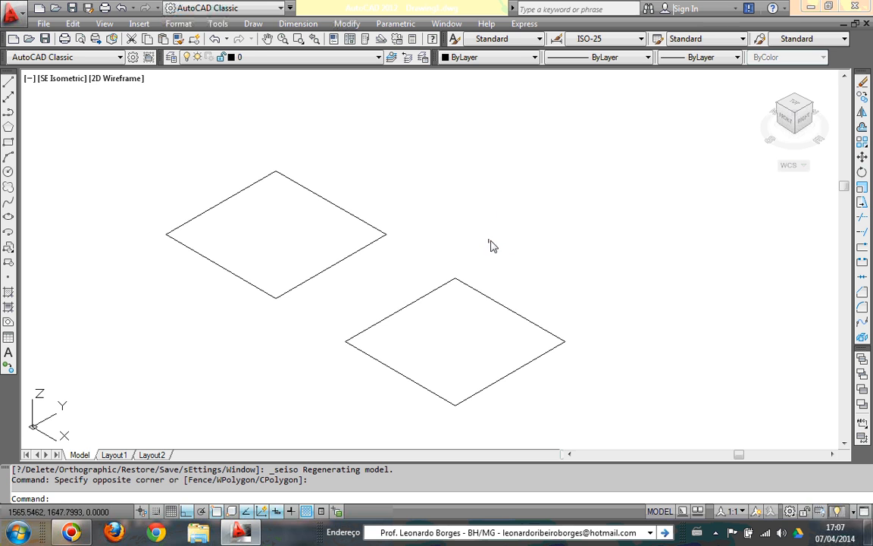
# Step: Extrude the polyline square upward to a height of 20 units
pyautogui.moveTo(495, 247); pyautogui.dragTo(485, 218, button='middle')
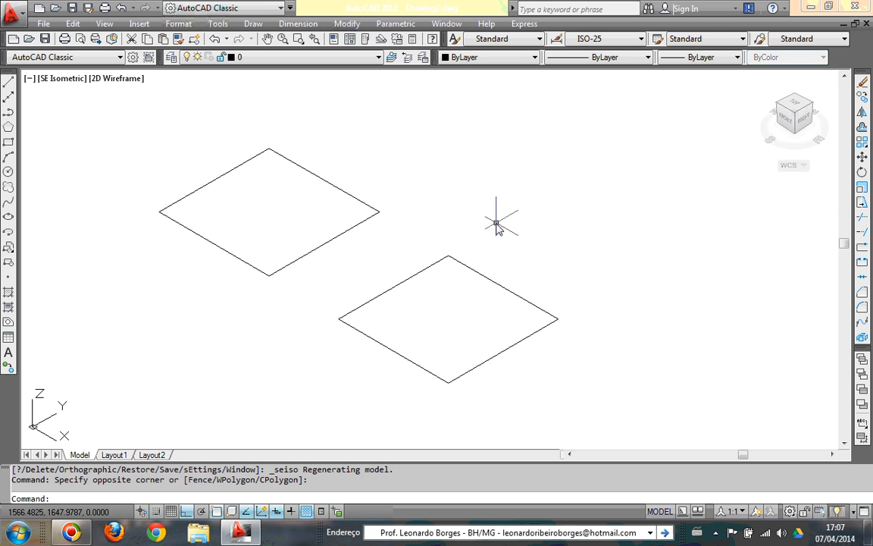
pyautogui.scroll(-4, 479, 241)
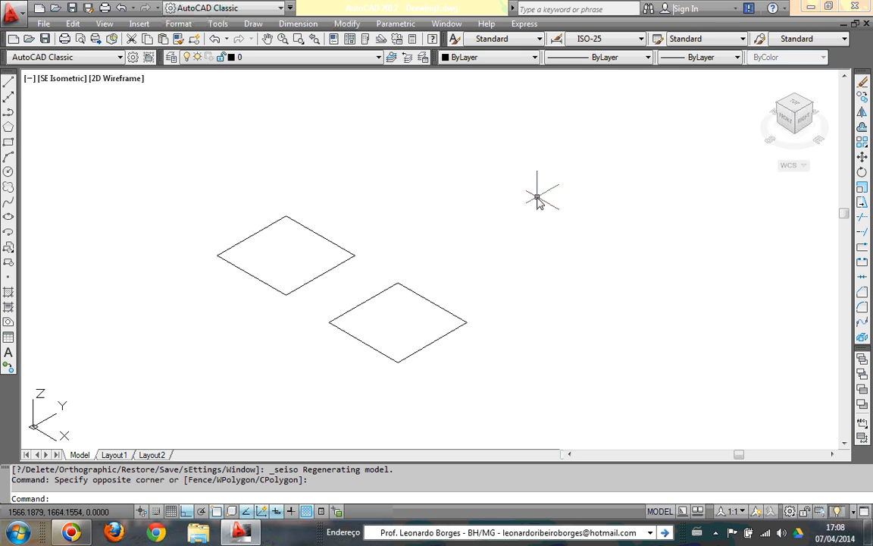
pyautogui.write('EXT')
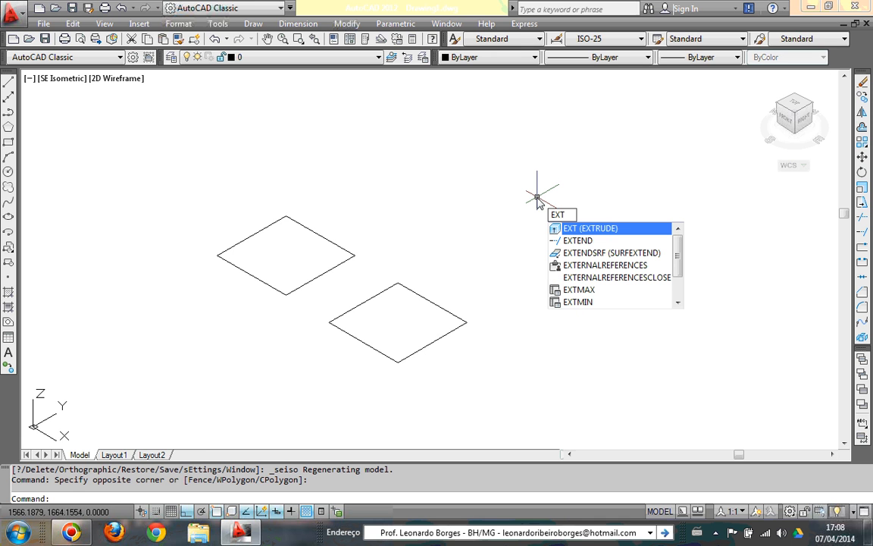
pyautogui.press('Return')
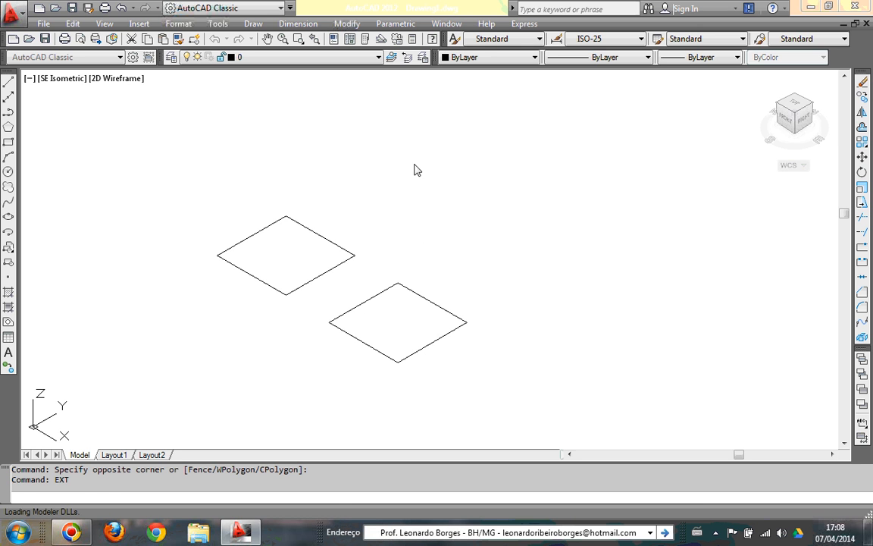
pyautogui.click(414, 294)
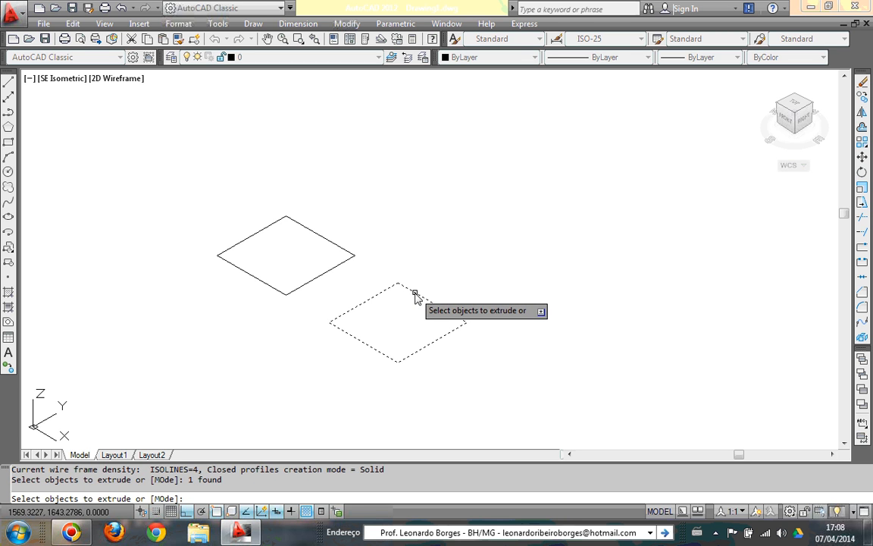
pyautogui.press('Return')
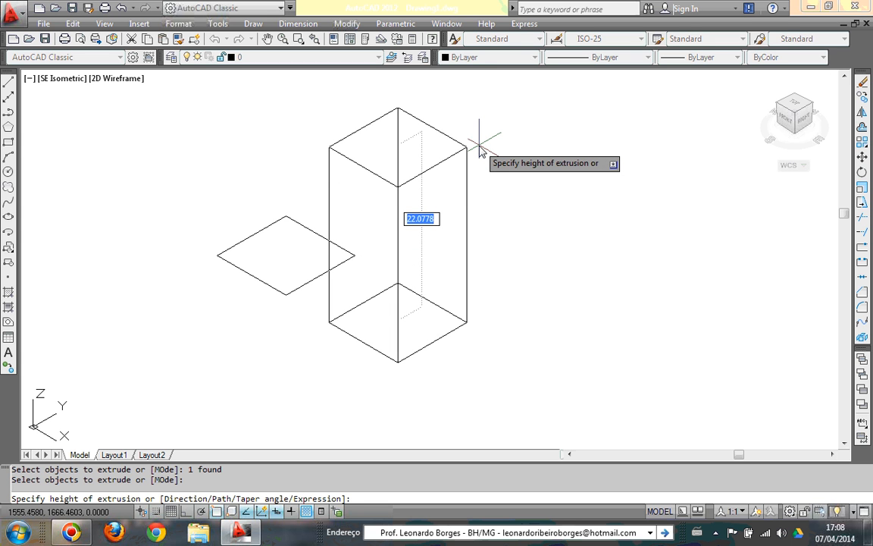
pyautogui.write('20')
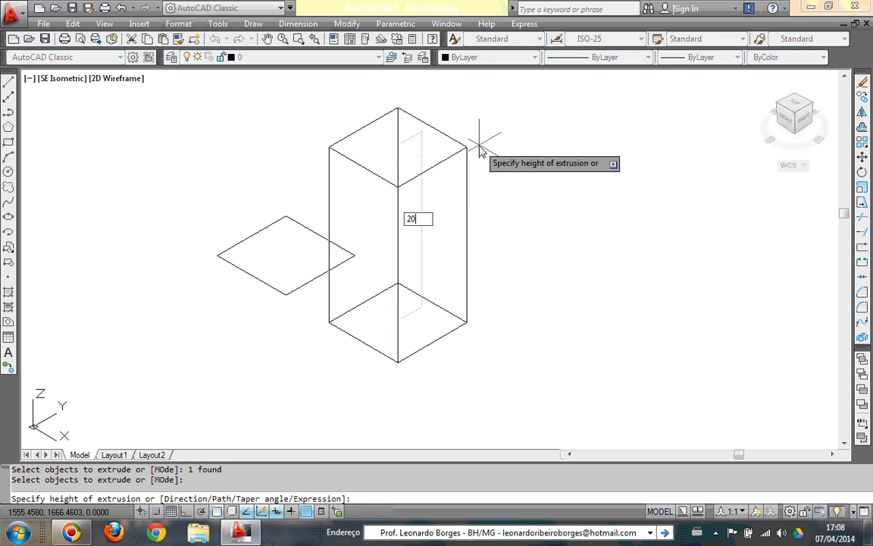
pyautogui.press('Return')
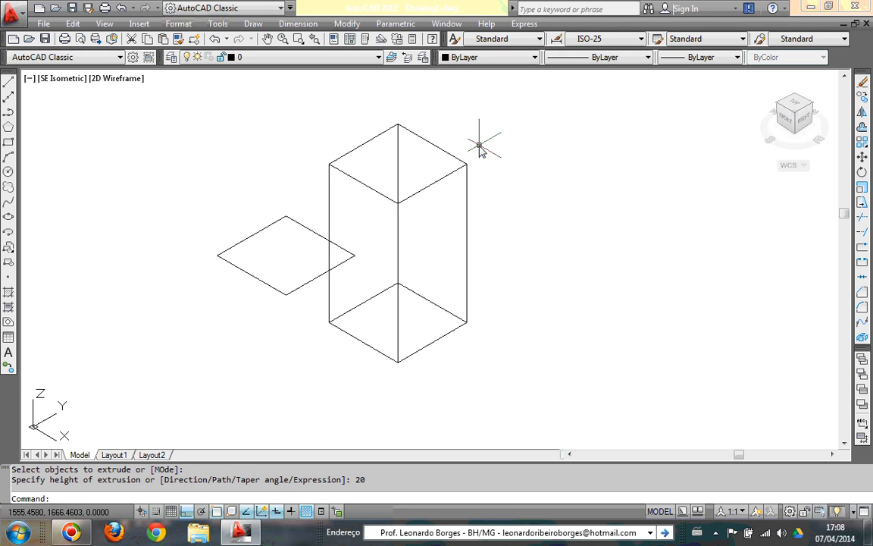
# Step: Move the extruded box along the X axis from its bottom corner, clear of the square made of lines
pyautogui.click(467, 215)
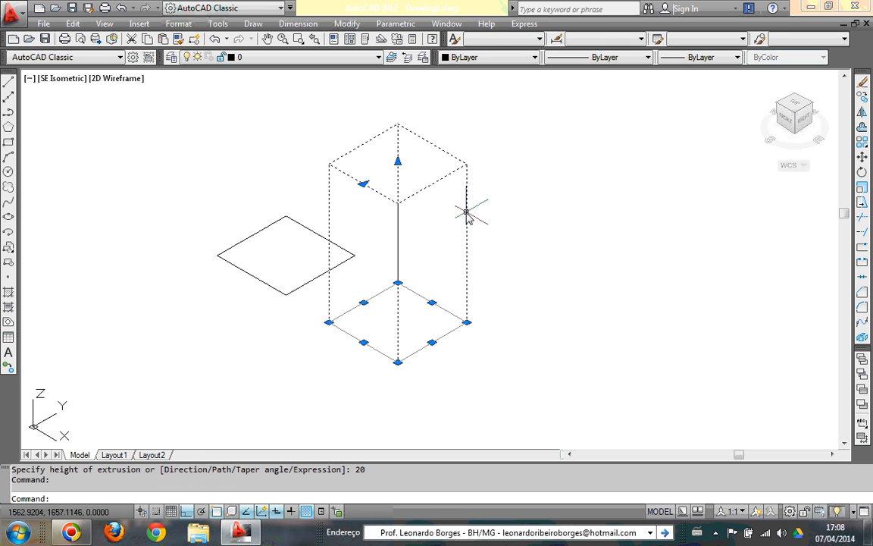
pyautogui.write('m')
pyautogui.press('Return')
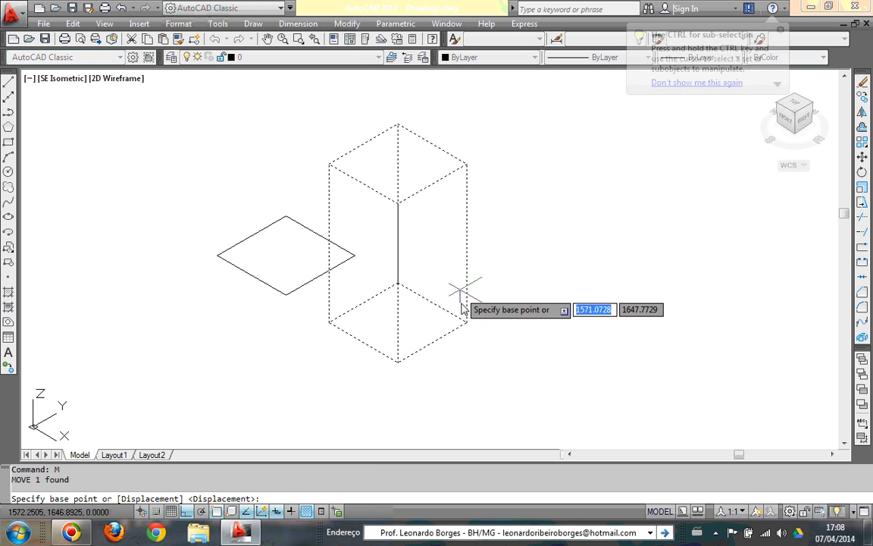
pyautogui.click(466, 322)
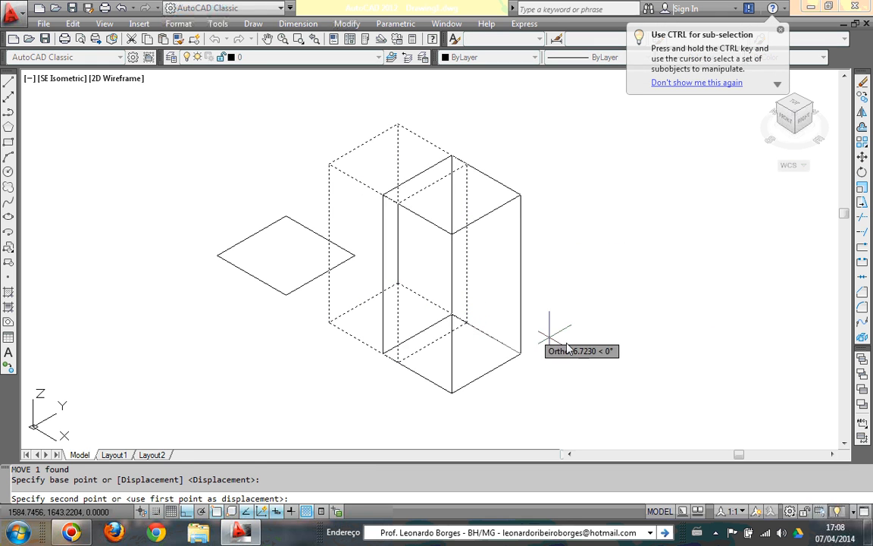
pyautogui.click(601, 362)
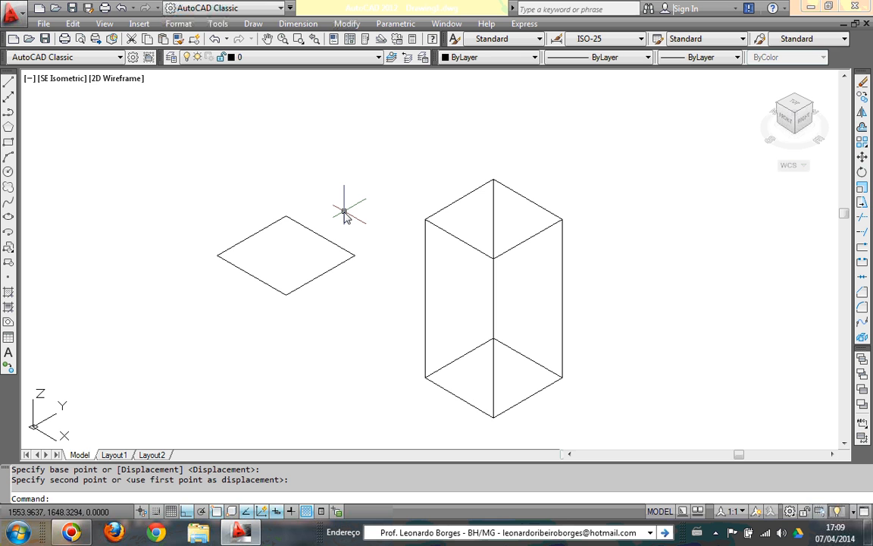
# Step: Try to extrude only one line of the square made of separate lines
pyautogui.write('EXT')
pyautogui.press('Return')
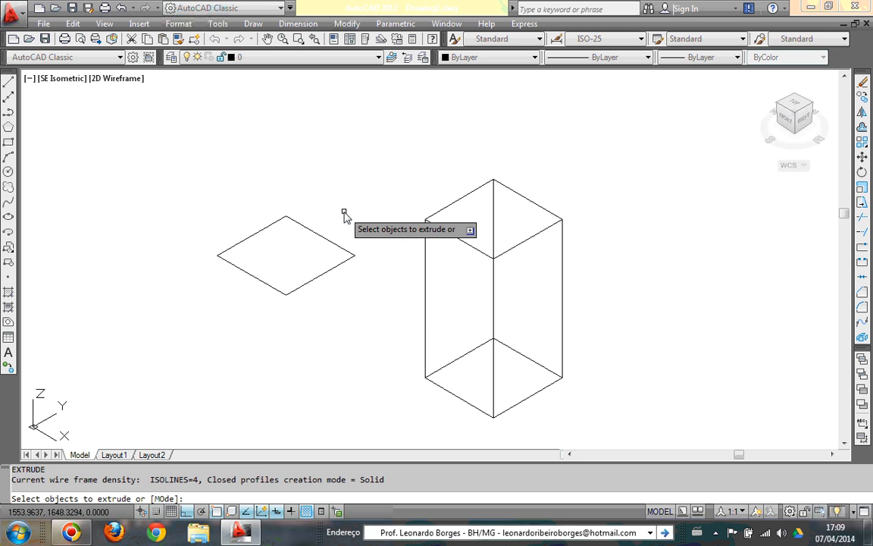
pyautogui.click(320, 237)
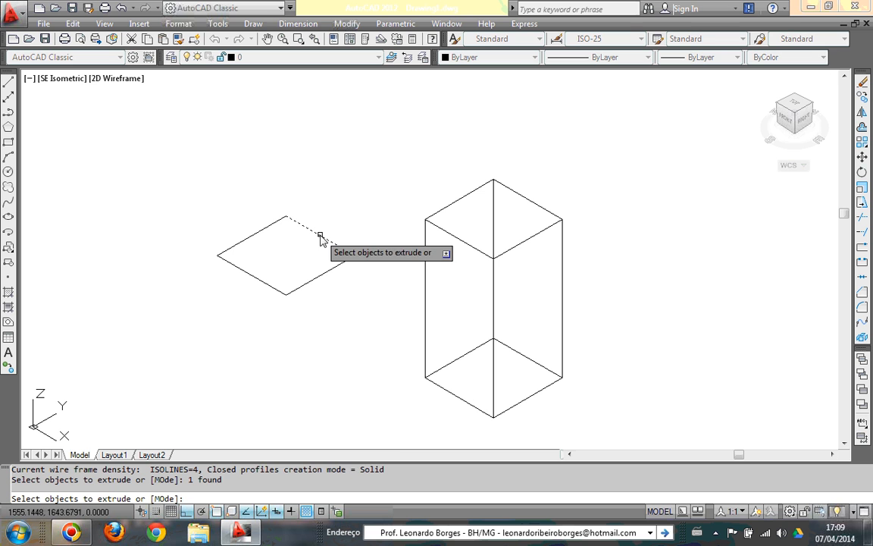
pyautogui.press('Return')
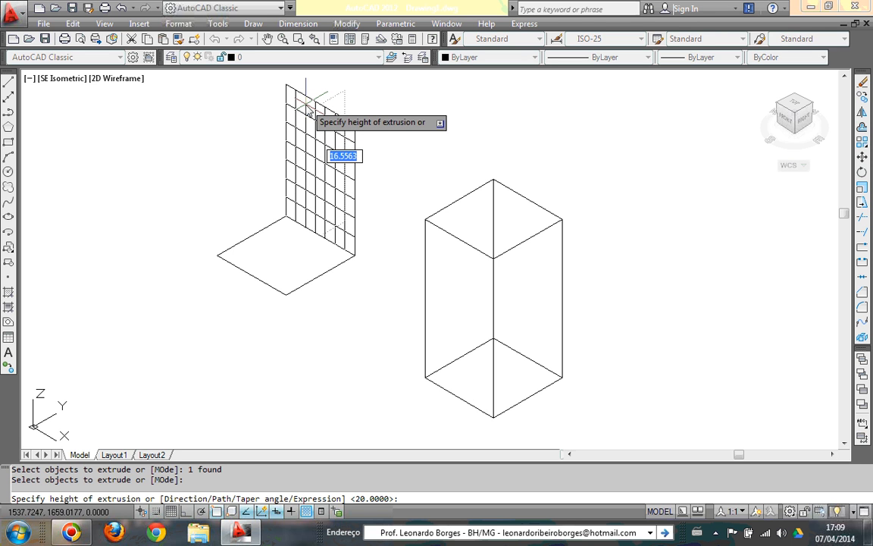
pyautogui.press('Escape')
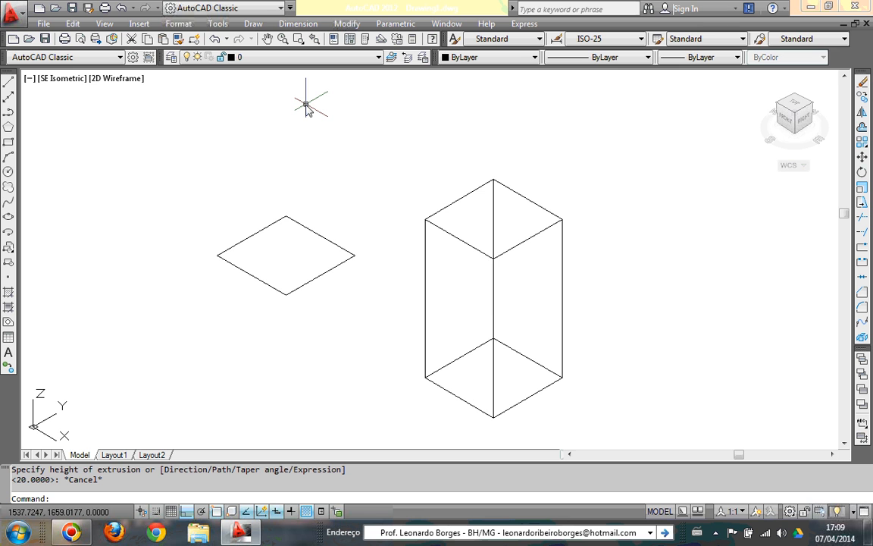
# Step: Extrude all four separate lines of the remaining flat square to a height of 20 units
pyautogui.write('e')
pyautogui.press('Return')
pyautogui.click(370, 315)
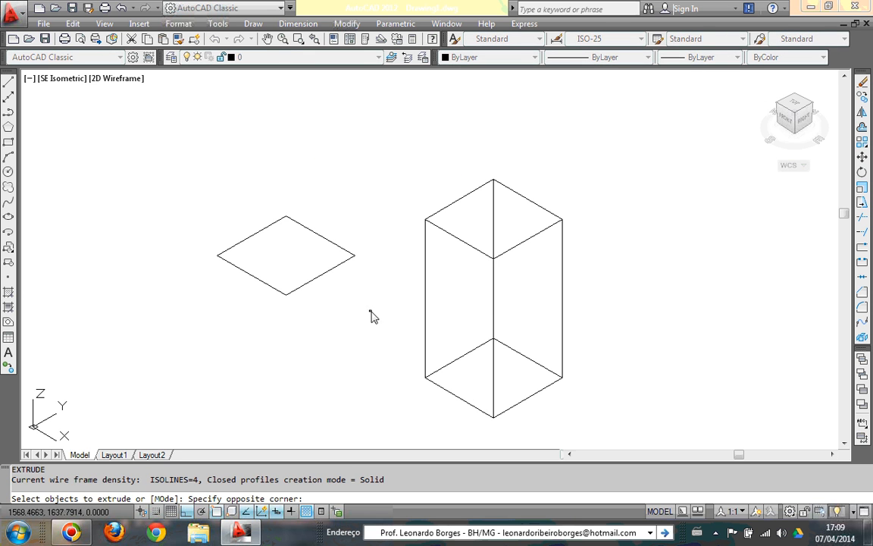
pyautogui.click(160, 150)
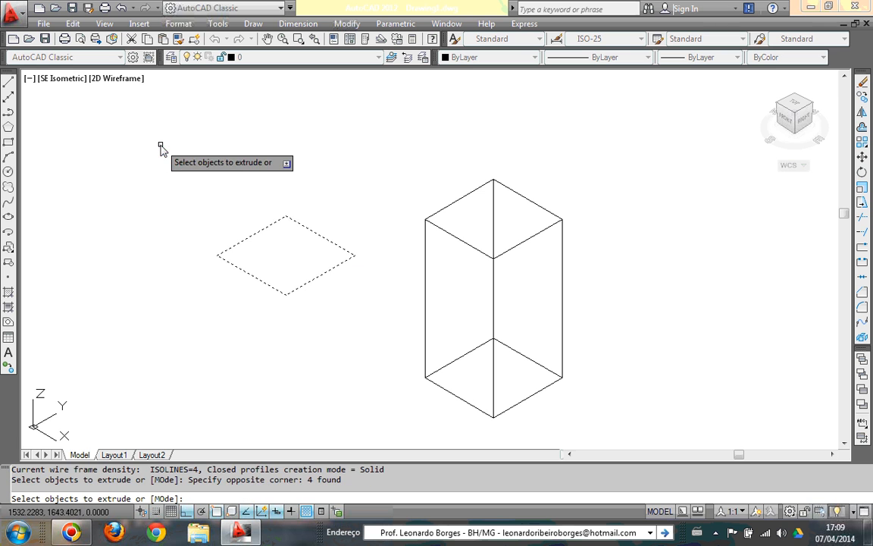
pyautogui.press('Return')
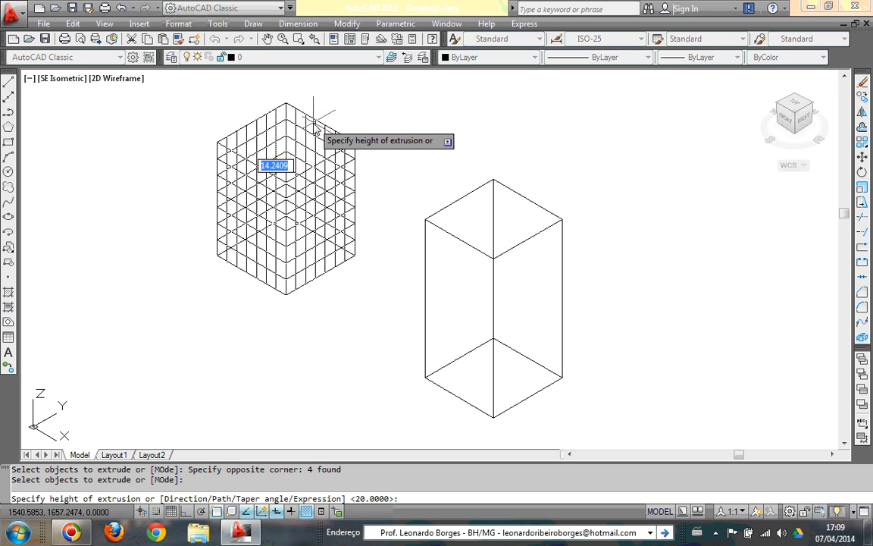
pyautogui.write('20')
pyautogui.press('Return')
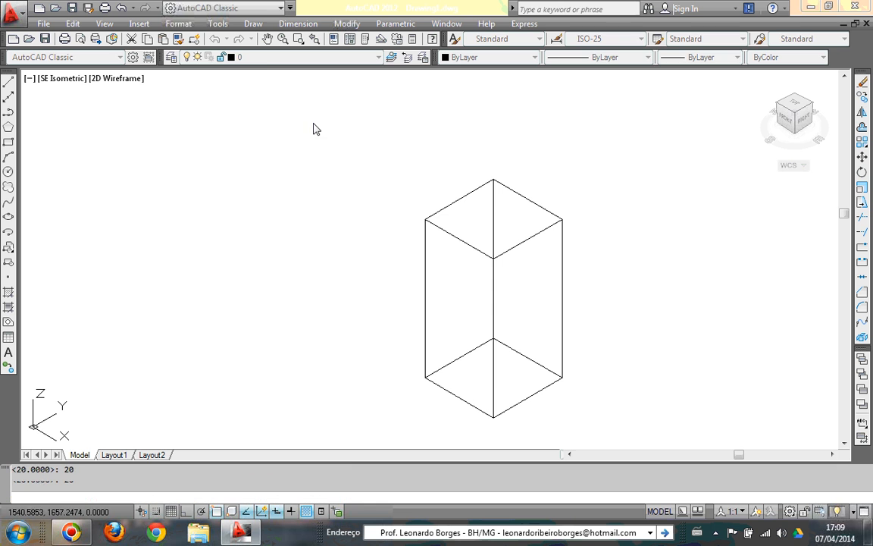
# Step: Examine the two extruded shapes together to compare the result from separate lines with the polyline result
pyautogui.moveTo(379, 130); pyautogui.dragTo(372, 169, button='middle')
pyautogui.scroll(-1, 372, 170)
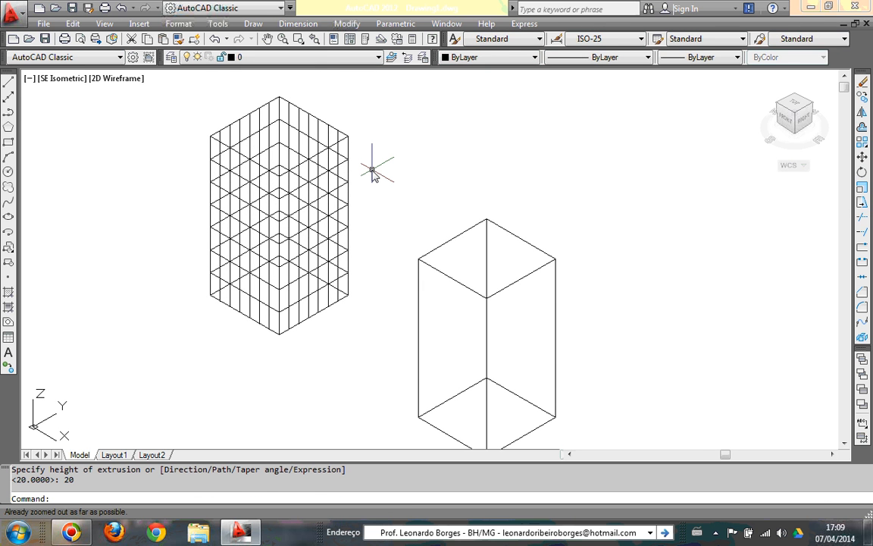
pyautogui.middleClick(374, 172)
pyautogui.middleClick(374, 171)
pyautogui.scroll(2, 374, 168)
pyautogui.scroll(2, 296, 337)
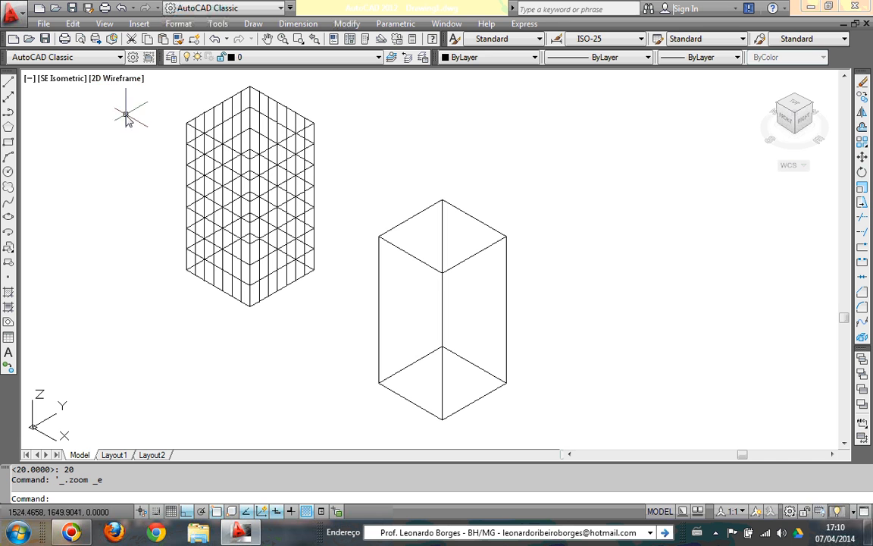
# Step: Display both extrusions in the Shades of Gray visual style and examine their tops and interiors from several viewing angles
pyautogui.click(122, 79)
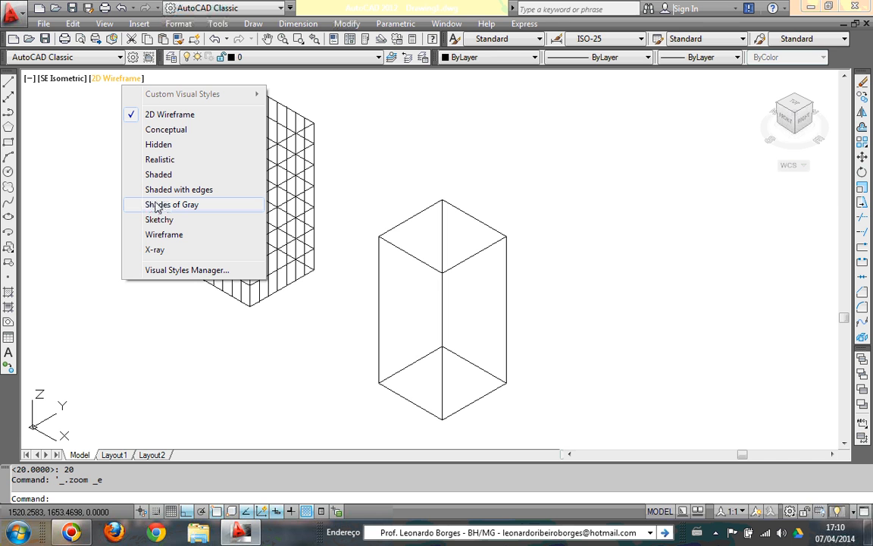
pyautogui.click(199, 214)
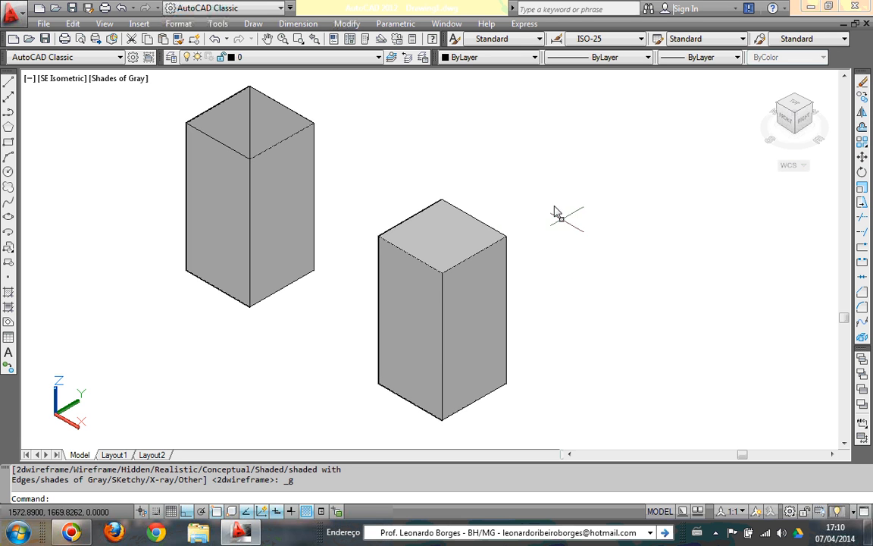
pyautogui.moveTo(602, 250); pyautogui.dragTo(639, 252, button='middle')
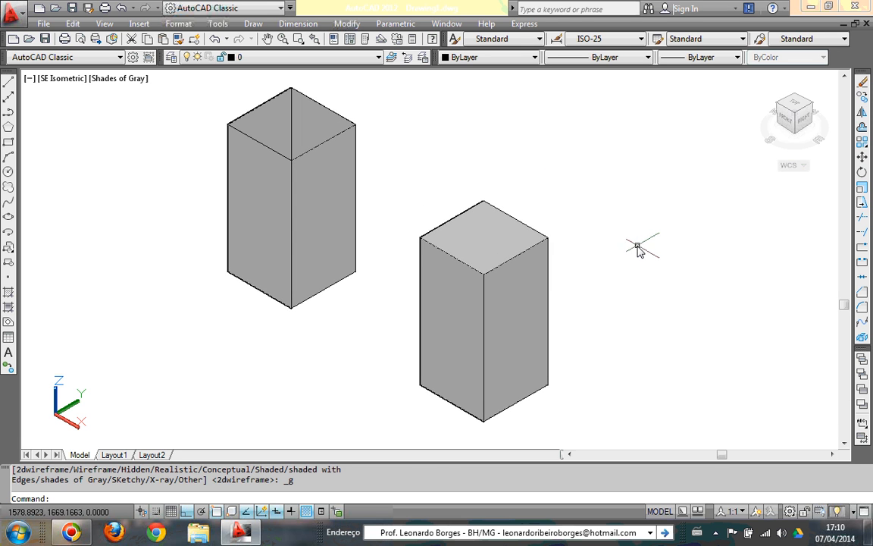
pyautogui.scroll(-3, 556, 185)
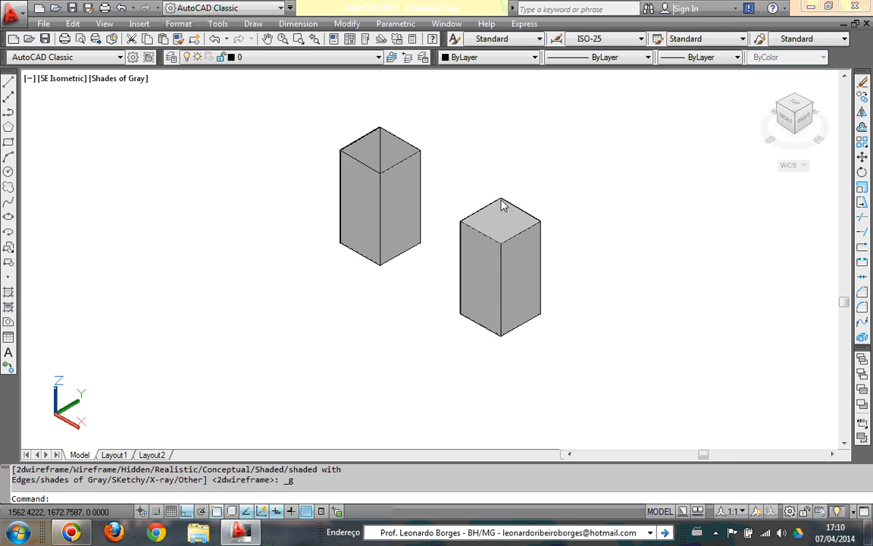
pyautogui.scroll(3, 489, 198)
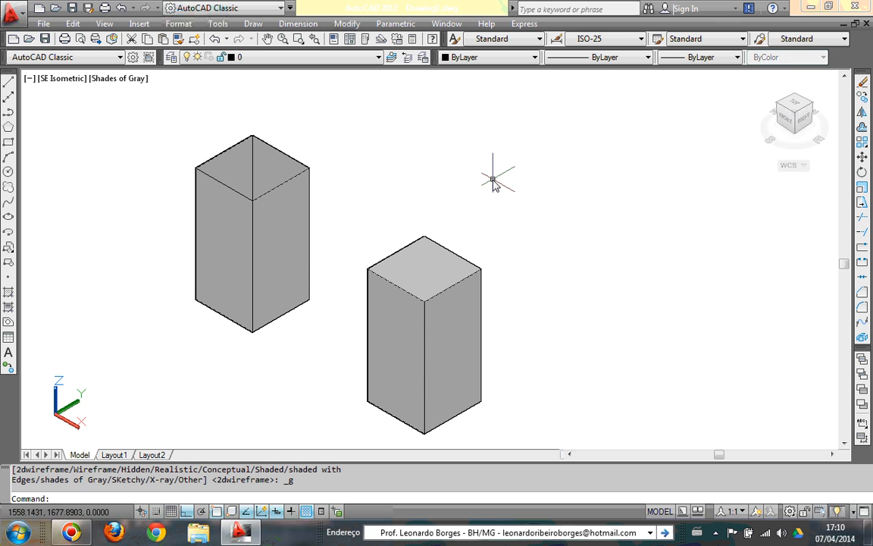
pyautogui.keyDown('shift'); pyautogui.moveTo(493, 180); pyautogui.dragTo(573, 278, button='middle'); pyautogui.keyUp('shift')
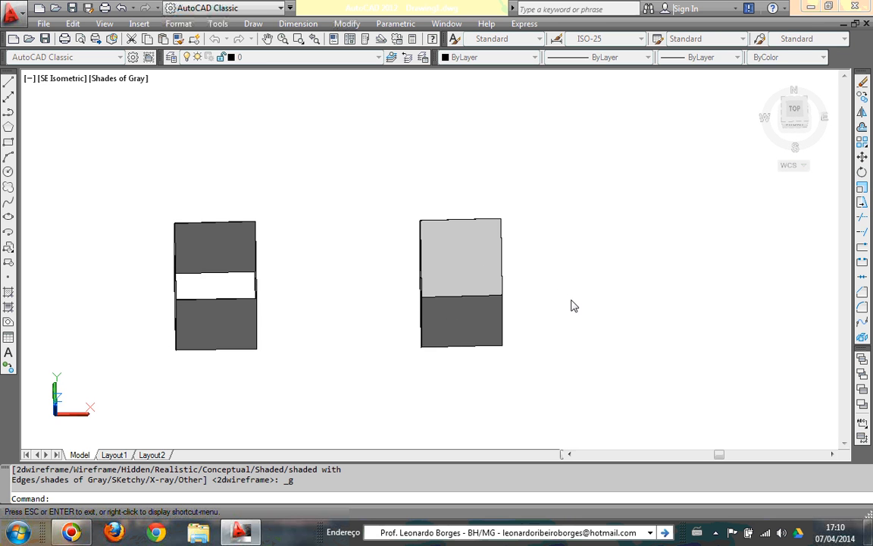
pyautogui.keyDown('shift'); pyautogui.moveTo(555, 201); pyautogui.dragTo(569, 294, button='middle'); pyautogui.keyUp('shift')
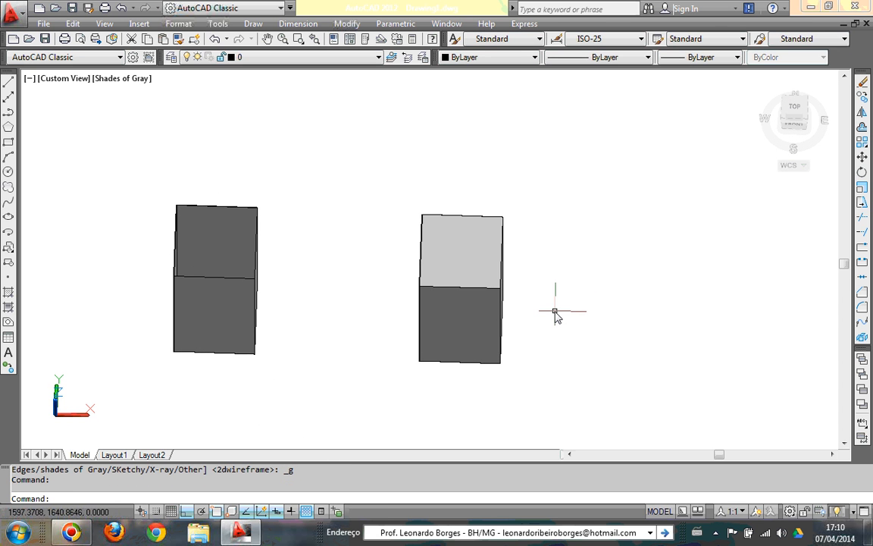
pyautogui.keyDown('shift'); pyautogui.moveTo(529, 265); pyautogui.dragTo(501, 260, button='middle'); pyautogui.keyUp('shift')
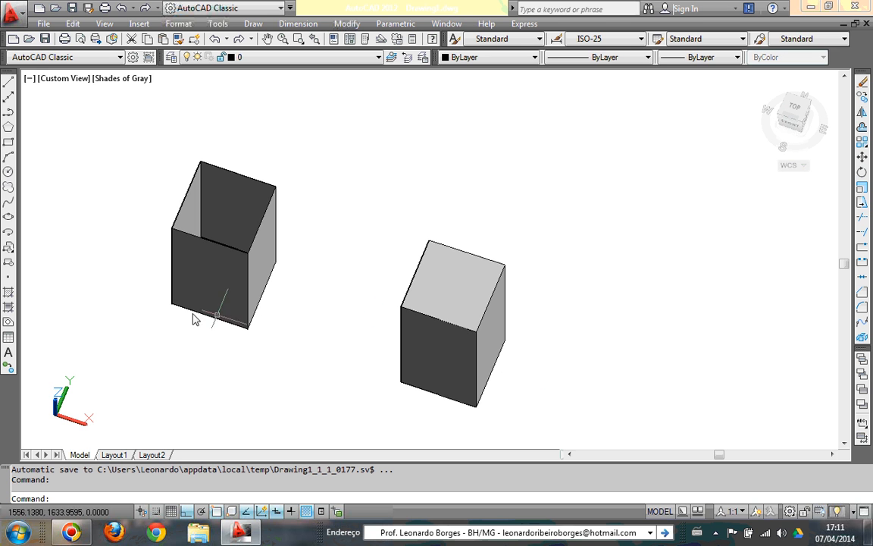
# Step: Restore the SE Isometric view and change the visual style to 2D Wireframe and finally to Conceptual
pyautogui.click(67, 79)
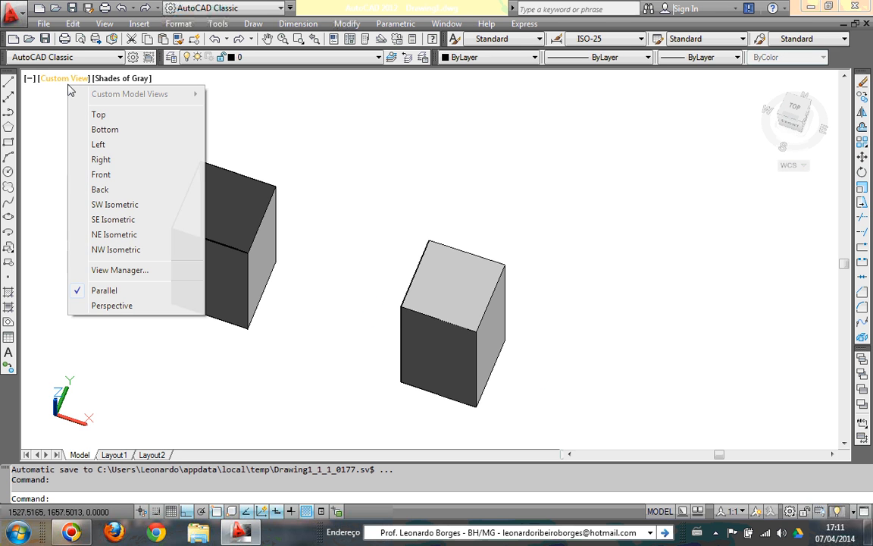
pyautogui.click(110, 220)
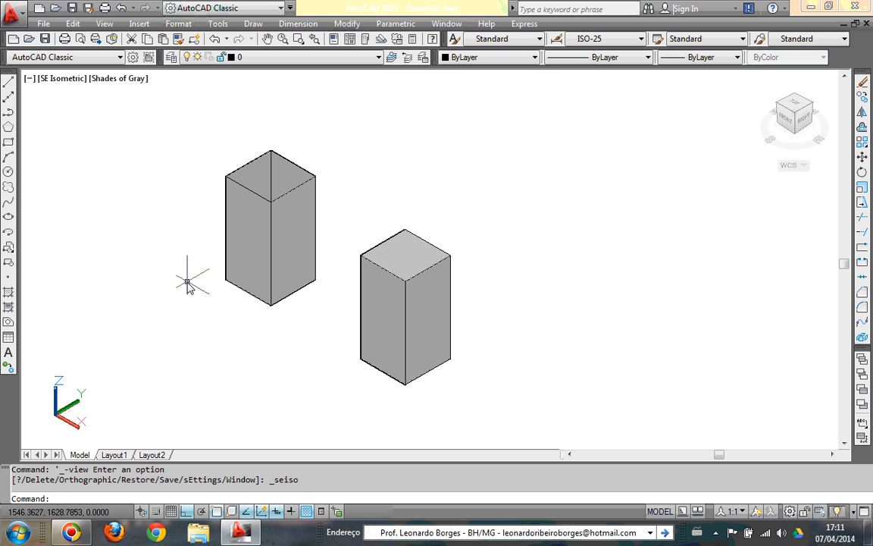
pyautogui.click(120, 80)
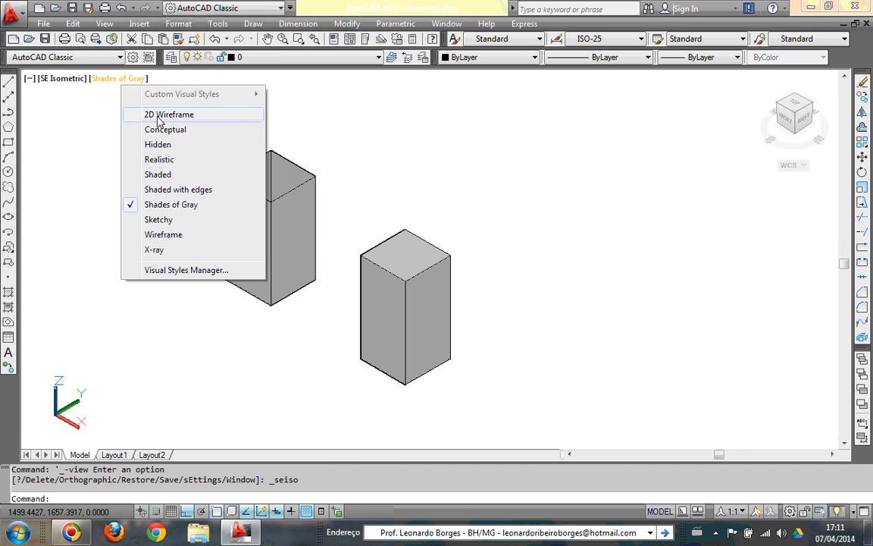
pyautogui.click(160, 116)
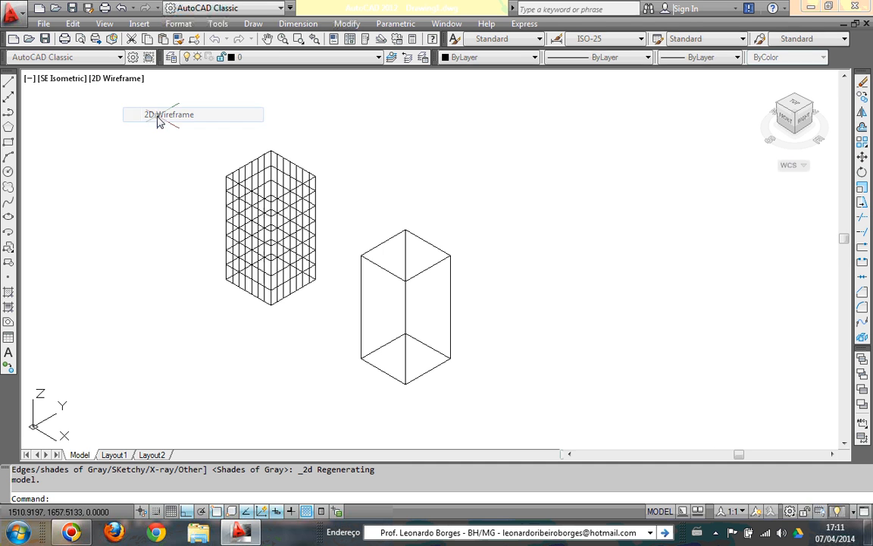
pyautogui.click(114, 80)
pyautogui.click(157, 130)
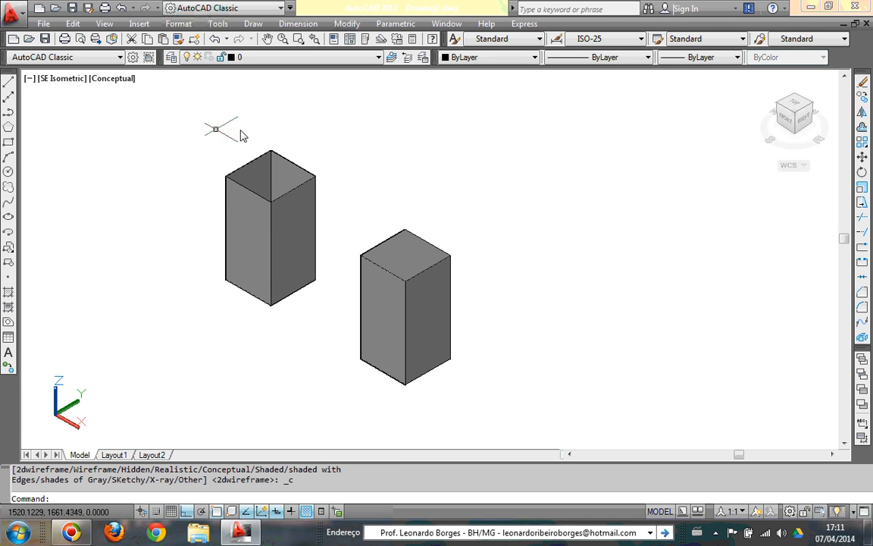
# Step: Color the front-right side surface of the open shape made from separate lines red
pyautogui.click(298, 227)
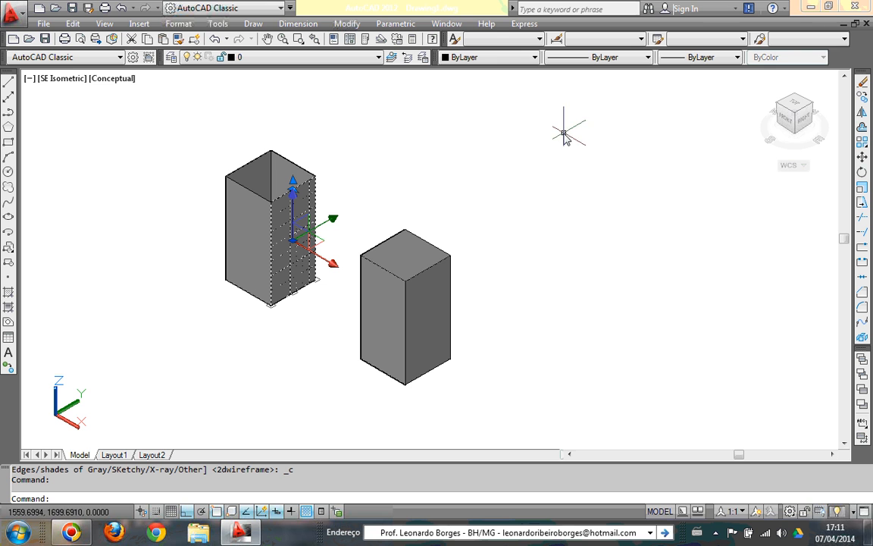
pyautogui.click(494, 58)
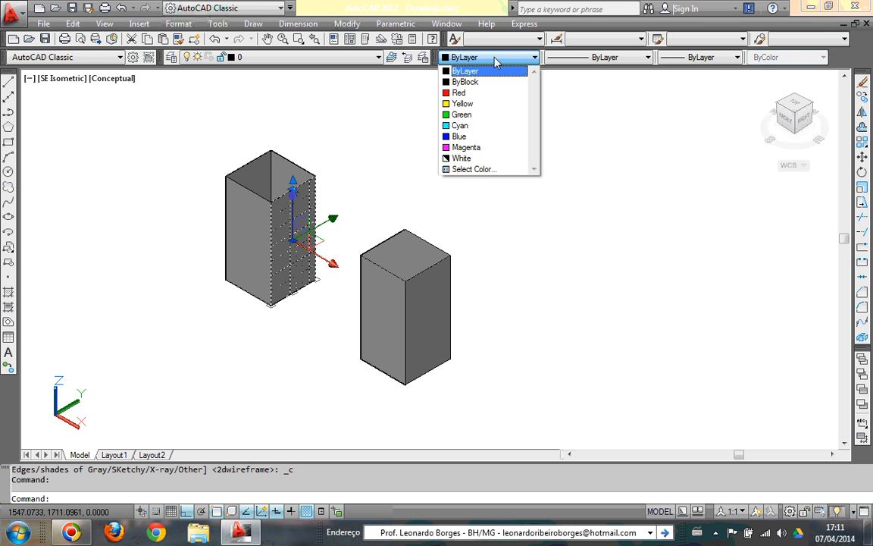
pyautogui.click(464, 90)
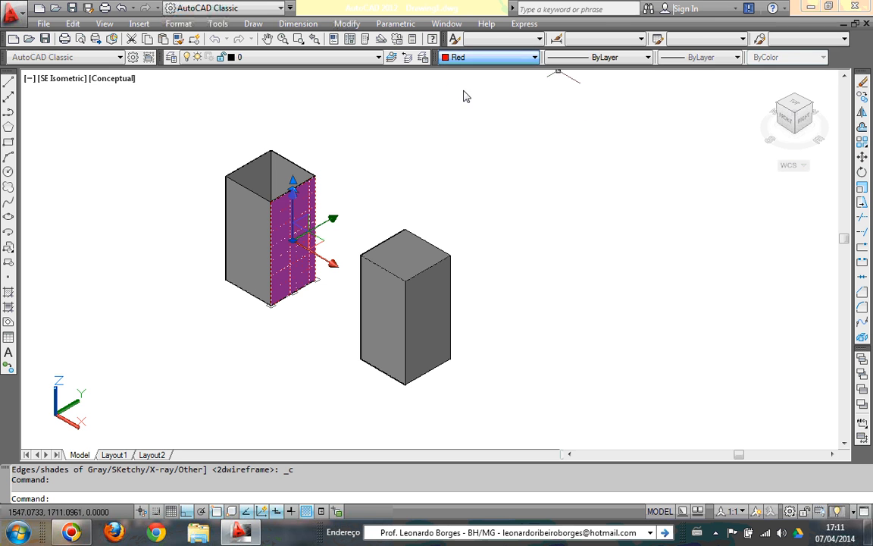
pyautogui.press('Escape')
# Step: Color the back-left side surface of the open shape yellow and check its assigned color
pyautogui.click(238, 232)
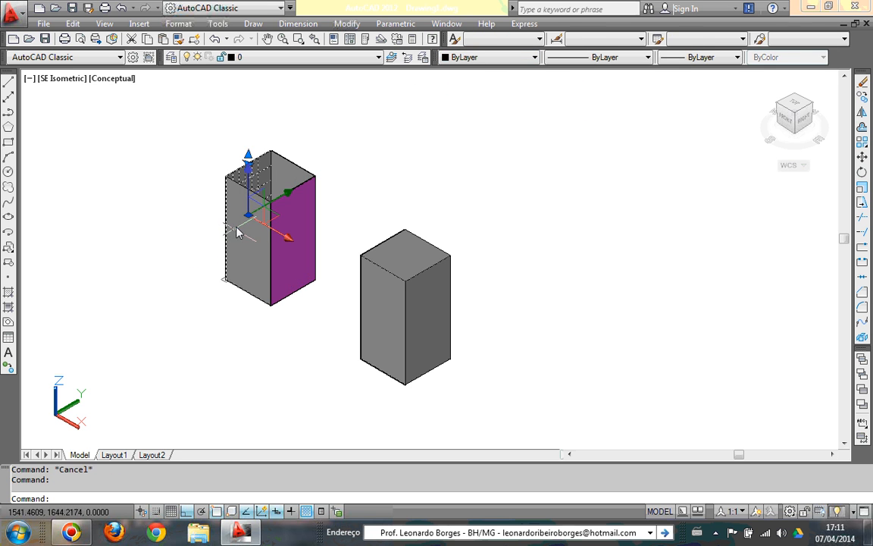
pyautogui.click(478, 58)
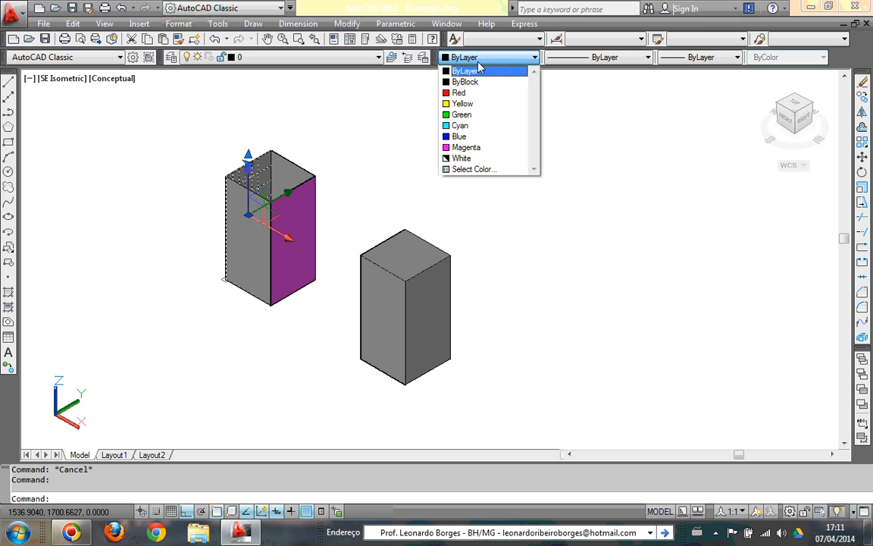
pyautogui.click(464, 100)
pyautogui.press('Escape')
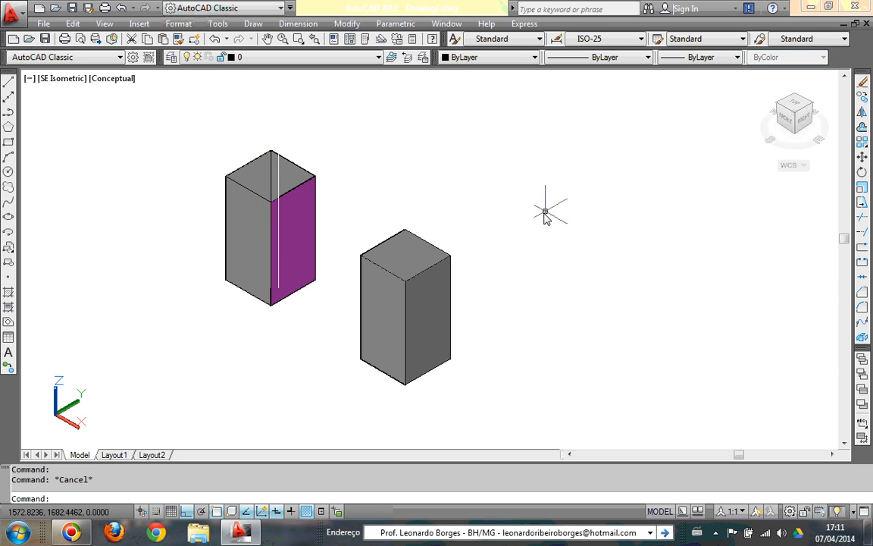
pyautogui.keyDown('ctrl'); pyautogui.click(249, 260); pyautogui.keyUp('ctrl')
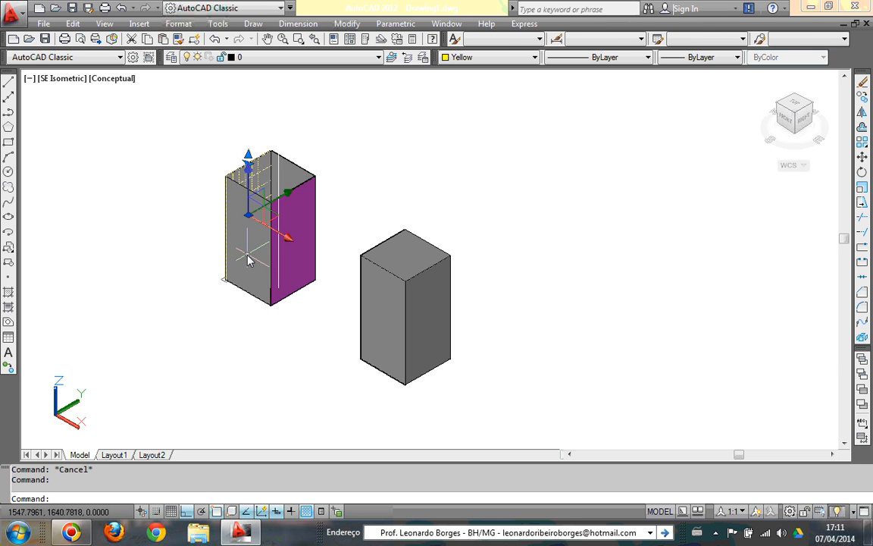
pyautogui.press('Escape')
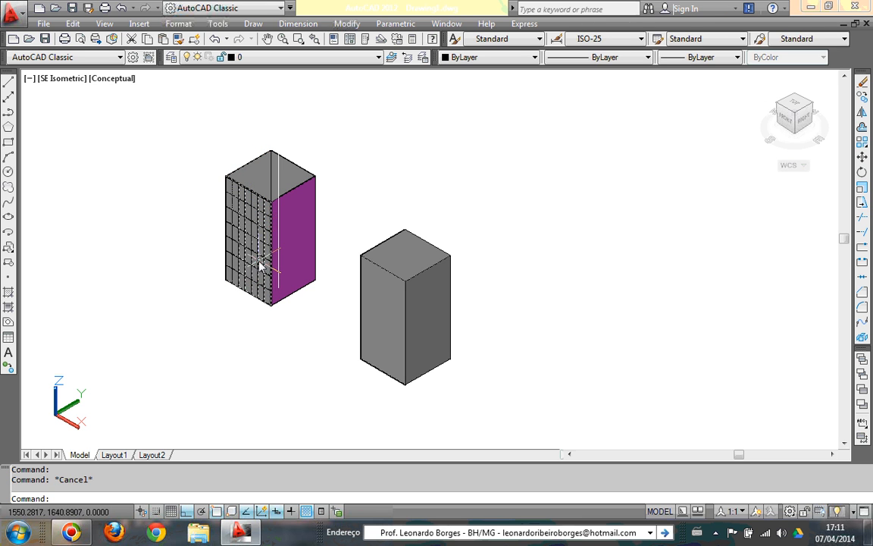
# Step: Color the front-left side surface of the open shape green
pyautogui.click(259, 261)
pyautogui.click(510, 60)
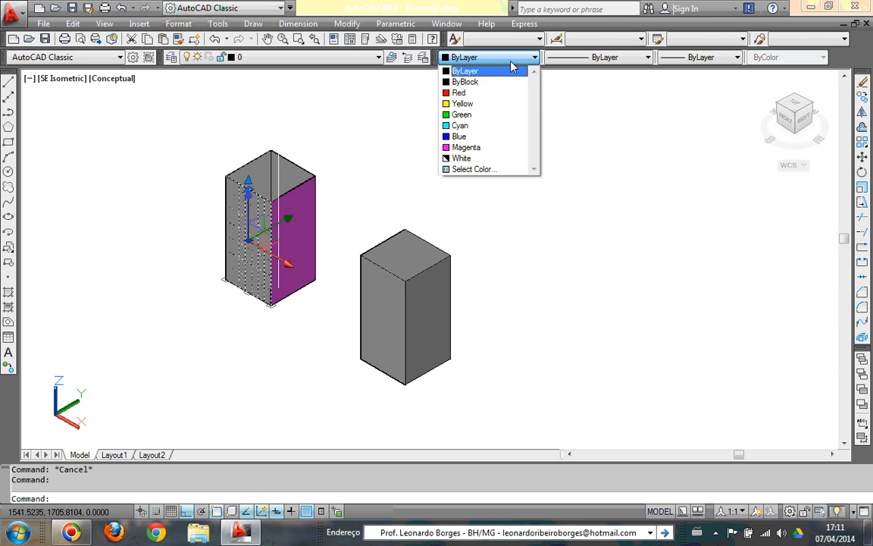
pyautogui.click(459, 115)
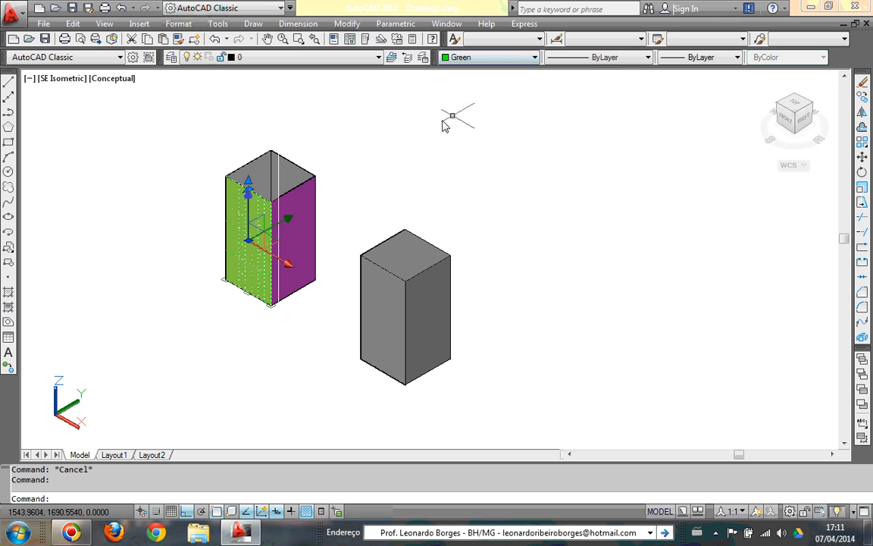
pyautogui.press('Escape')
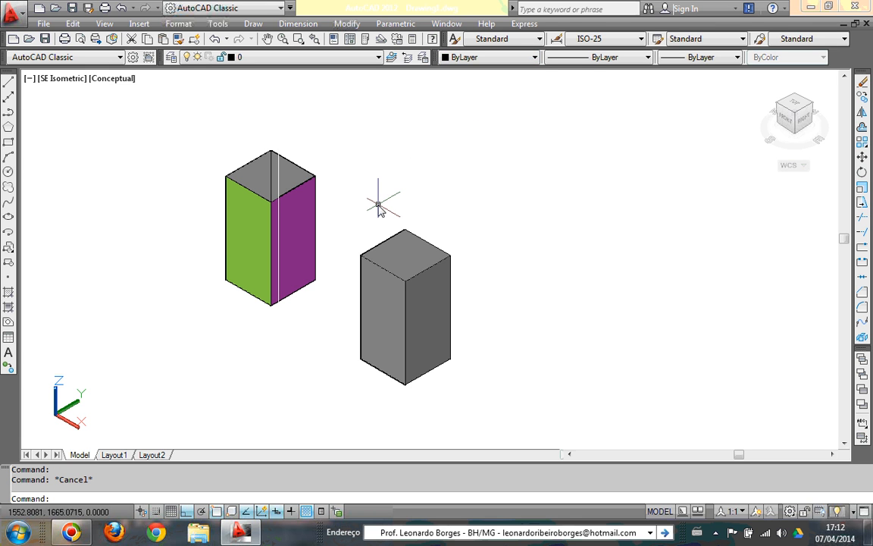
# Step: Color the whole solid extruded from the polyline green
pyautogui.keyDown('shift'); pyautogui.moveTo(379, 210); pyautogui.dragTo(424, 230, button='middle'); pyautogui.keyUp('shift')
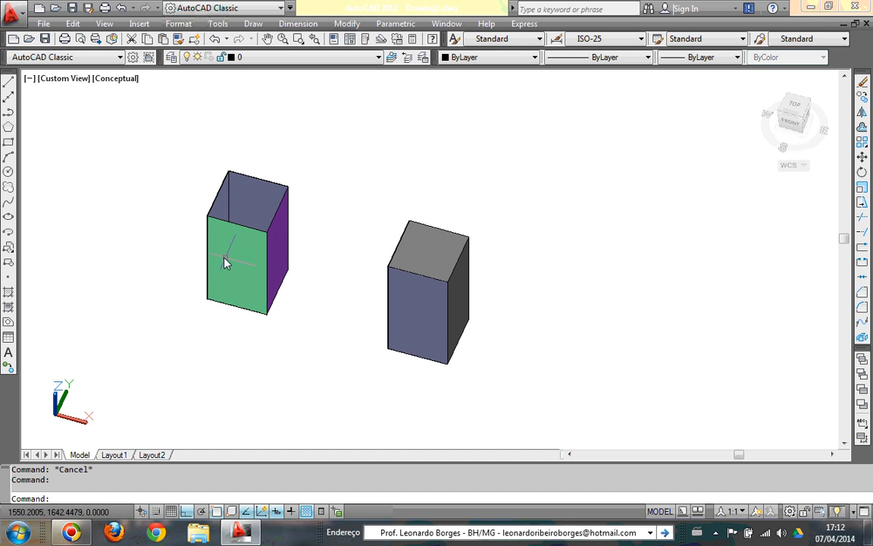
pyautogui.click(419, 303)
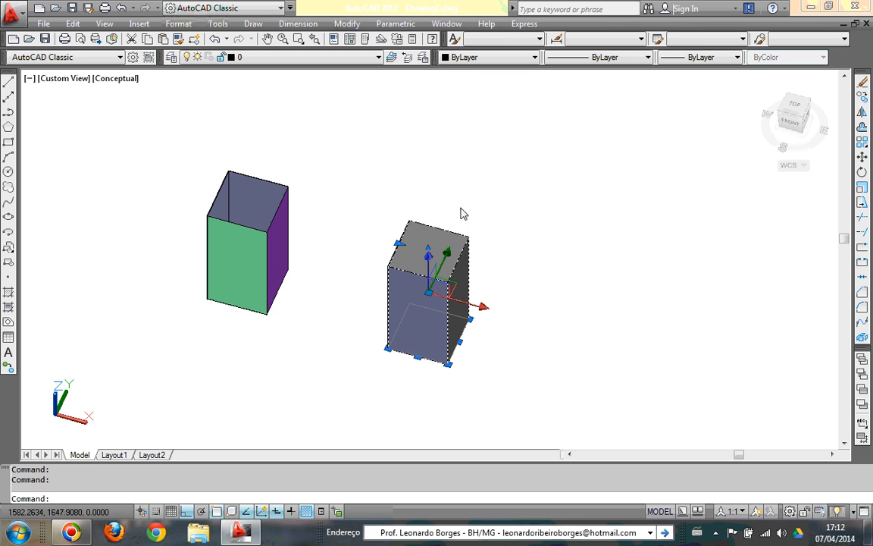
pyautogui.click(516, 58)
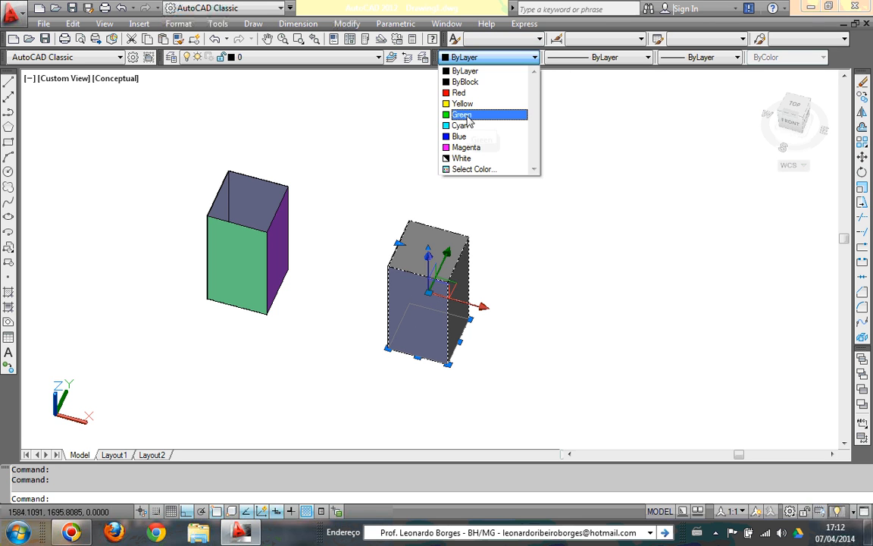
pyautogui.click(471, 115)
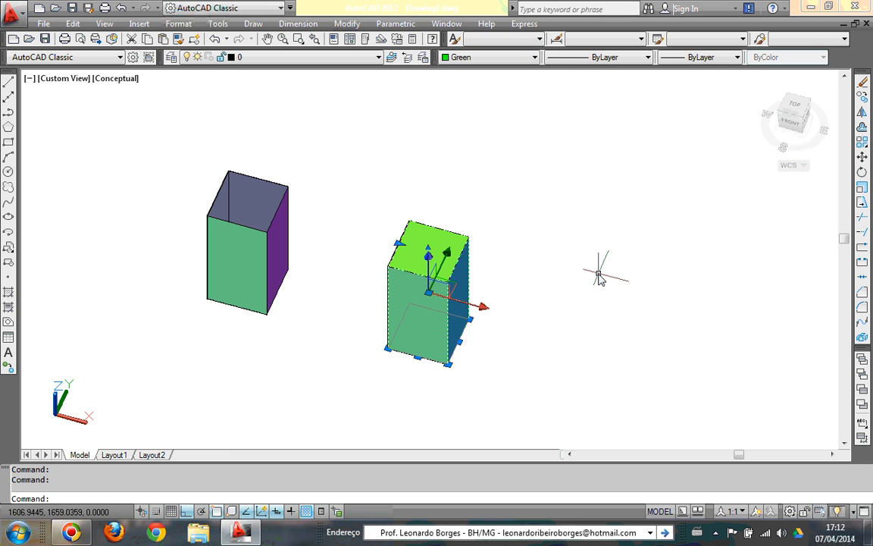
pyautogui.press('Escape')
# Step: Display both colored shapes in the Hidden visual style and inspect their edges from a lower front angle
pyautogui.keyDown('shift'); pyautogui.moveTo(607, 325); pyautogui.dragTo(596, 267, button='middle'); pyautogui.keyUp('shift')
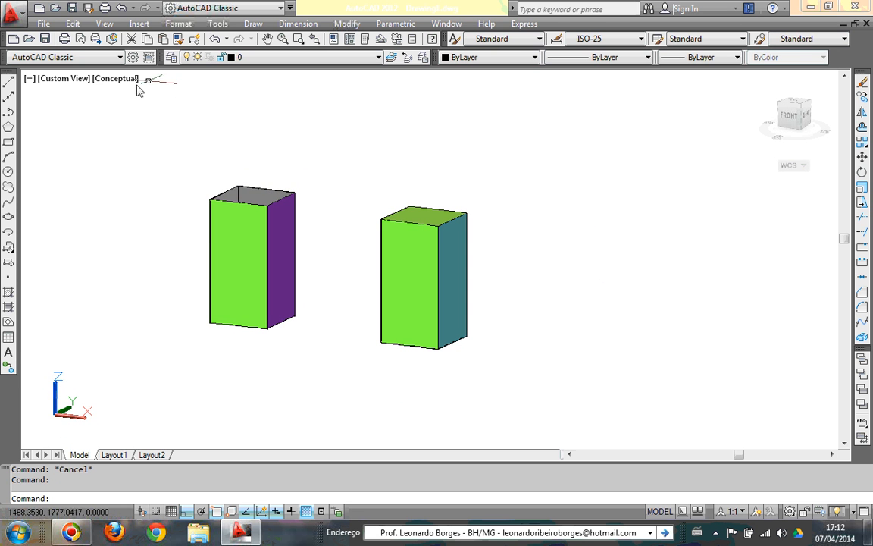
pyautogui.click(113, 80)
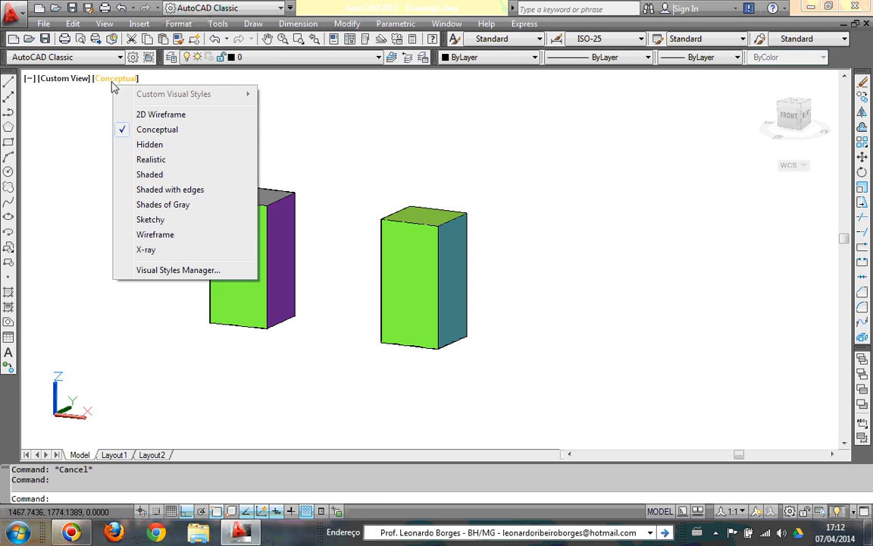
pyautogui.click(150, 144)
pyautogui.moveTo(547, 277)
pyautogui.keyDown('shift'); pyautogui.mouseDown(button='middle')
pyautogui.moveTo(557, 351)
pyautogui.moveTo(580, 385)
pyautogui.moveTo(567, 333)
pyautogui.moveTo(502, 281)
pyautogui.moveTo(339, 238)
pyautogui.moveTo(368, 182)
pyautogui.moveTo(484, 181)
pyautogui.moveTo(567, 300)
pyautogui.moveTo(552, 351)
pyautogui.moveTo(570, 302)
pyautogui.moveTo(562, 267)
pyautogui.moveTo(552, 290)
pyautogui.moveTo(560, 330)
pyautogui.moveTo(552, 293)
pyautogui.mouseUp(button='middle'); pyautogui.keyUp('shift')
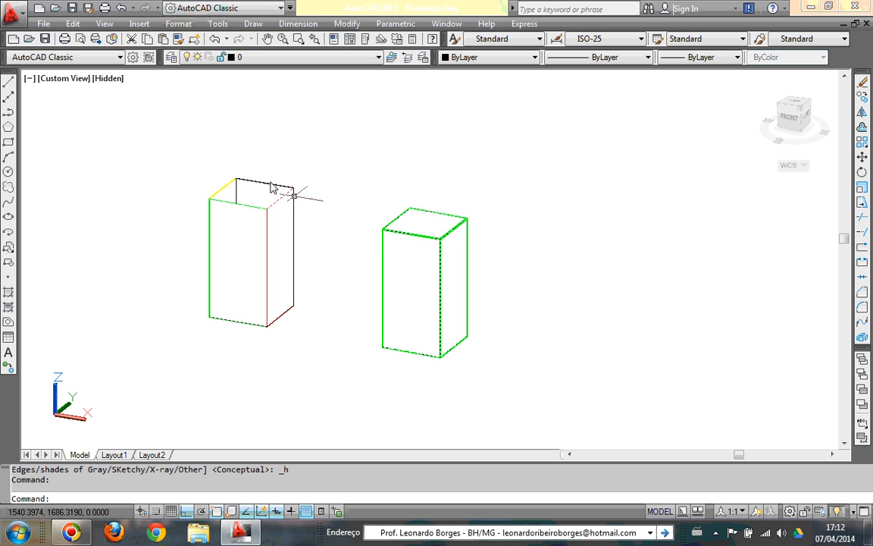
# Step: Display both shapes in the Realistic visual style and compare their colored faces from a slightly different angle
pyautogui.click(109, 79)
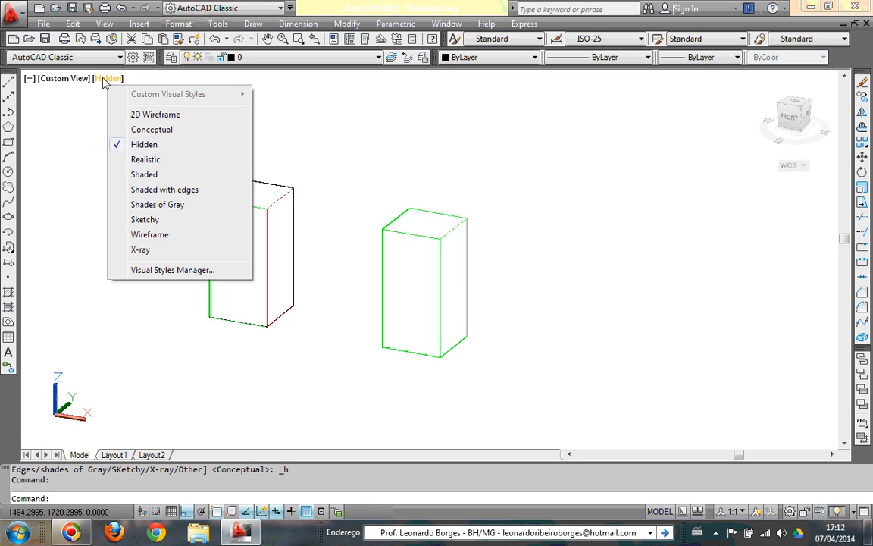
pyautogui.press('Escape')
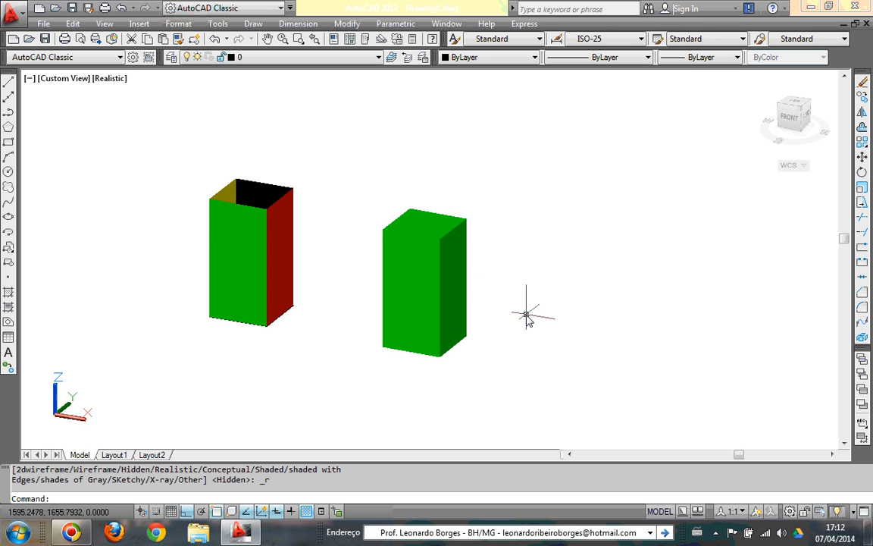
pyautogui.moveTo(526, 317)
pyautogui.keyDown('shift'); pyautogui.mouseDown(button='middle')
pyautogui.moveTo(509, 325)
pyautogui.moveTo(519, 382)
pyautogui.moveTo(532, 401)
pyautogui.moveTo(556, 382)
pyautogui.moveTo(522, 306)
pyautogui.moveTo(355, 228)
pyautogui.moveTo(304, 182)
pyautogui.moveTo(331, 125)
pyautogui.moveTo(322, 212)
pyautogui.moveTo(463, 298)
pyautogui.moveTo(538, 327)
pyautogui.moveTo(549, 363)
pyautogui.moveTo(512, 345)
pyautogui.moveTo(510, 302)
pyautogui.moveTo(538, 308)
pyautogui.mouseUp(button='middle'); pyautogui.keyUp('shift')
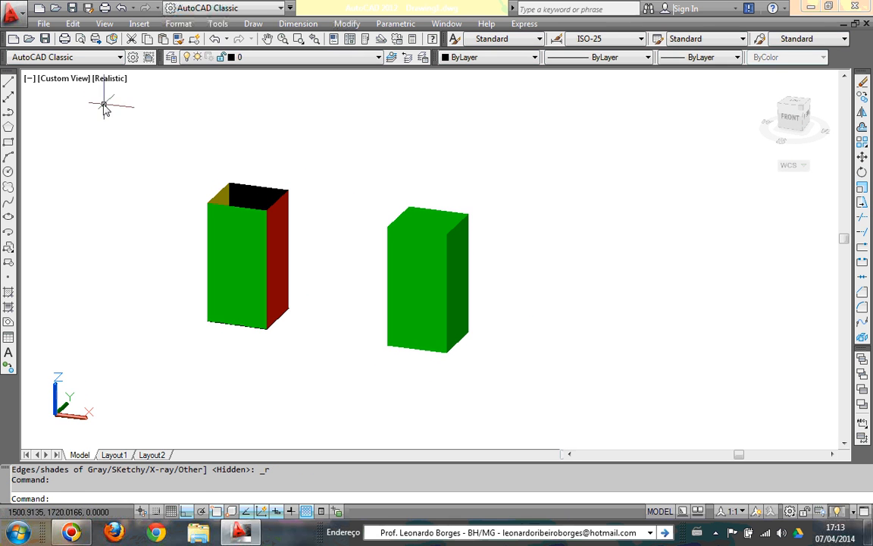
# Step: Display both colored shapes in the Shaded and Shaded with edges visual styles, inspecting each from a higher front angle
pyautogui.click(108, 85)
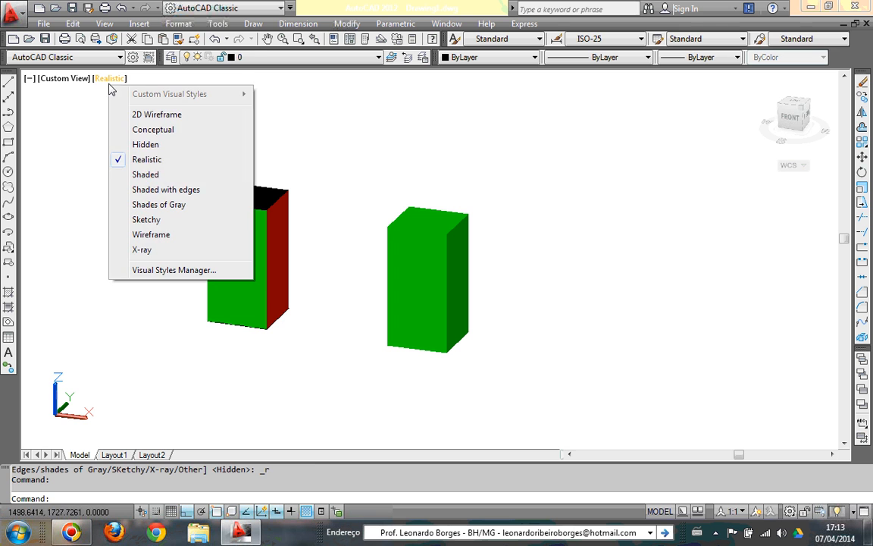
pyautogui.click(159, 175)
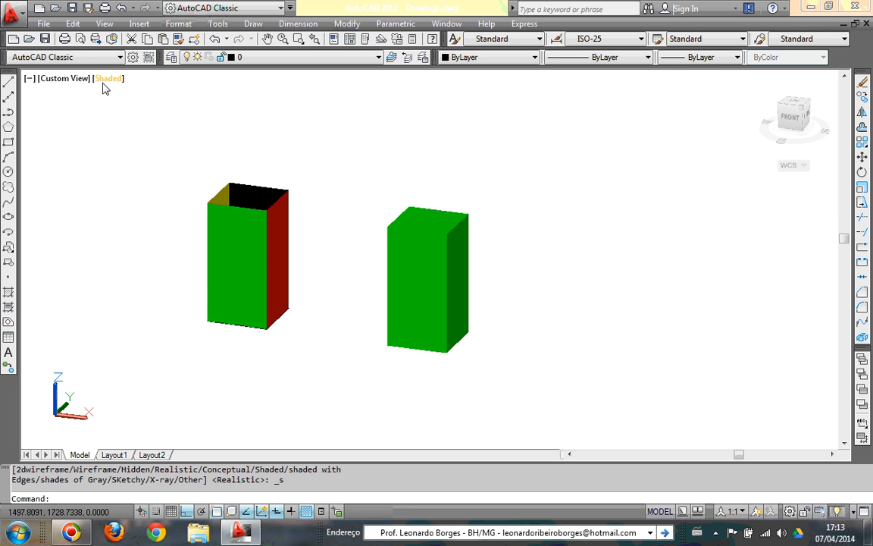
pyautogui.moveTo(514, 362)
pyautogui.keyDown('shift'); pyautogui.mouseDown(button='middle')
pyautogui.moveTo(520, 448)
pyautogui.moveTo(527, 369)
pyautogui.mouseUp(button='middle'); pyautogui.keyUp('shift')
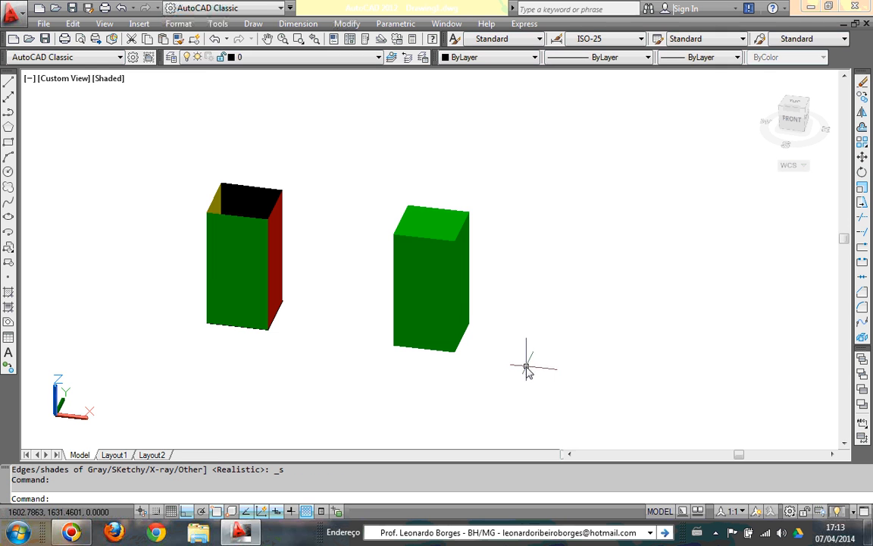
pyautogui.click(107, 80)
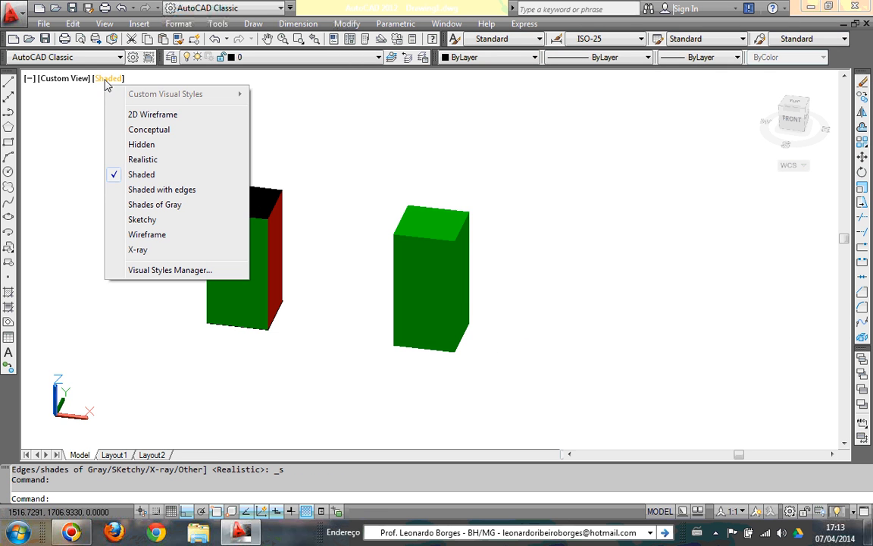
pyautogui.click(163, 189)
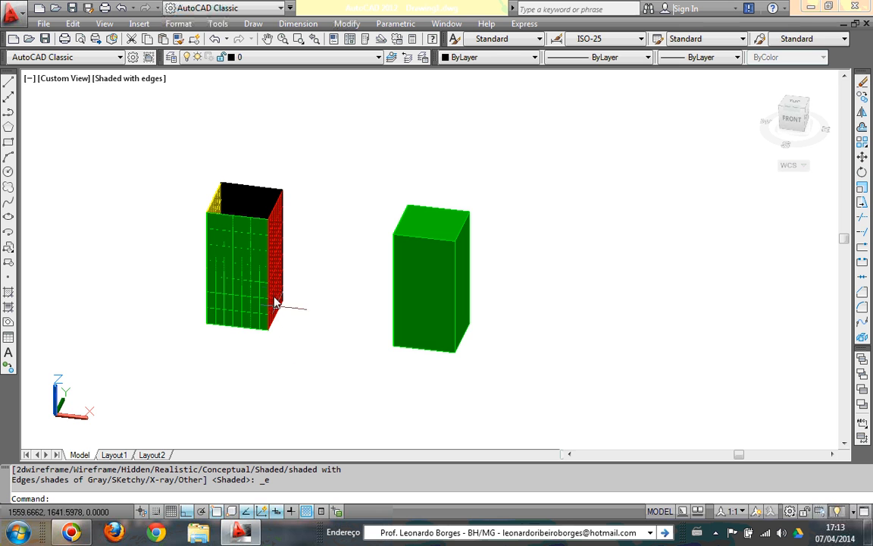
pyautogui.keyDown('shift'); pyautogui.moveTo(360, 365); pyautogui.dragTo(387, 389, button='middle'); pyautogui.keyUp('shift')
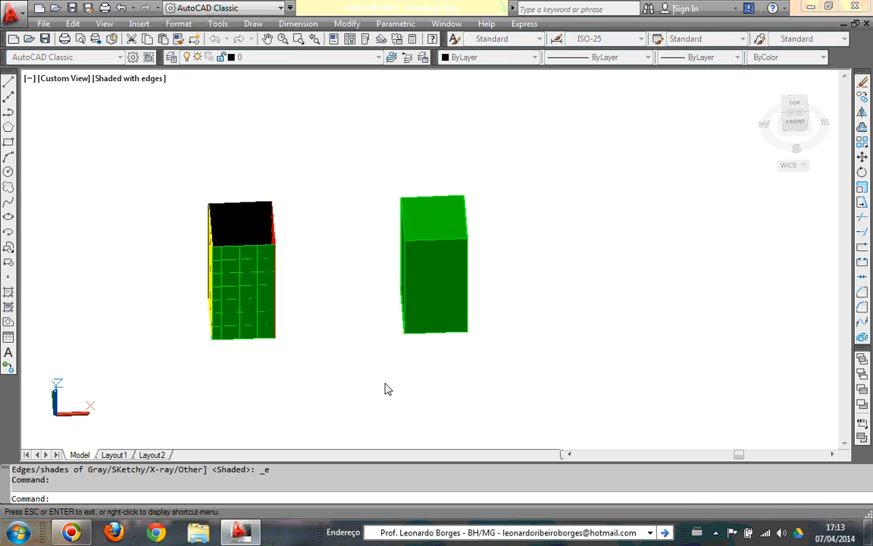
# Step: Compare both shapes in the Shades of Gray and Sketchy visual styles, orbiting around their front-right side
pyautogui.click(127, 80)
pyautogui.click(175, 203)
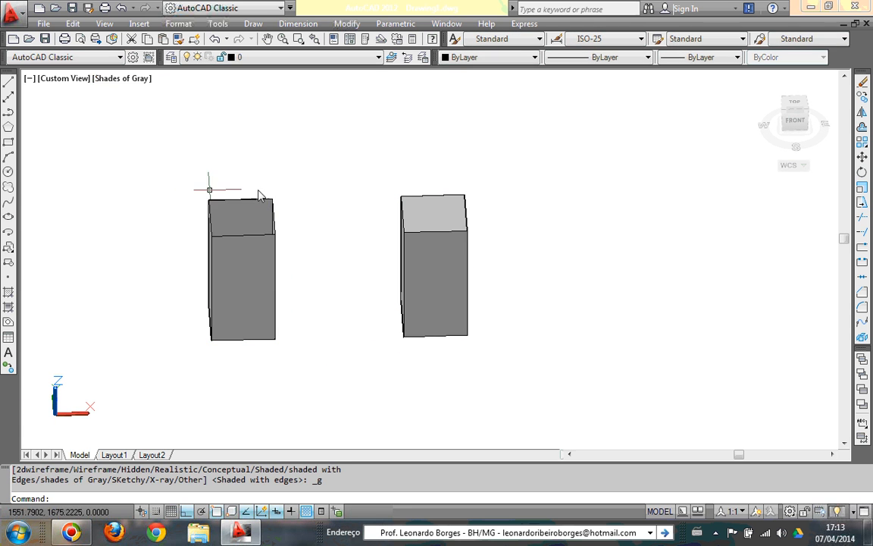
pyautogui.keyDown('shift'); pyautogui.moveTo(366, 328); pyautogui.dragTo(323, 294, button='middle'); pyautogui.keyUp('shift')
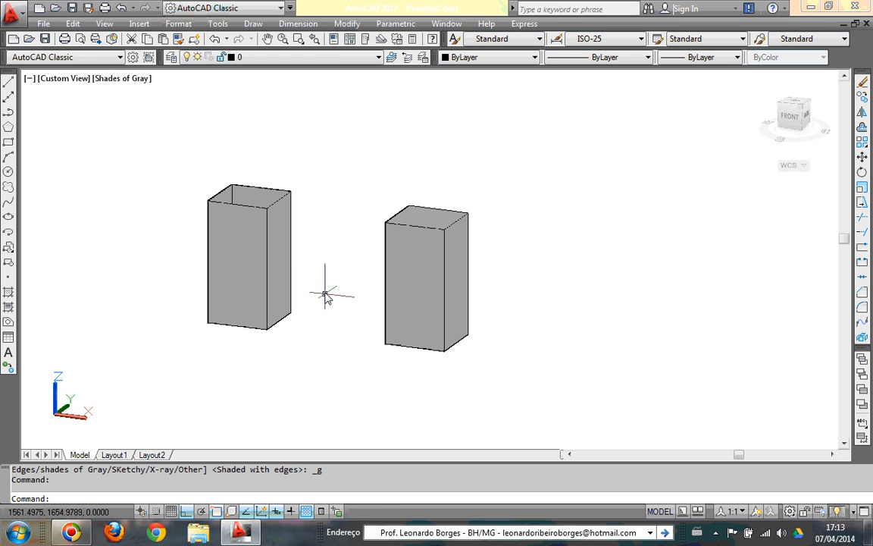
pyautogui.click(128, 79)
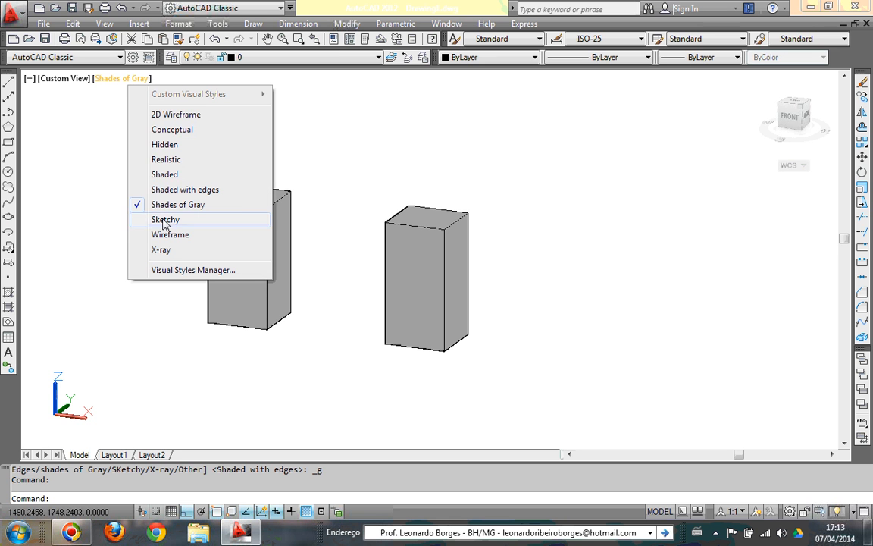
pyautogui.click(211, 214)
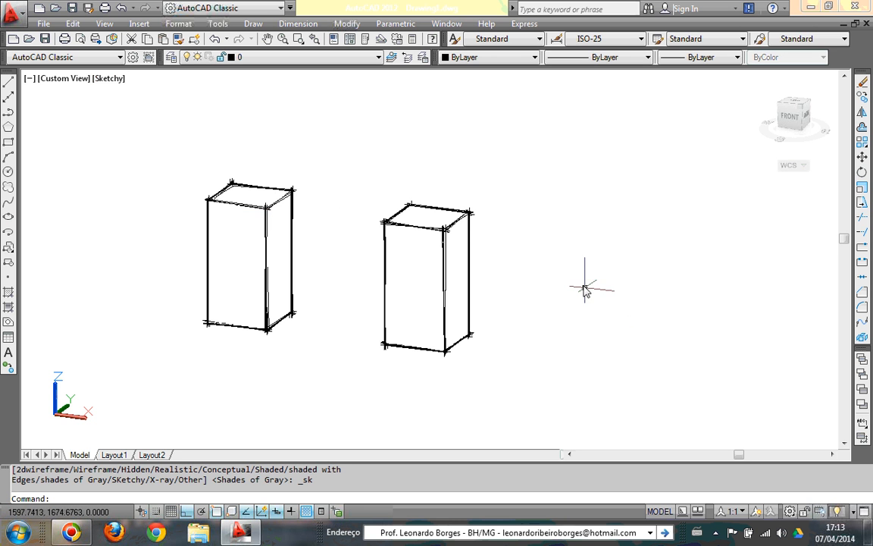
pyautogui.keyDown('shift'); pyautogui.moveTo(578, 281); pyautogui.dragTo(495, 279, button='middle'); pyautogui.keyUp('shift')
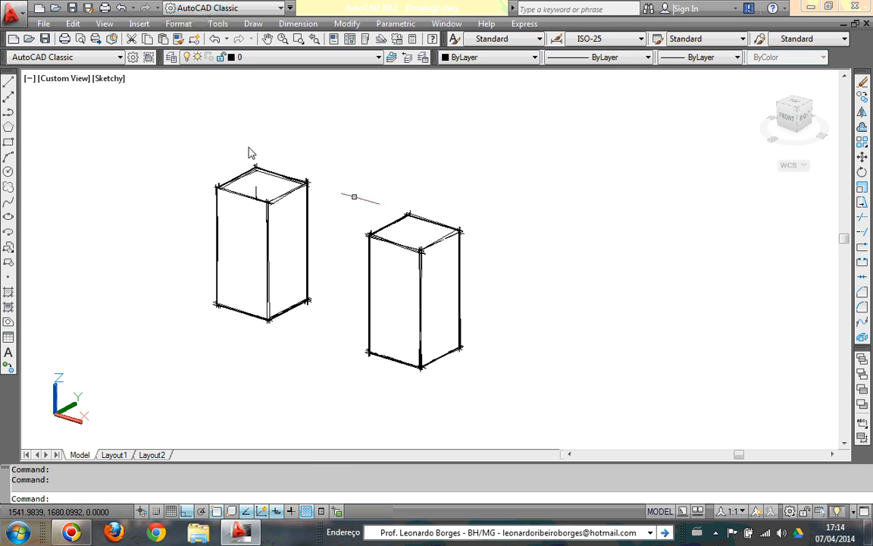
# Step: Compare both shapes in the Wireframe and X-ray visual styles, inspecting the transparent faces from a more frontal angle
pyautogui.click(112, 85)
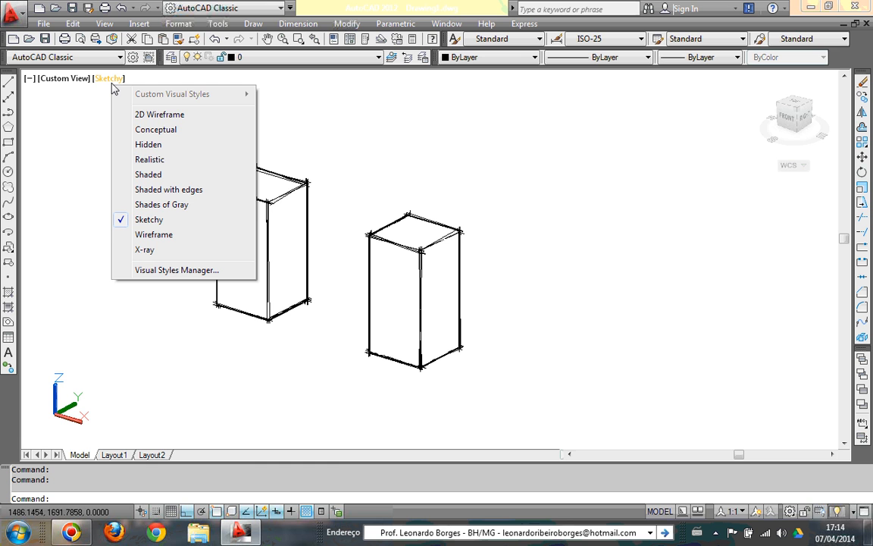
pyautogui.click(160, 235)
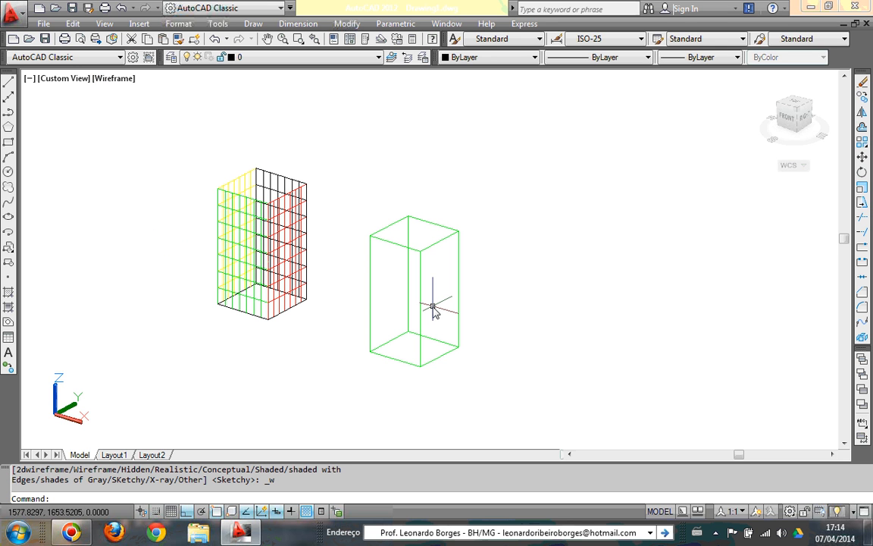
pyautogui.click(114, 79)
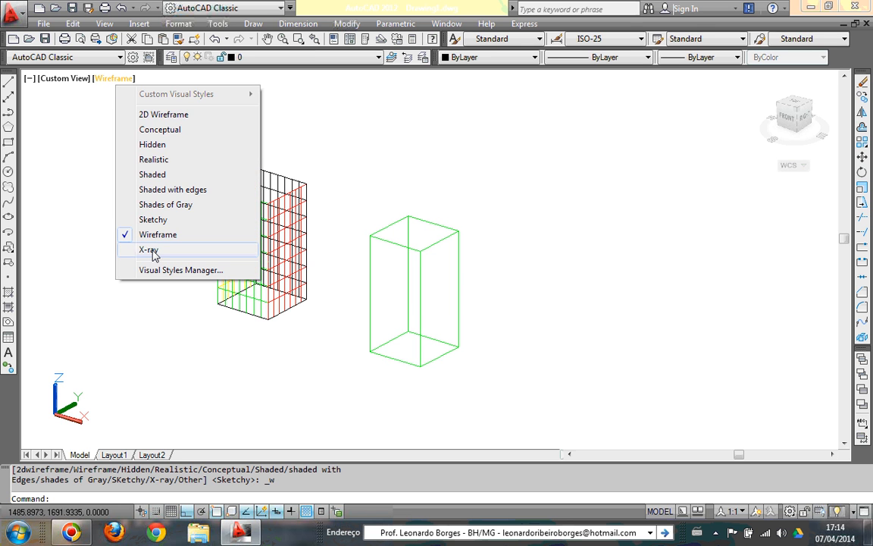
pyautogui.click(149, 250)
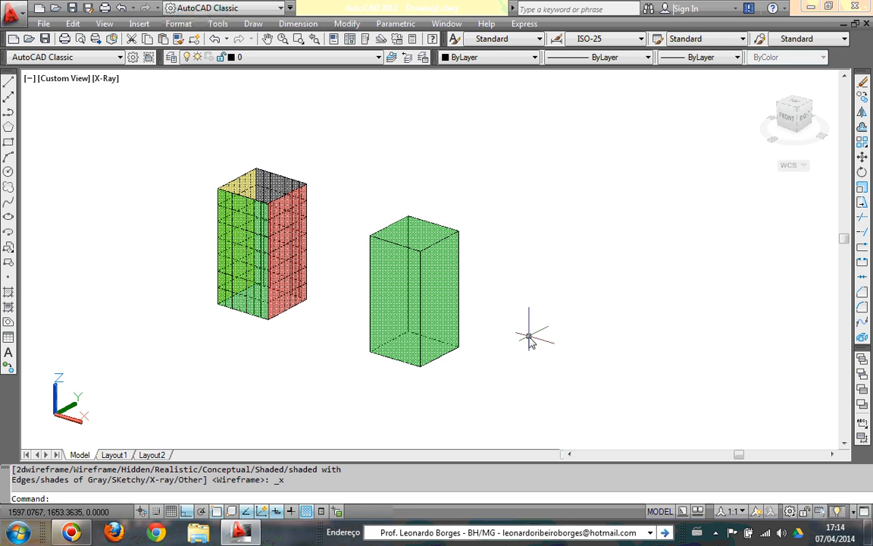
pyautogui.keyDown('shift'); pyautogui.moveTo(529, 339); pyautogui.dragTo(546, 318, button='middle'); pyautogui.keyUp('shift')
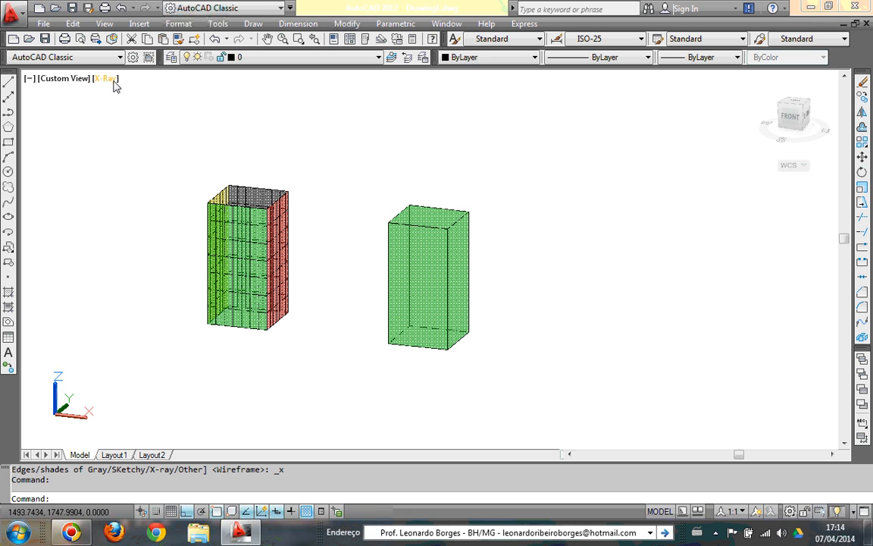
# Step: Show both shapes in Shades of Gray and 2D Wireframe to compare the surface mesh with the solid's outline
pyautogui.click(114, 80)
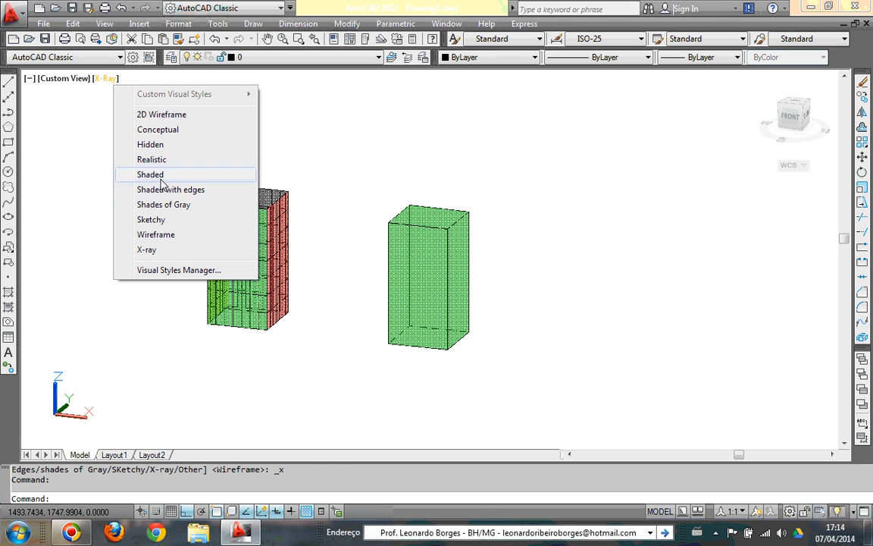
pyautogui.click(163, 204)
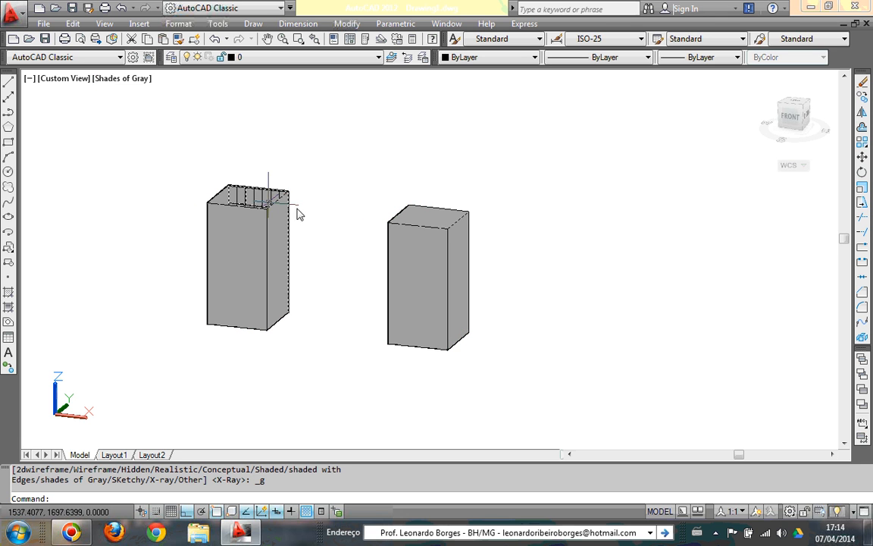
pyautogui.click(119, 78)
pyautogui.click(151, 114)
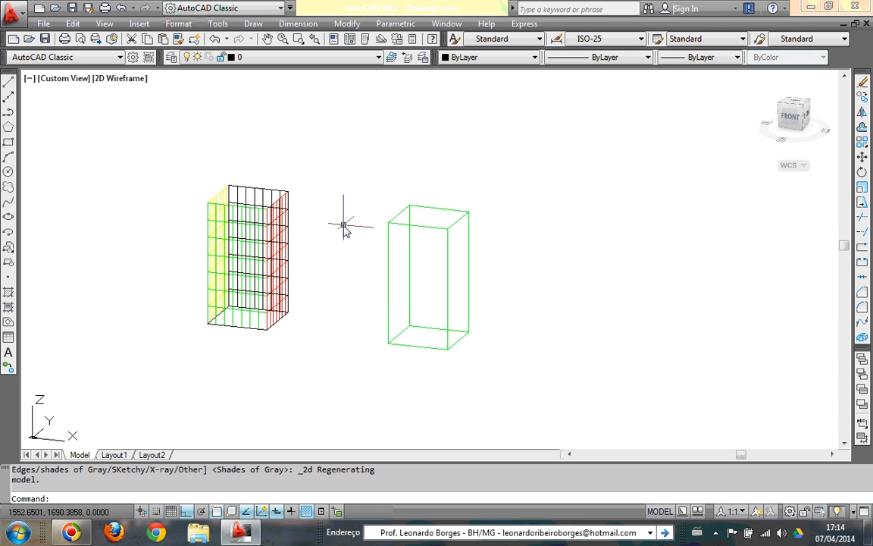
pyautogui.click(347, 287)
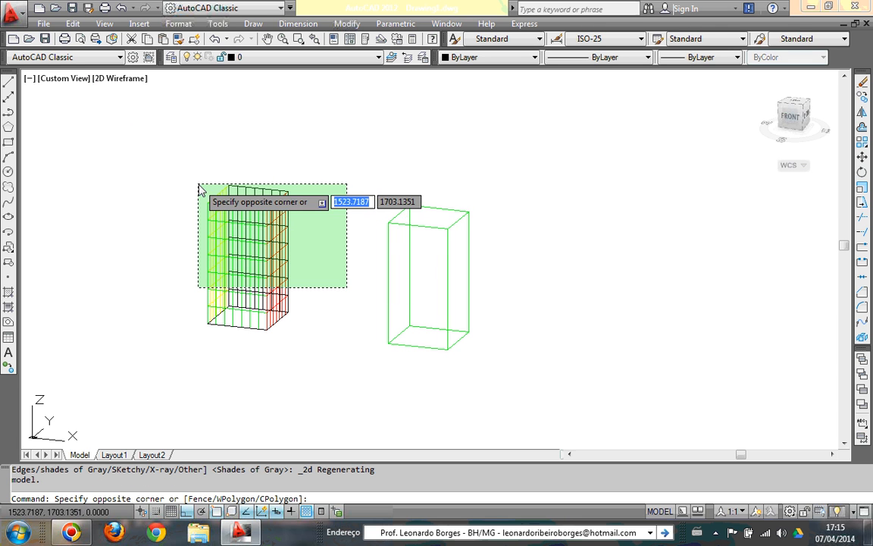
pyautogui.click(332, 232)
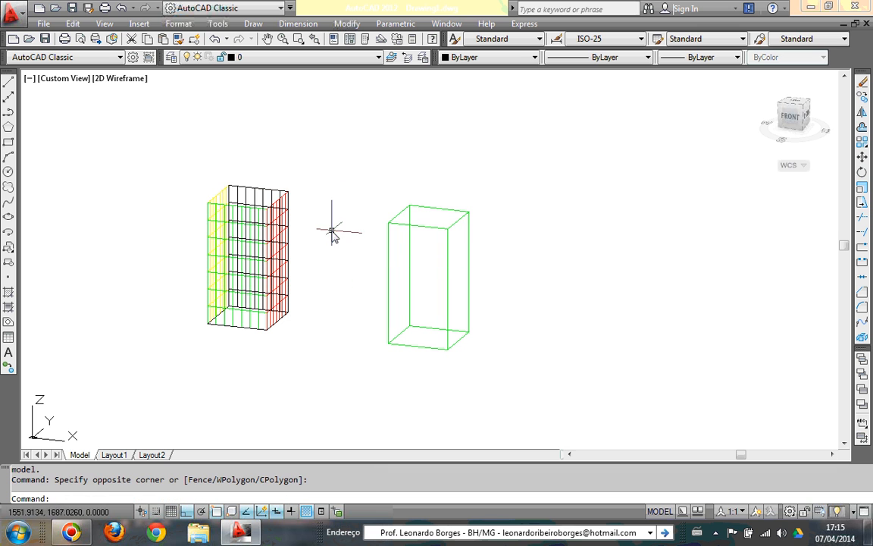
# Step: Set the visual style to Realistic and view both shapes from the SE Isometric direction
pyautogui.click(112, 82)
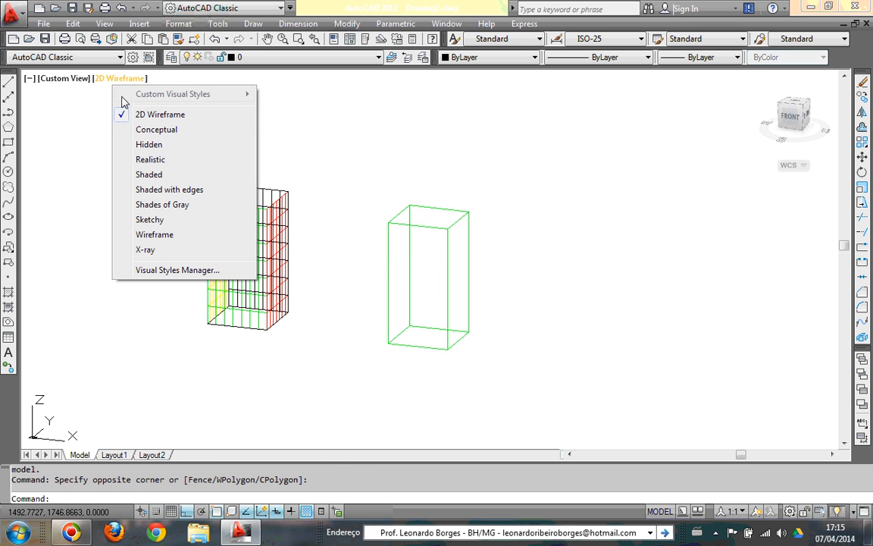
pyautogui.click(164, 164)
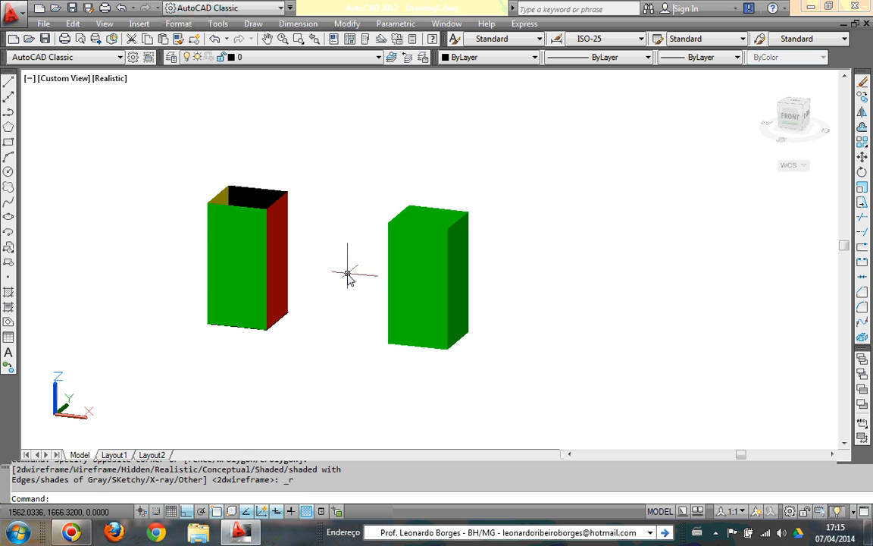
pyautogui.click(55, 80)
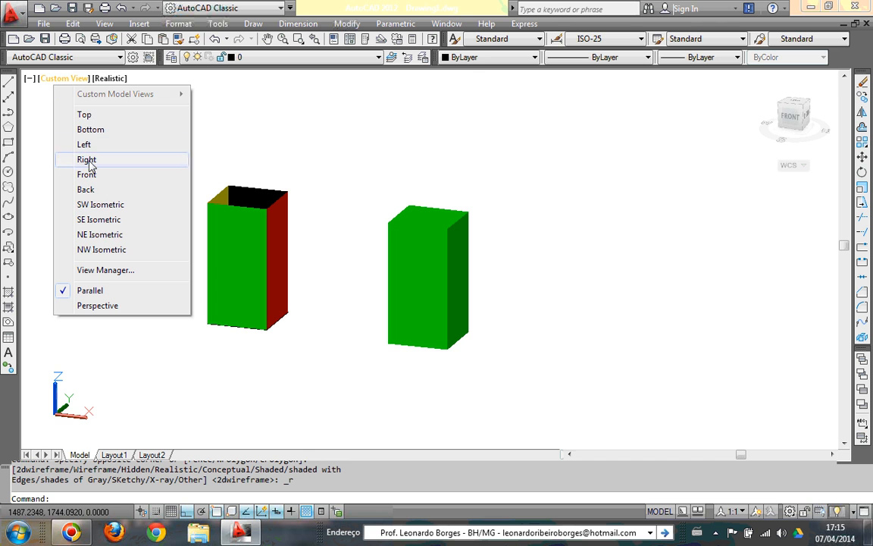
pyautogui.click(102, 220)
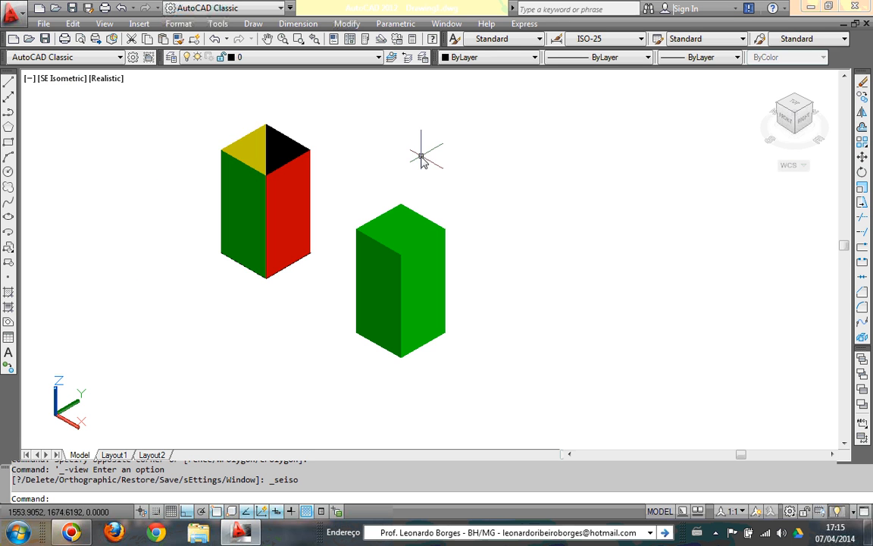
# Step: Examine both shapes in the SW, NE and NW Isometric views, and return to SE Isometric
pyautogui.click(61, 78)
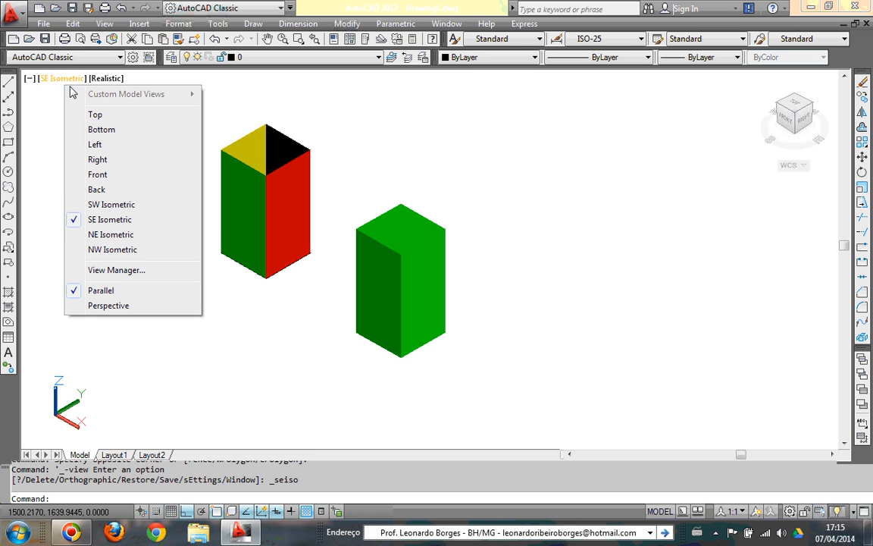
pyautogui.click(111, 205)
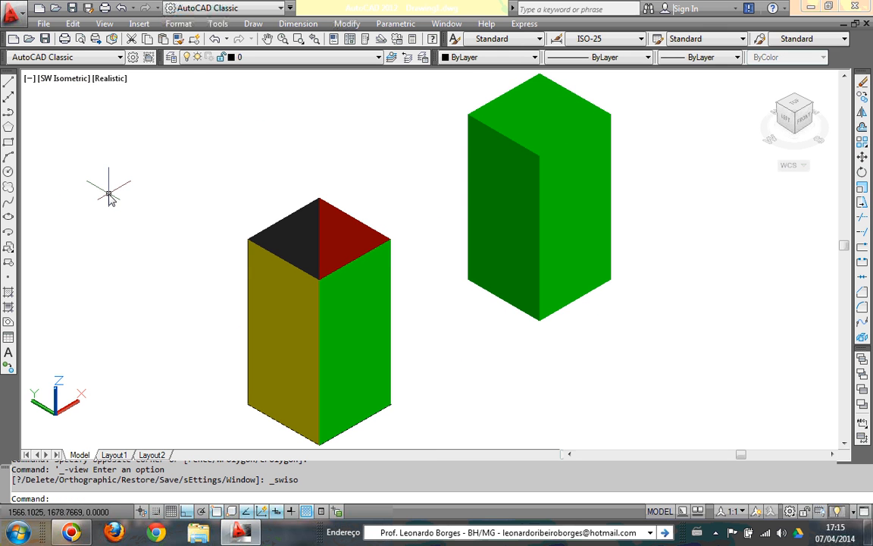
pyautogui.click(70, 81)
pyautogui.click(115, 235)
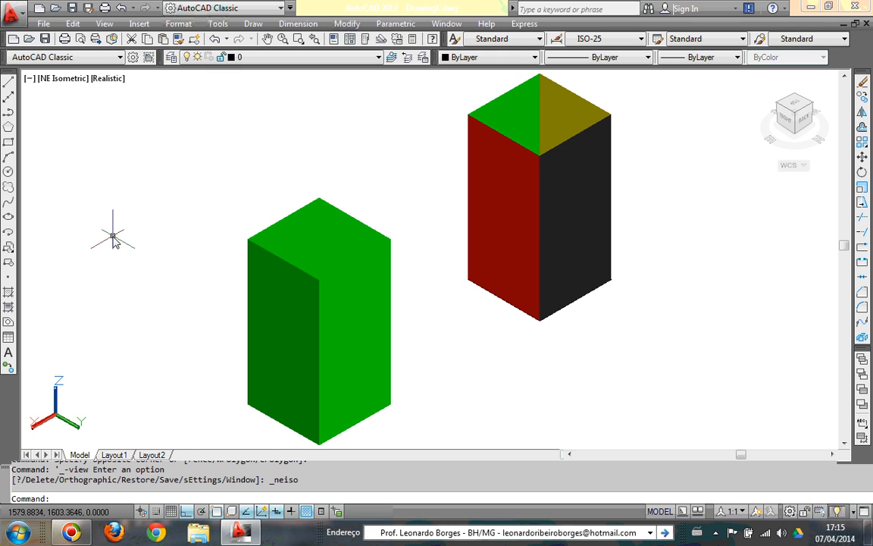
pyautogui.click(64, 81)
pyautogui.click(113, 250)
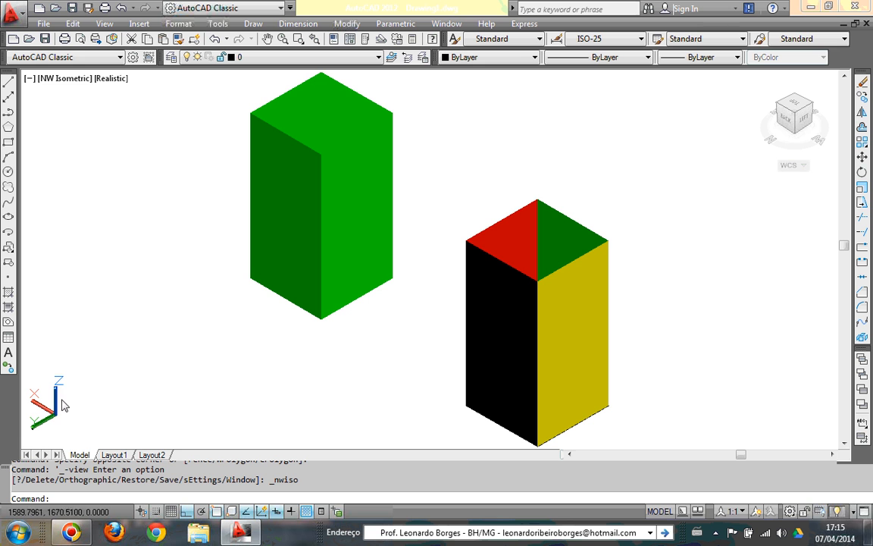
pyautogui.click(66, 80)
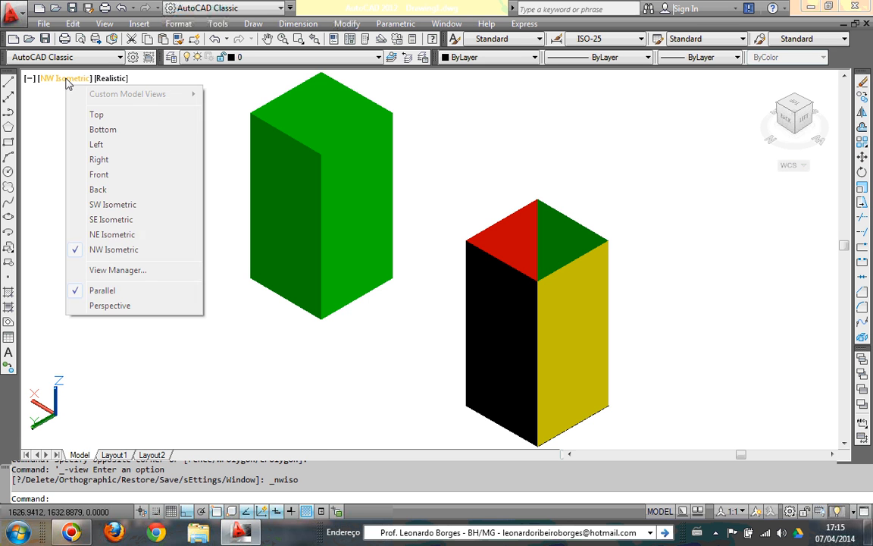
pyautogui.click(130, 222)
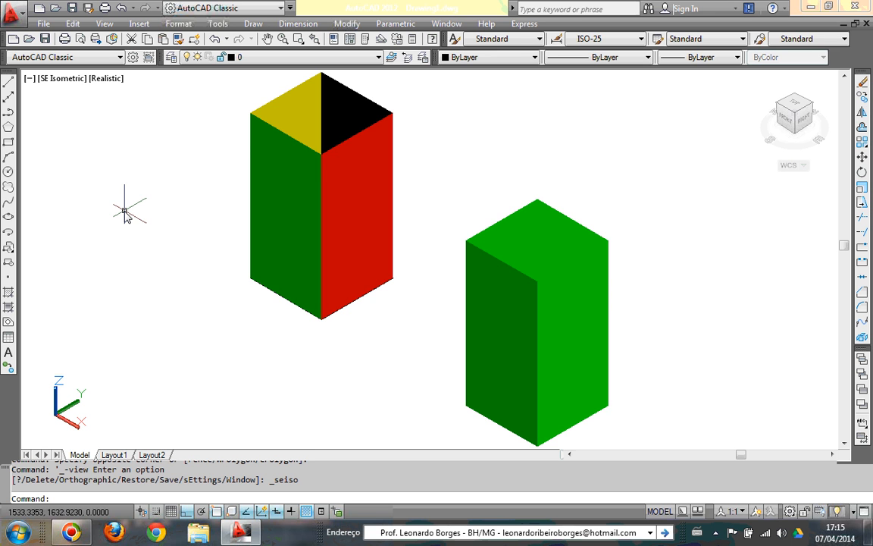
# Step: Erase both extruded shapes, the open colored one and the green solid, from the drawing
pyautogui.scroll(-2, 125, 215)
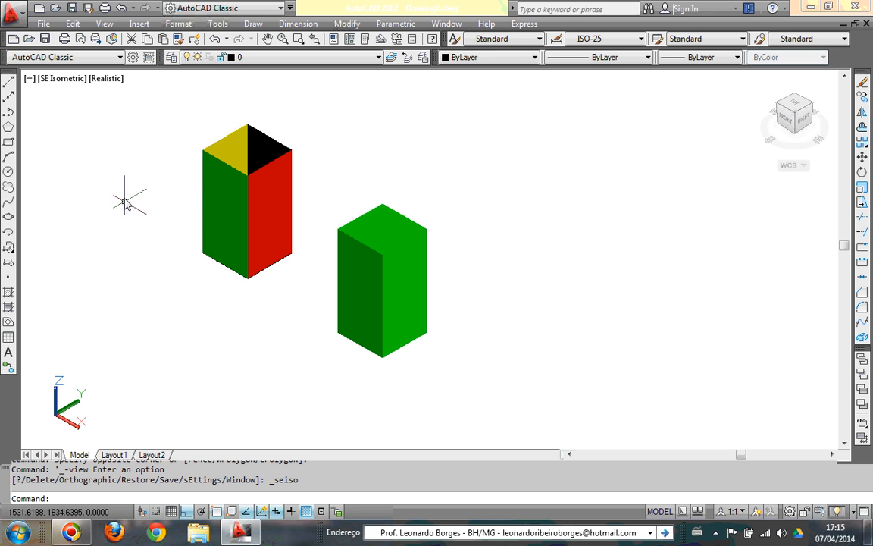
pyautogui.click(158, 98)
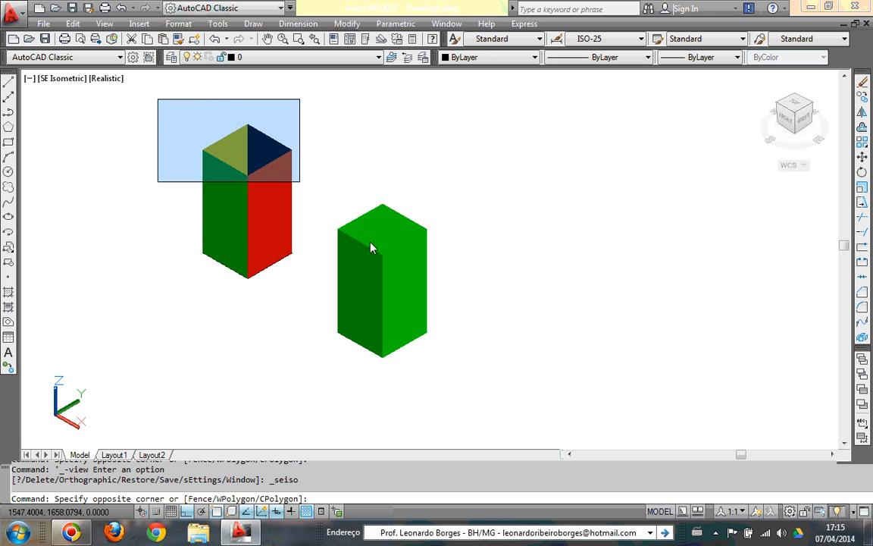
pyautogui.click(498, 390)
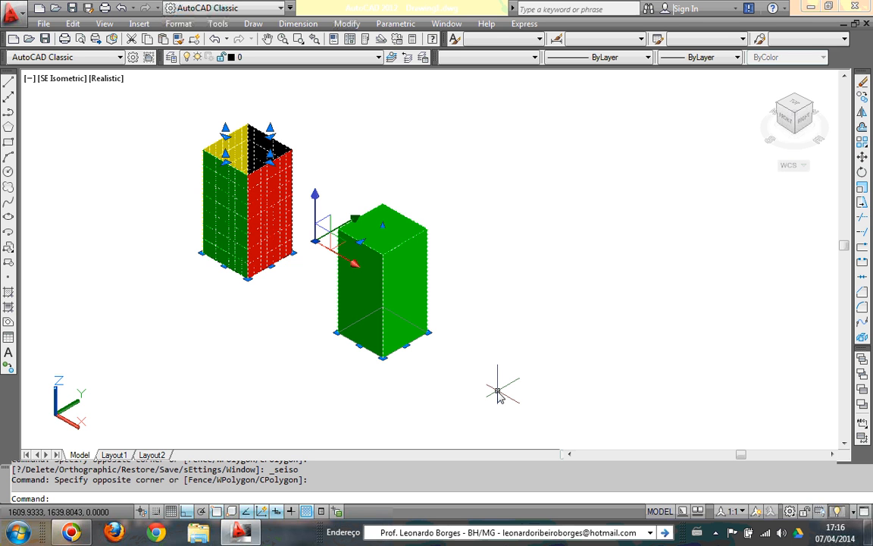
pyautogui.press('Delete')
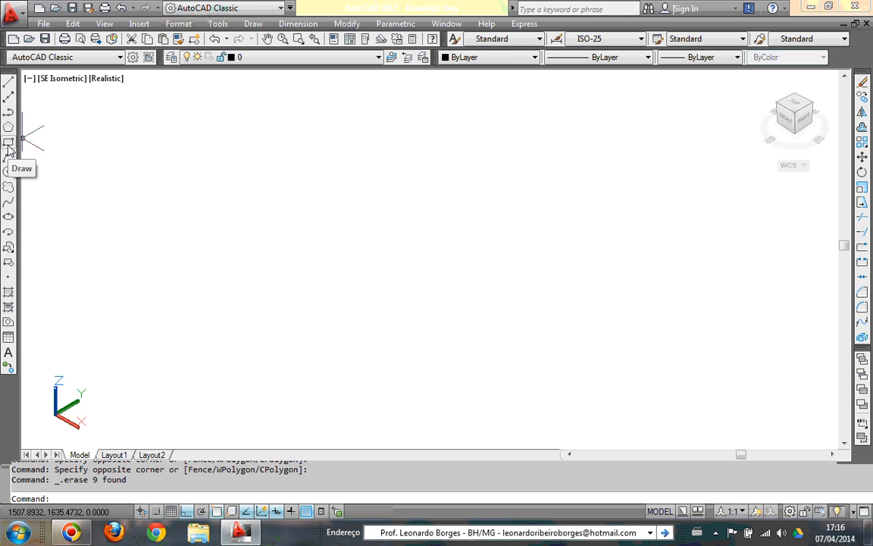
# Step: Draw a 10 by 10 square with the Rectangle command in the empty drawing area
pyautogui.click(8, 142)
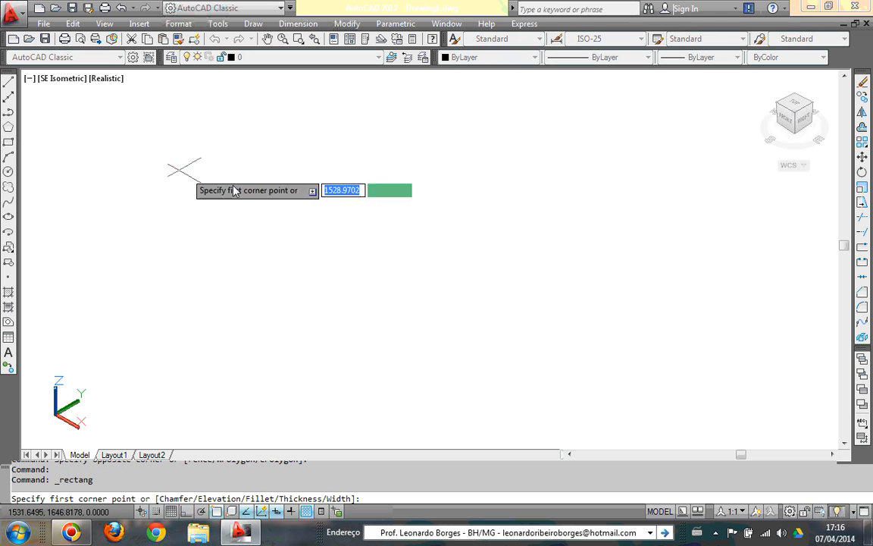
pyautogui.click(304, 201)
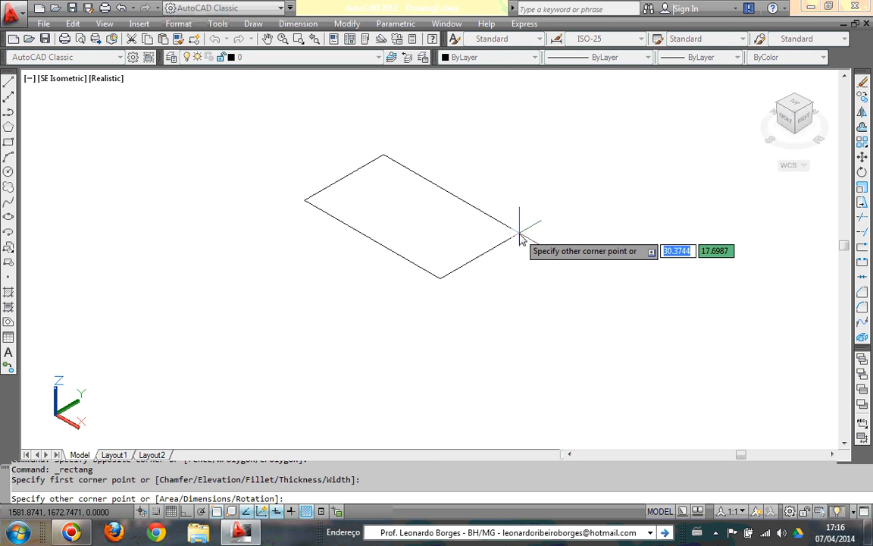
pyautogui.write('1')
pyautogui.press('Tab')
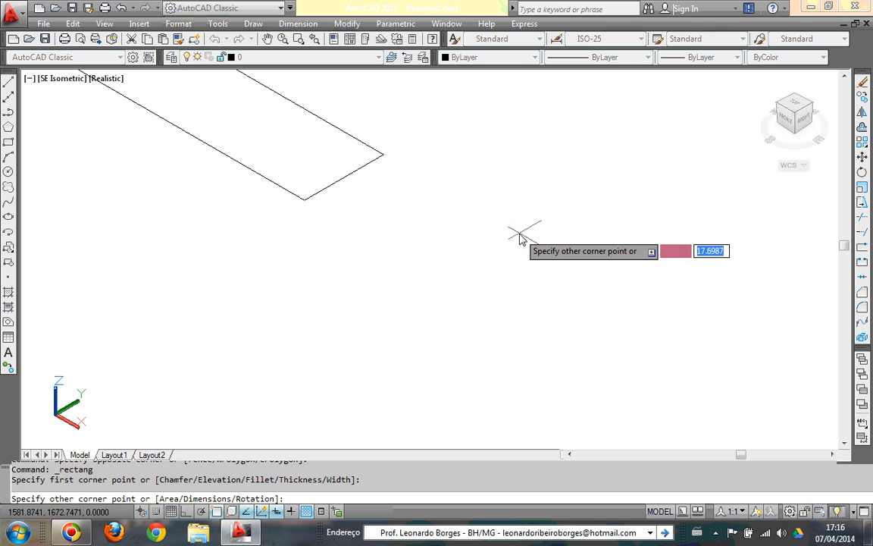
pyautogui.press('Return')
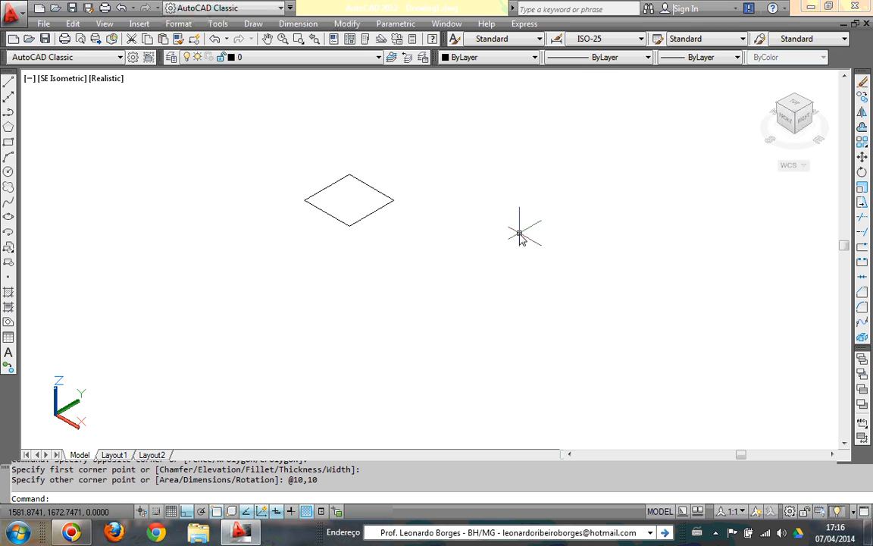
# Step: Extrude the square upward to a height of 20 units
pyautogui.write('ext')
pyautogui.press('Return')
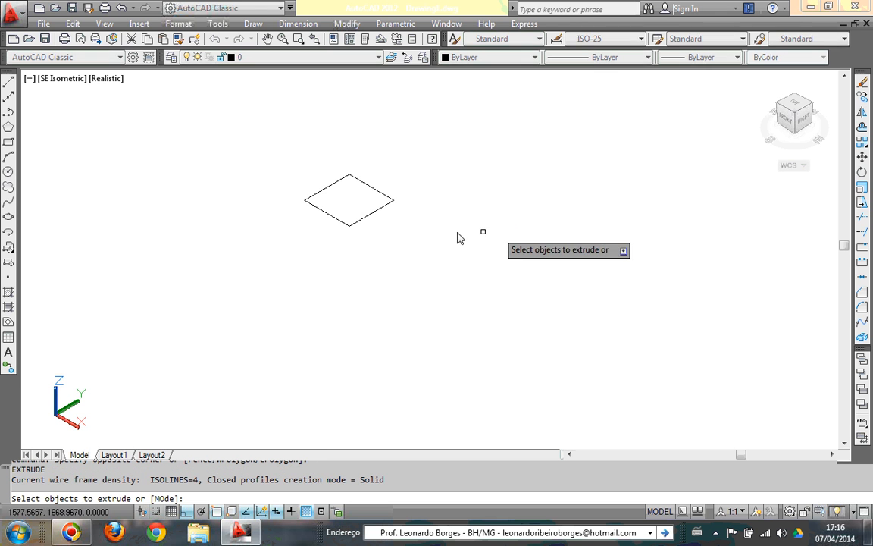
pyautogui.click(373, 213)
pyautogui.click(375, 218)
pyautogui.press('Return')
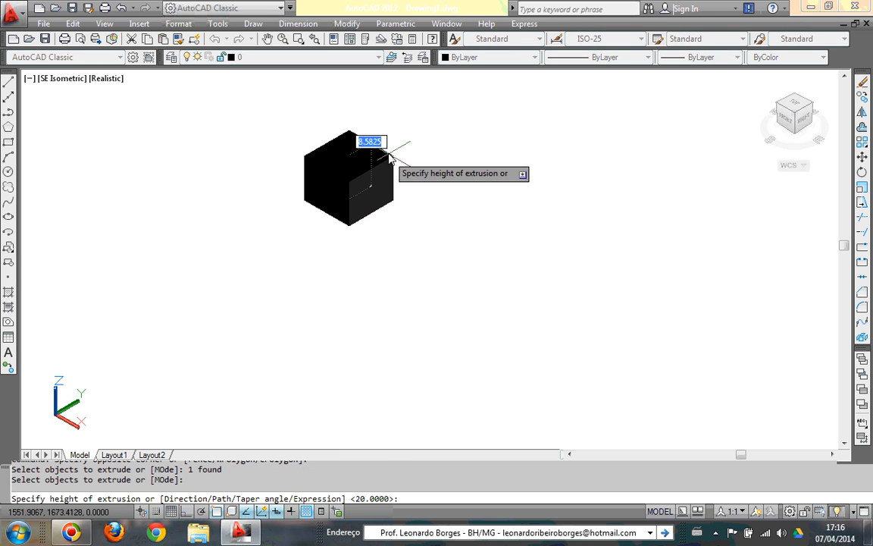
pyautogui.moveTo(400, 132); pyautogui.dragTo(453, 254, button='middle')
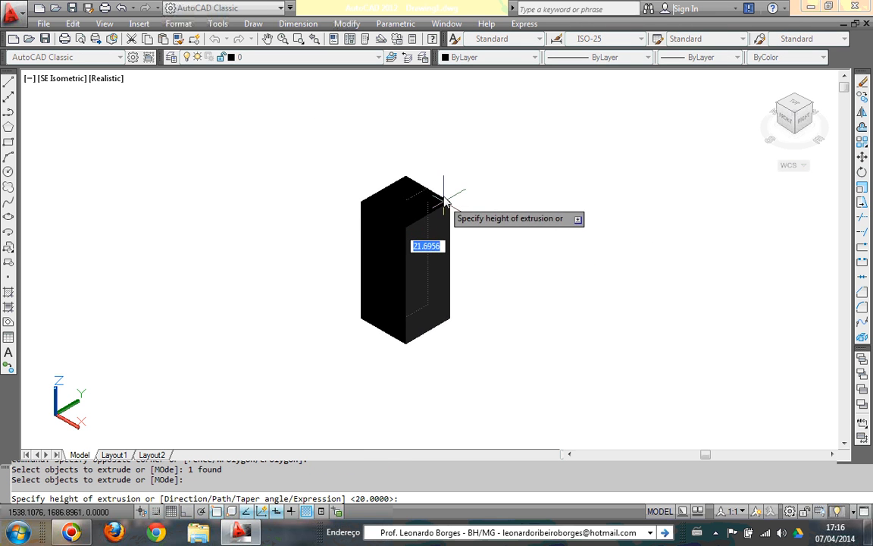
pyautogui.write('20')
pyautogui.press('Return')
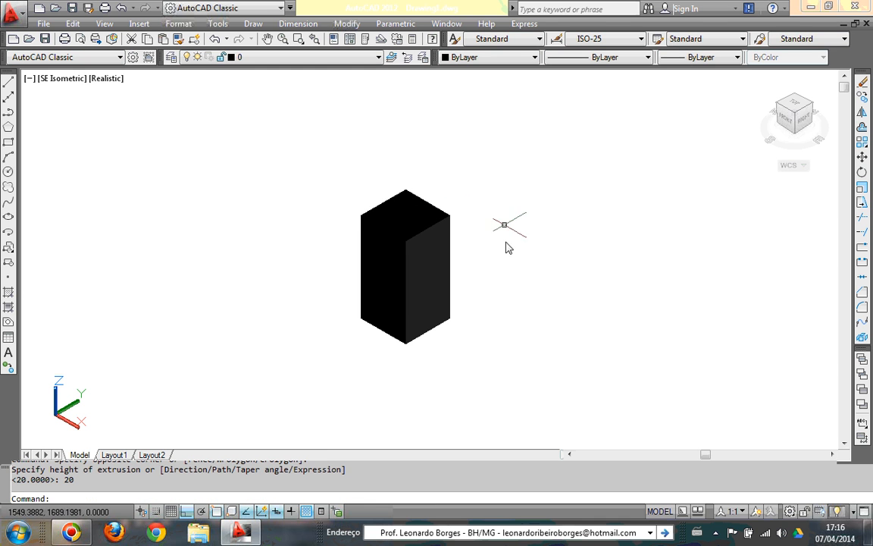
# Step: Set the square prism's color to Yellow and clear the selection
pyautogui.click(424, 288)
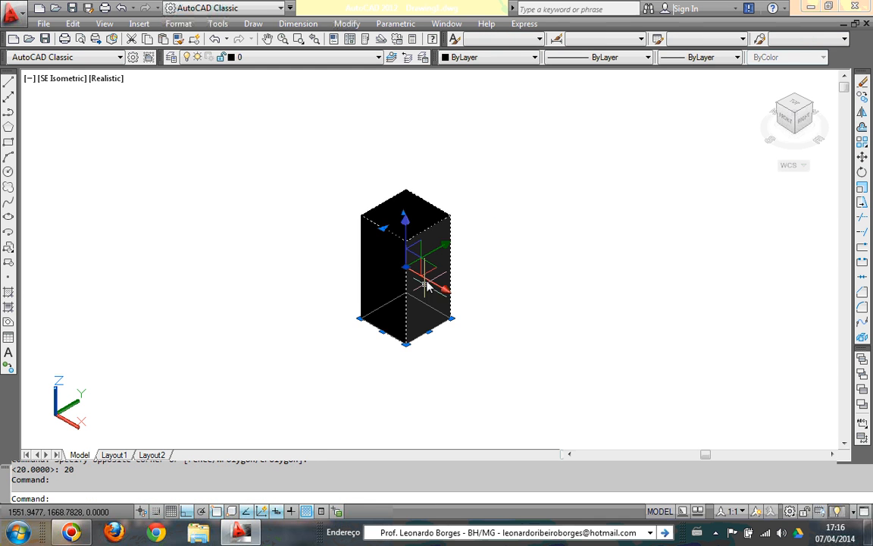
pyautogui.click(531, 59)
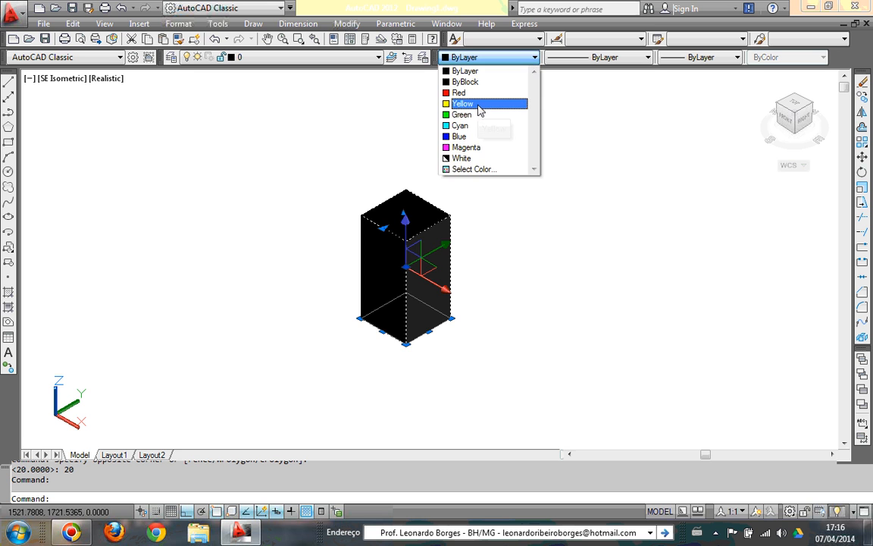
pyautogui.click(487, 105)
pyautogui.press('Escape')
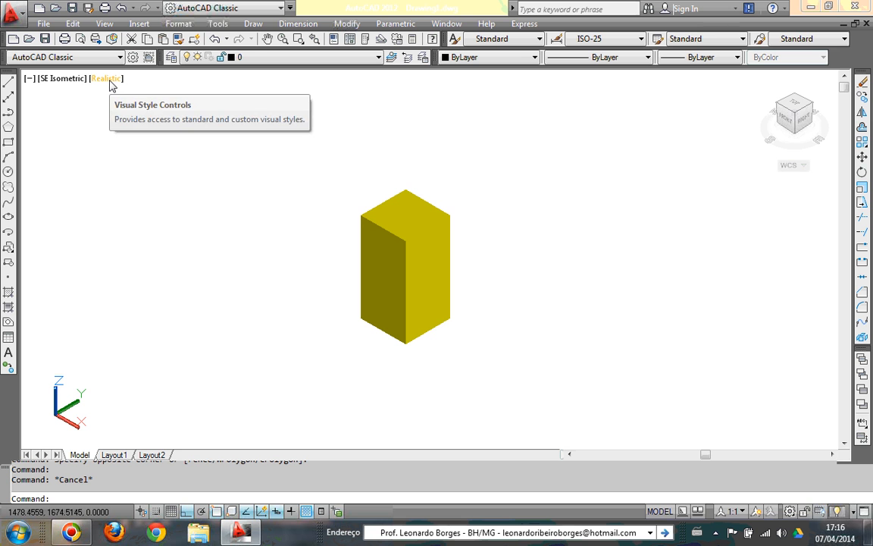
# Step: Draw a circle with a radius of 5 beside the yellow prism, on the side away from the viewing cube
pyautogui.click(9, 173)
pyautogui.click(150, 196)
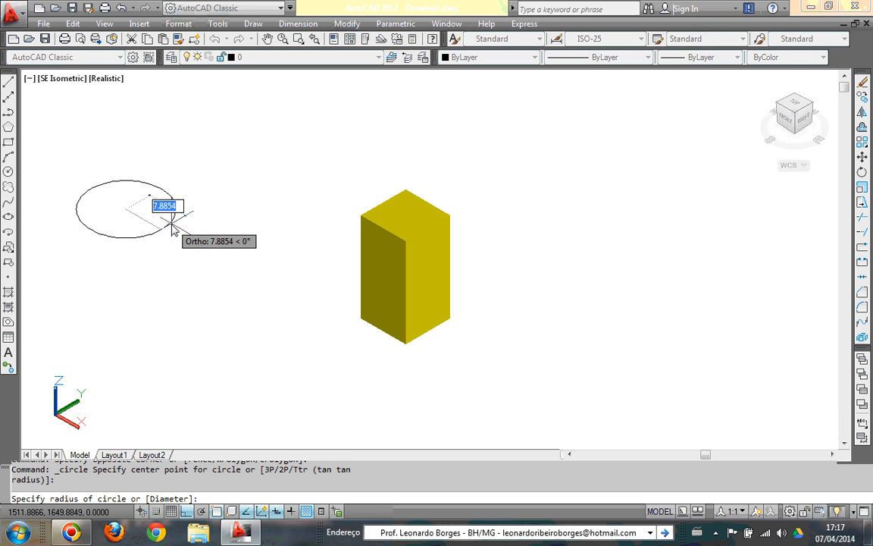
pyautogui.write('5')
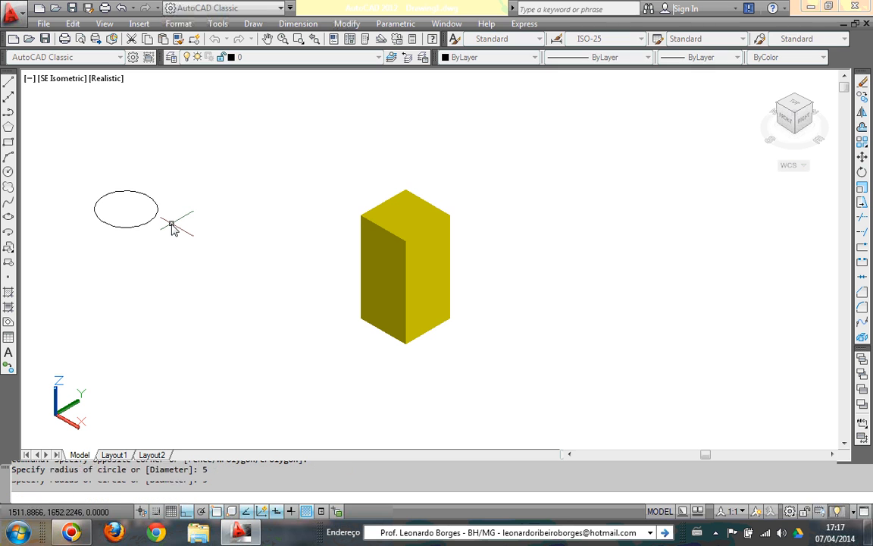
pyautogui.press('Return')
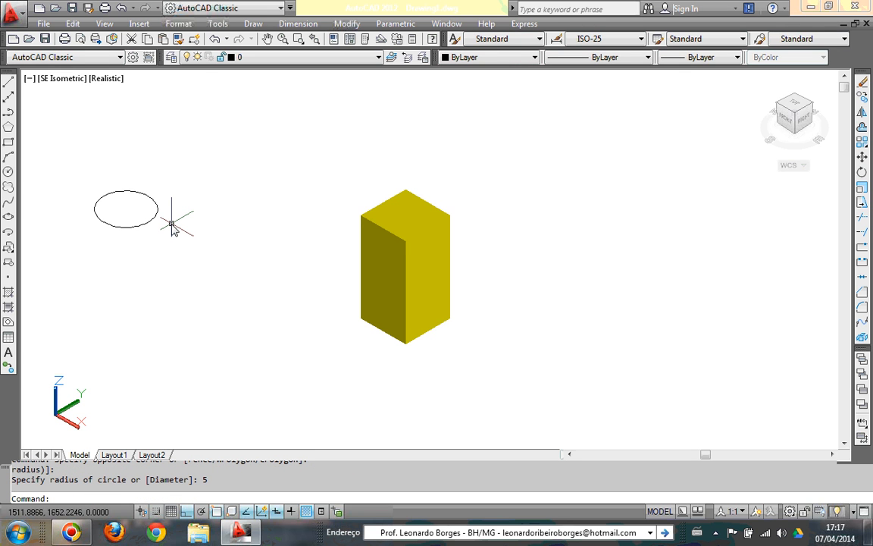
# Step: Extrude the circle 20 units downward into a cylinder
pyautogui.write('ext')
pyautogui.press('Return')
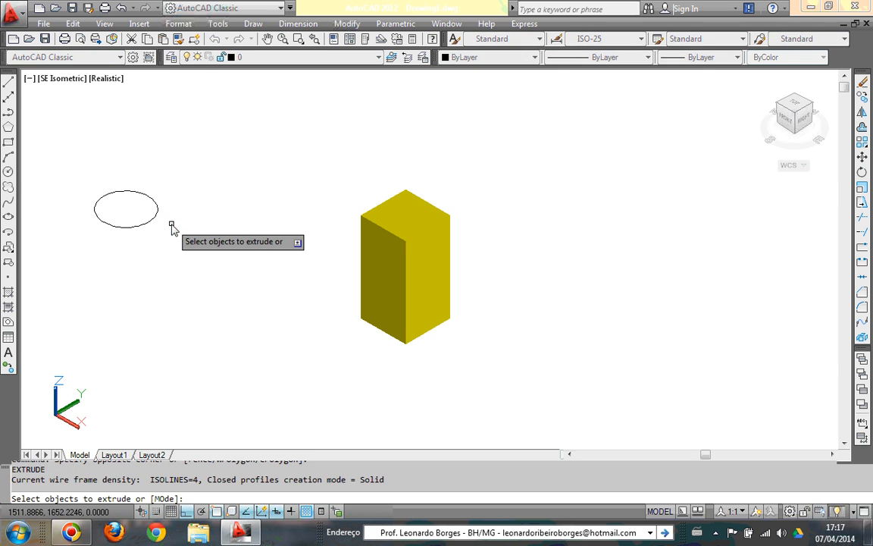
pyautogui.click(148, 226)
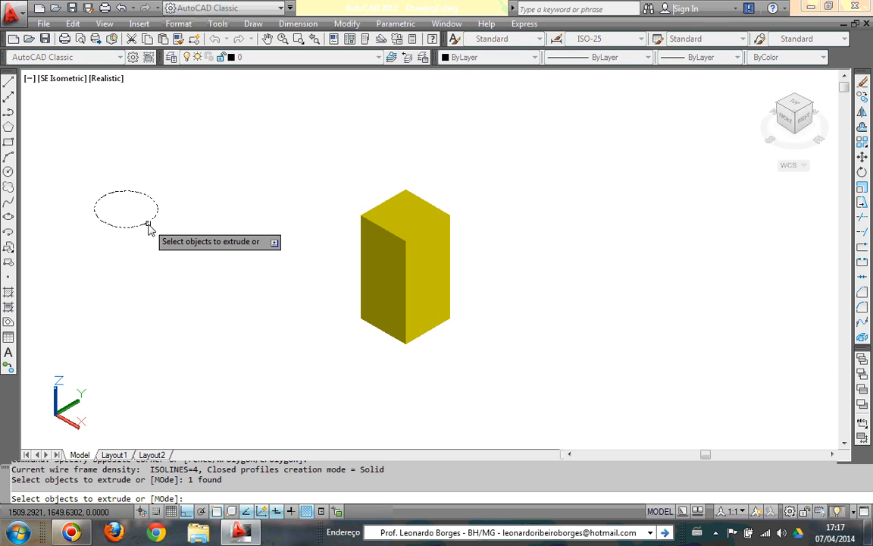
pyautogui.press('Return')
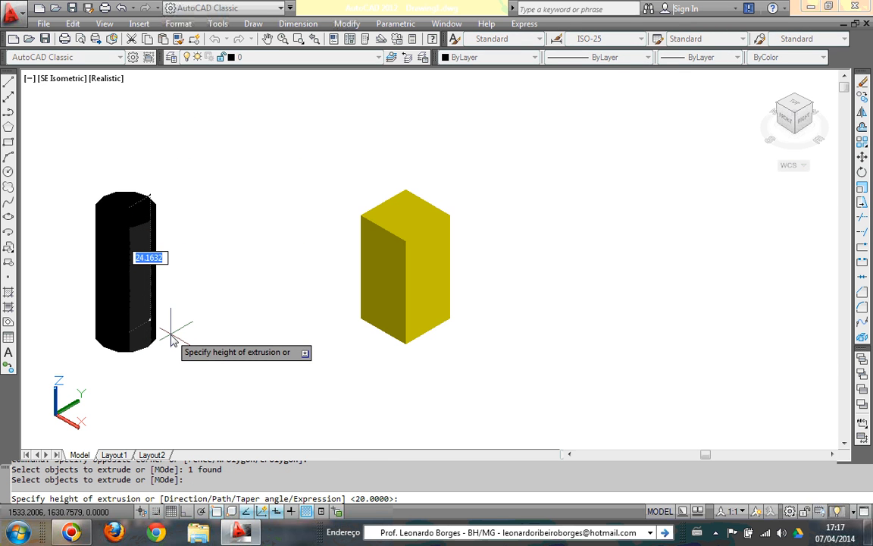
pyautogui.write('20')
pyautogui.press('Return')
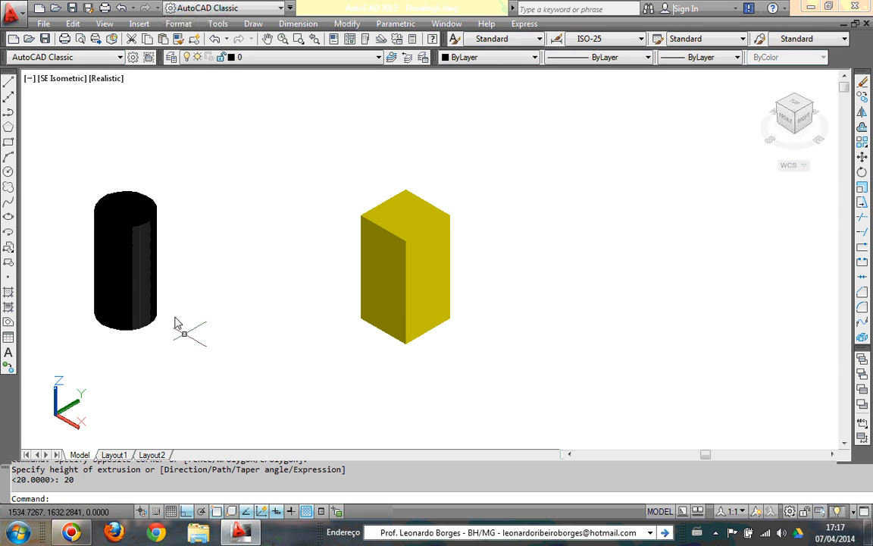
# Step: Set the cylinder's color to Green and clear the selection
pyautogui.click(120, 238)
pyautogui.click(492, 57)
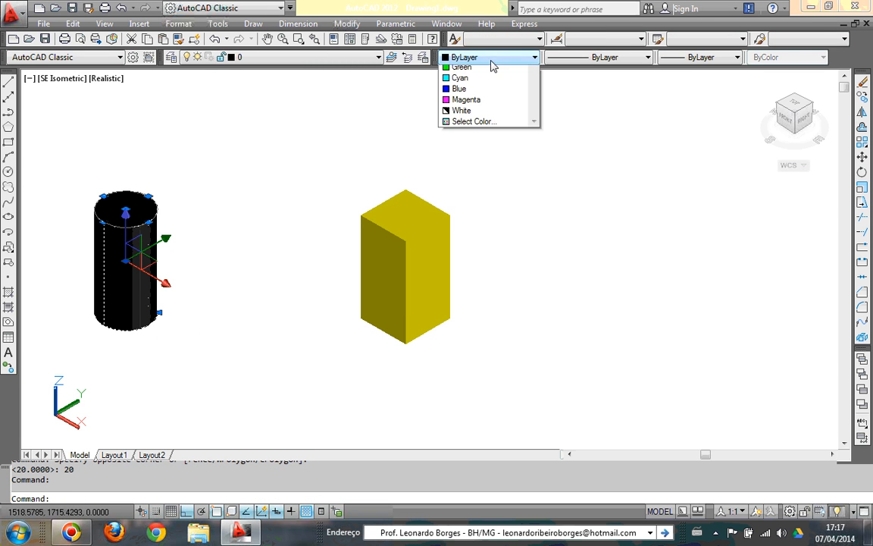
pyautogui.click(466, 114)
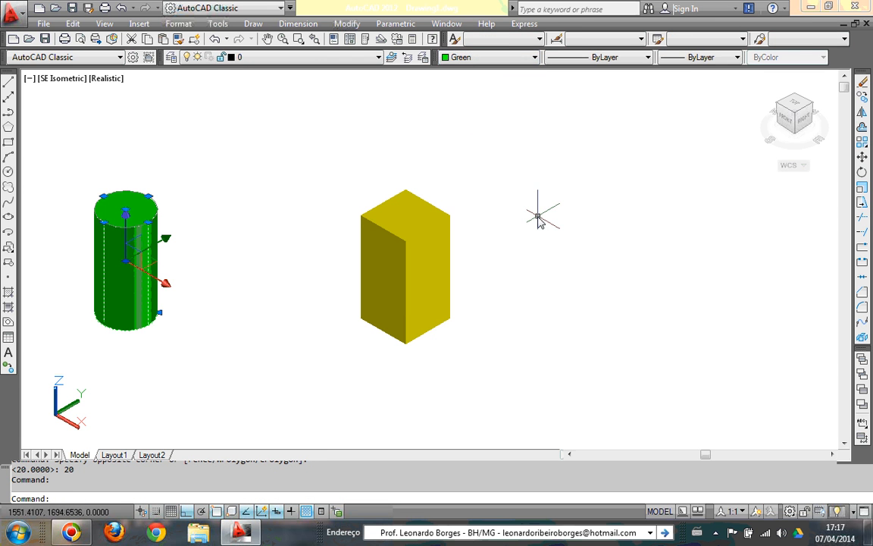
pyautogui.press('Escape')
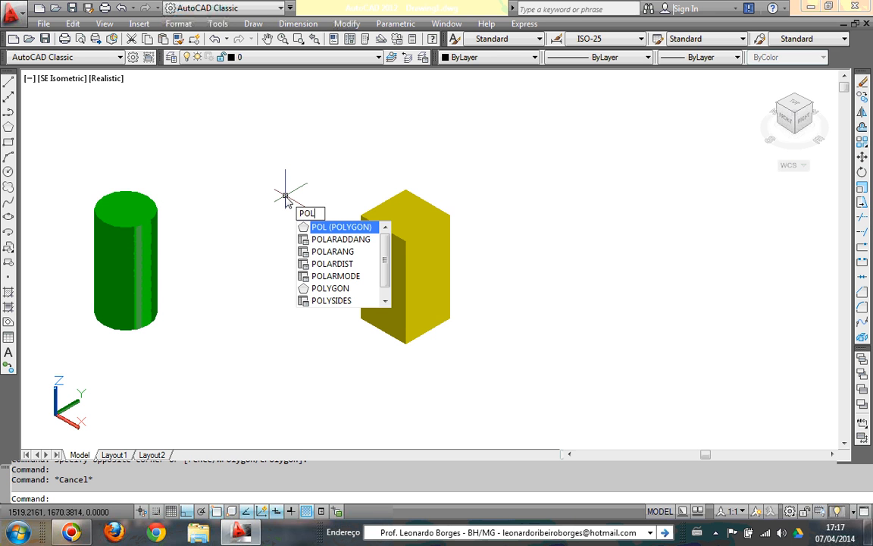
# Step: Draw a six-sided polygon inscribed in a circle of radius 5 on the other side of the yellow prism
pyautogui.press('Return')
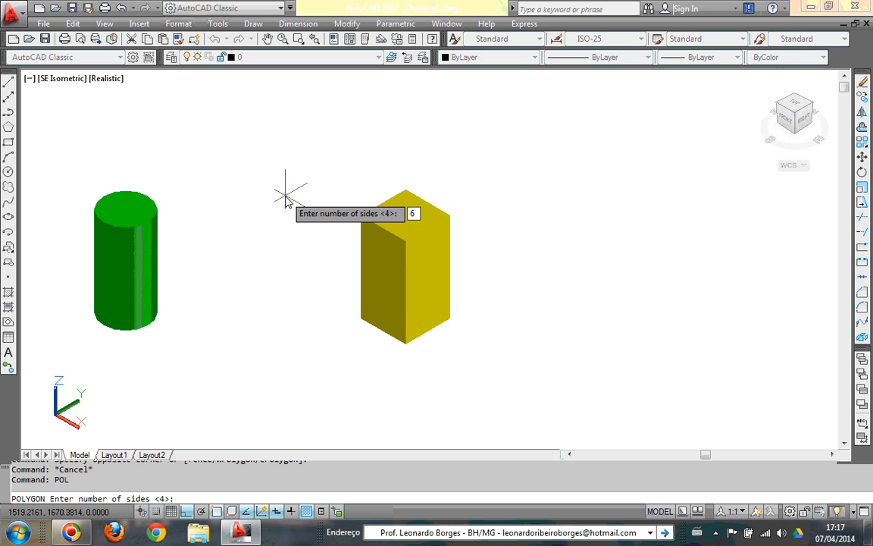
pyautogui.press('Return')
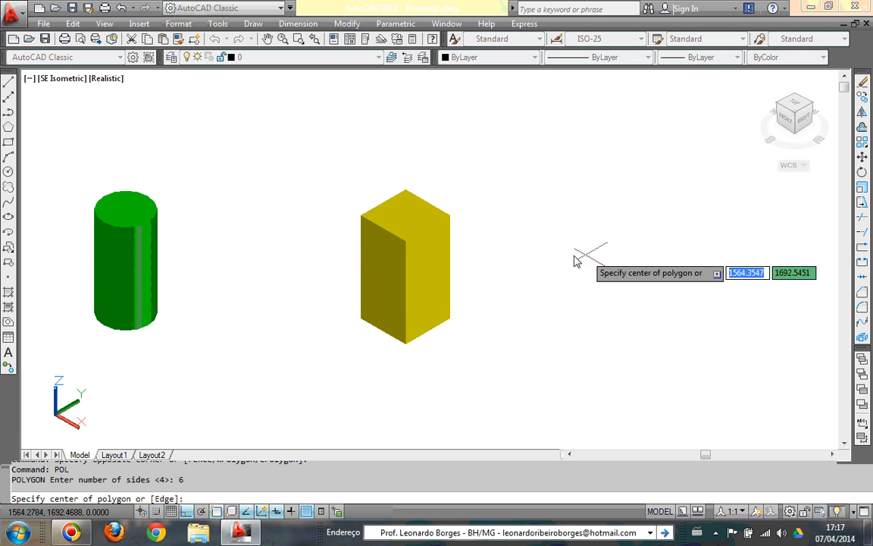
pyautogui.click(530, 310)
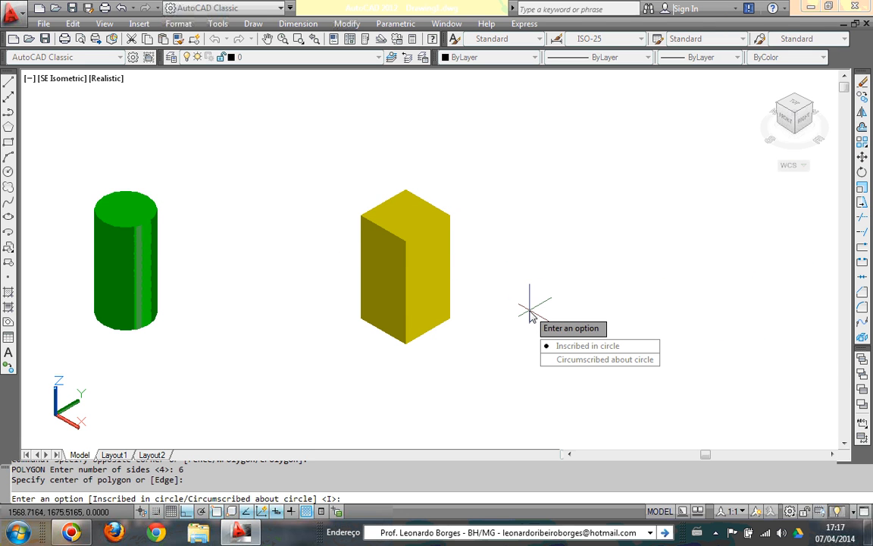
pyautogui.click(584, 347)
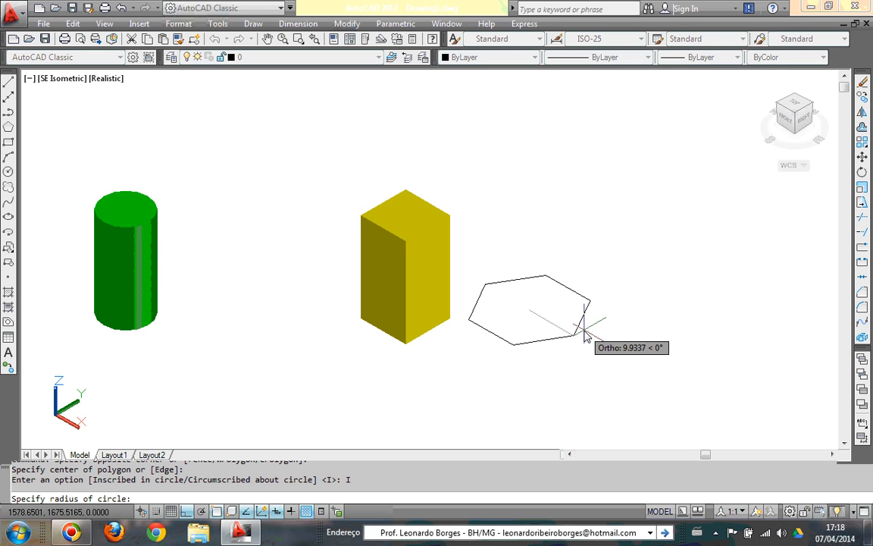
pyautogui.write('5')
pyautogui.press('Return')
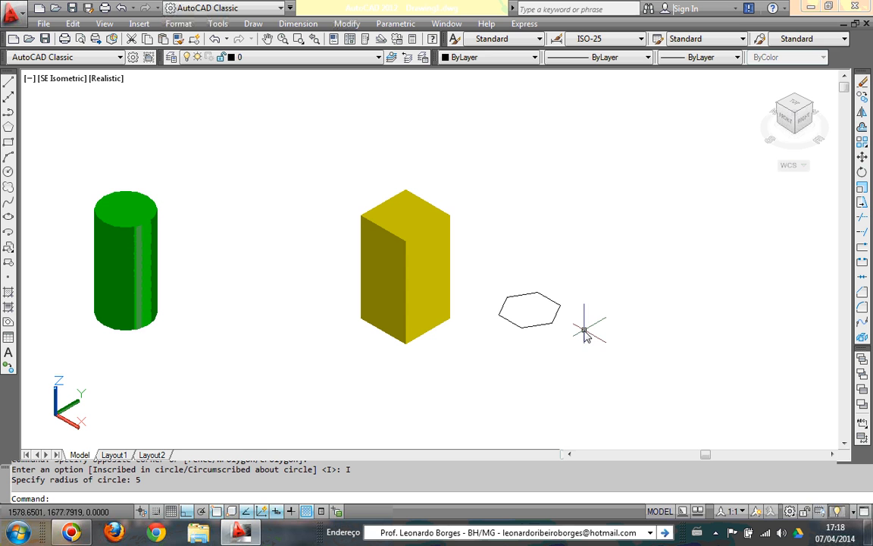
# Step: Set the hexagon's color to Cyan and extrude it upward 20 units
pyautogui.click(557, 322)
pyautogui.click(494, 57)
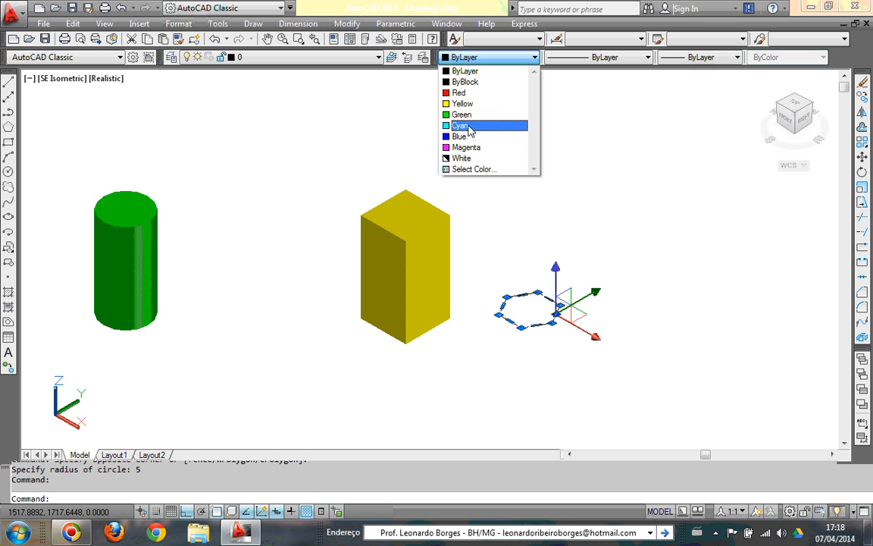
pyautogui.click(470, 127)
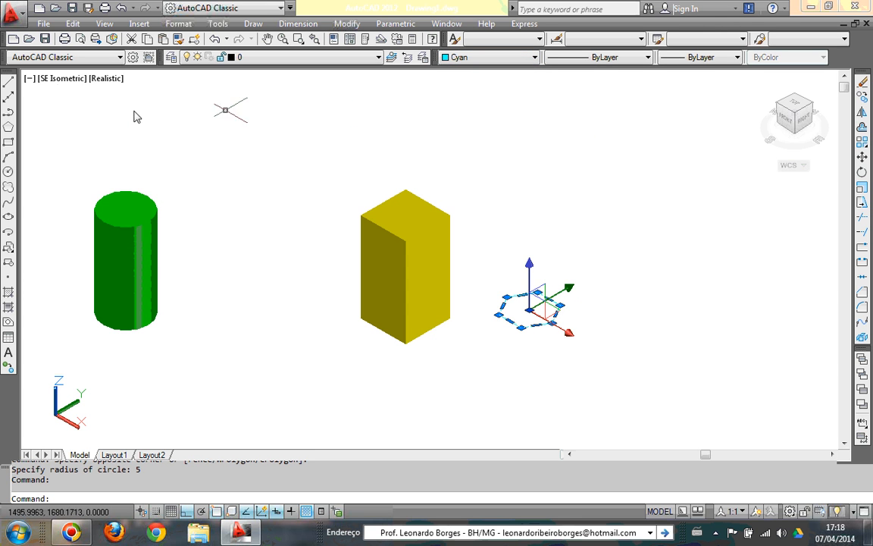
pyautogui.write('ex')
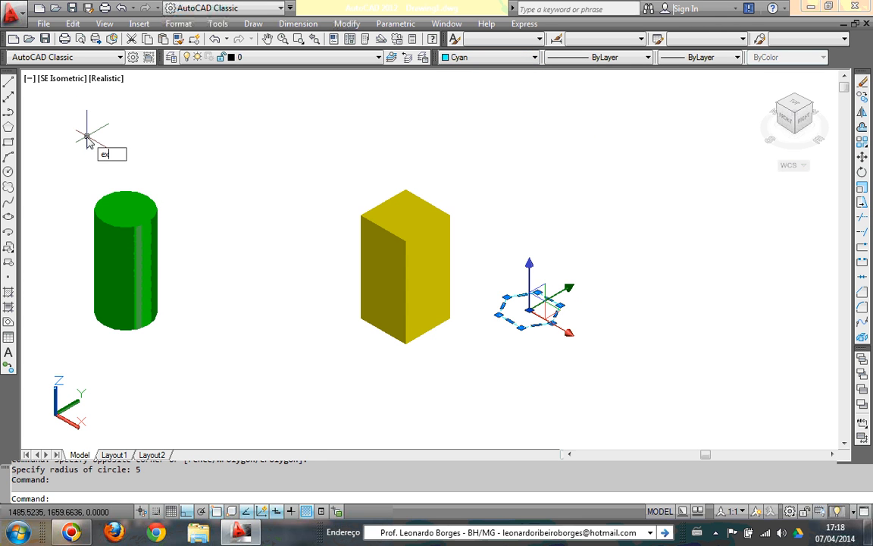
pyautogui.write('t')
pyautogui.press('Return')
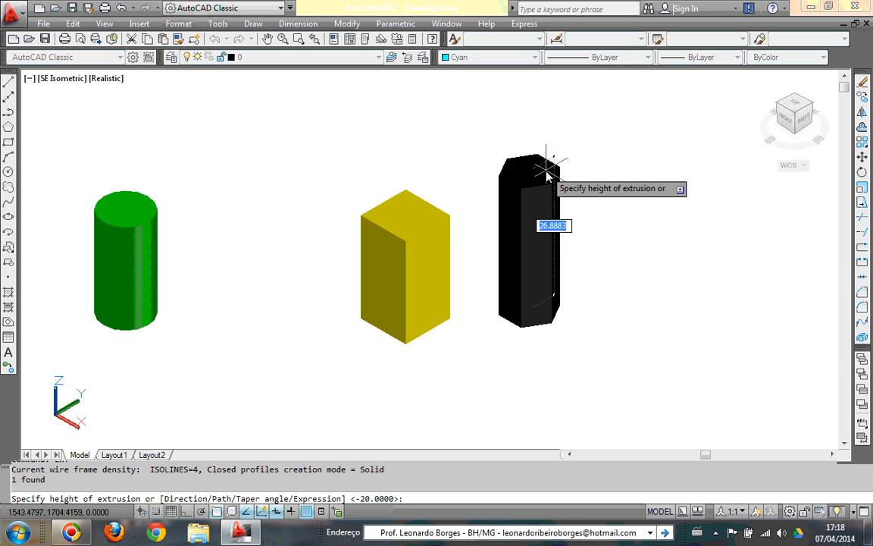
pyautogui.write('20')
pyautogui.press('Return')
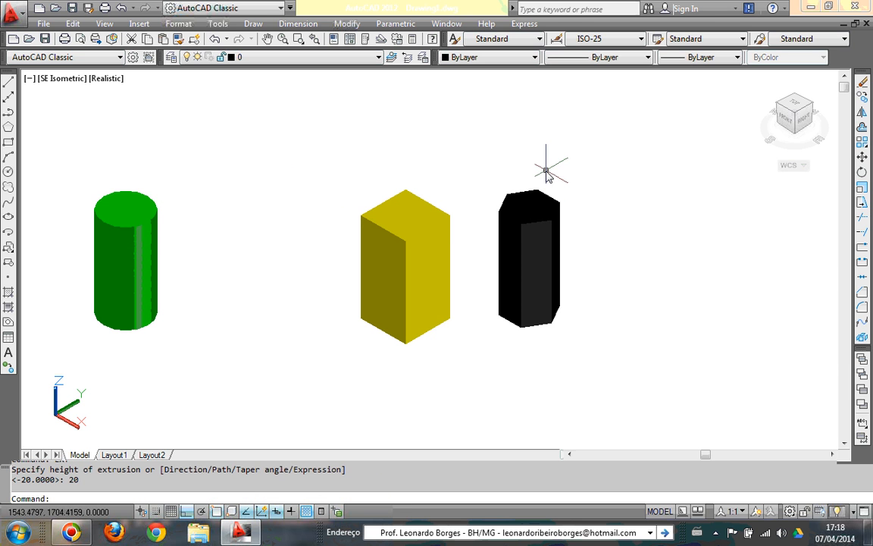
# Step: Set the hexagonal prism's color to Blue and orbit around to view all three solids from behind
pyautogui.click(538, 249)
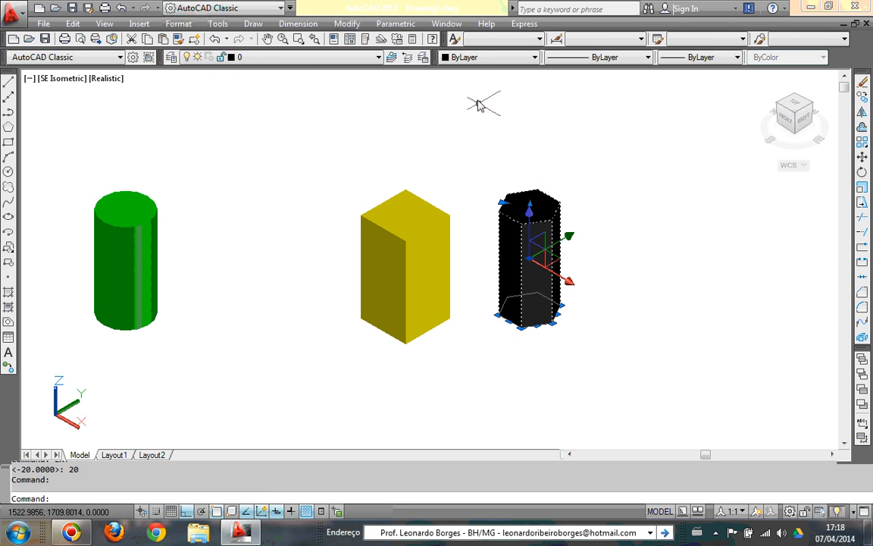
pyautogui.click(483, 60)
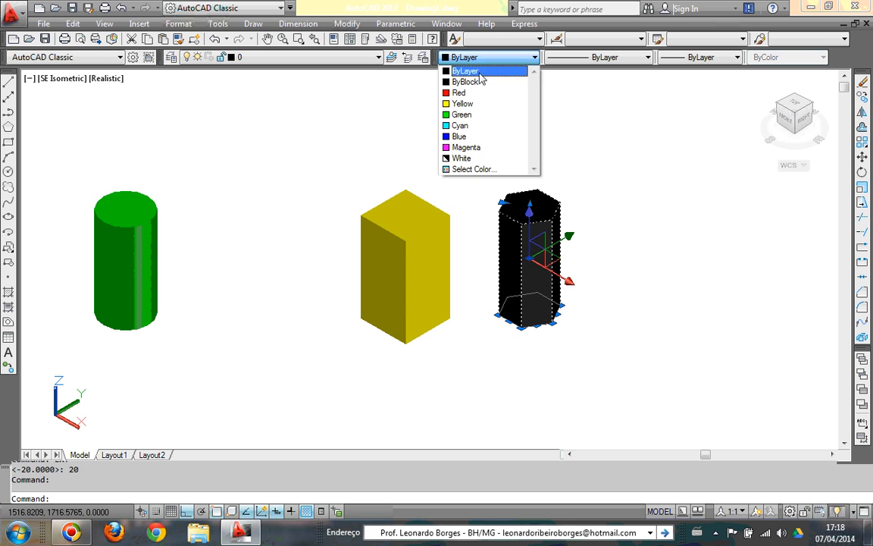
pyautogui.click(469, 137)
pyautogui.press('Escape')
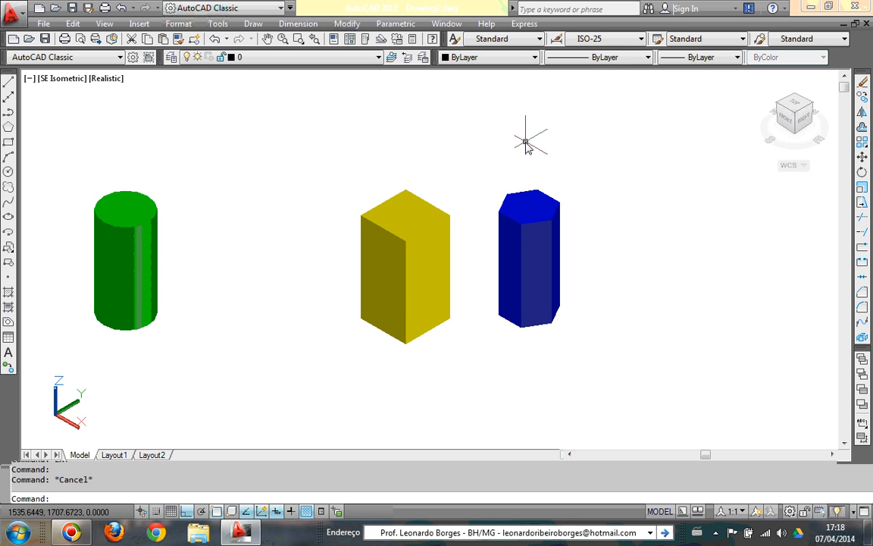
pyautogui.keyDown('shift'); pyautogui.moveTo(627, 263); pyautogui.dragTo(364, 256, button='middle'); pyautogui.keyUp('shift')
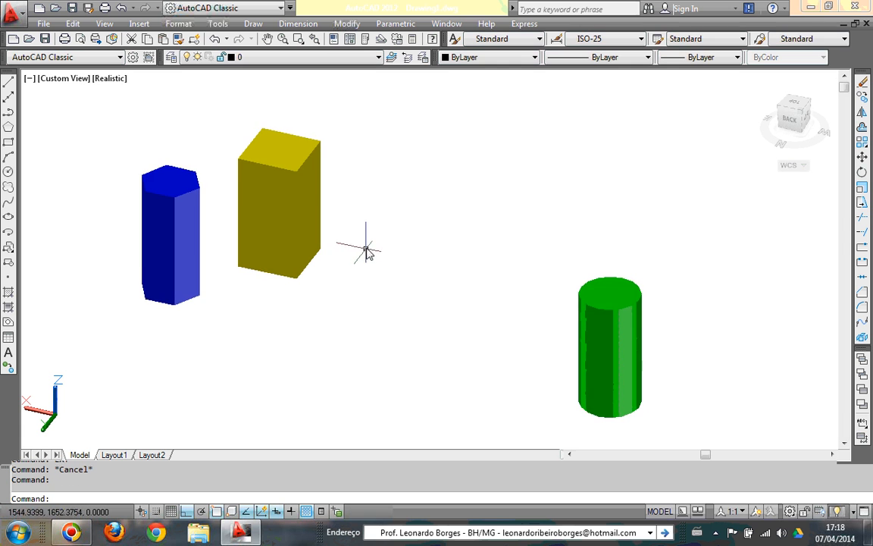
# Step: Move the green cylinder by its top center toward the blue and yellow prisms with Ortho off, and check its placement from another side
pyautogui.click(532, 302)
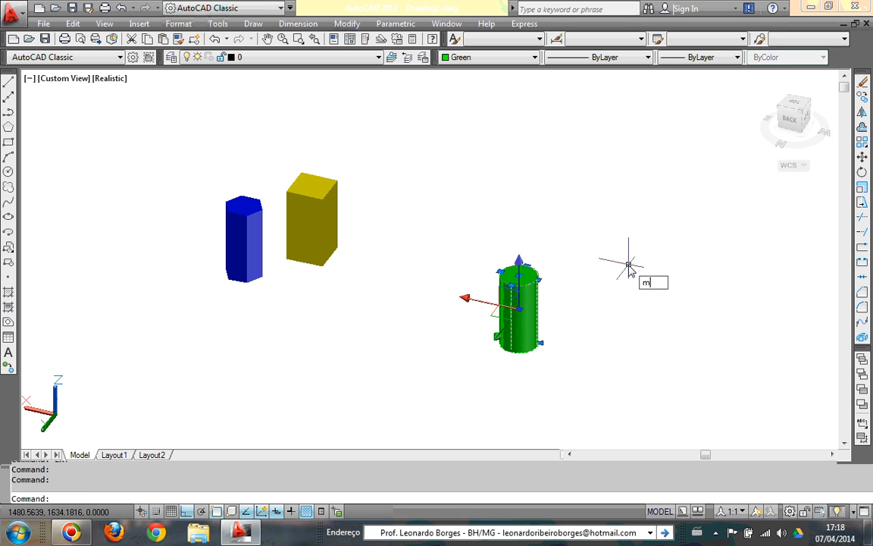
pyautogui.press('Return')
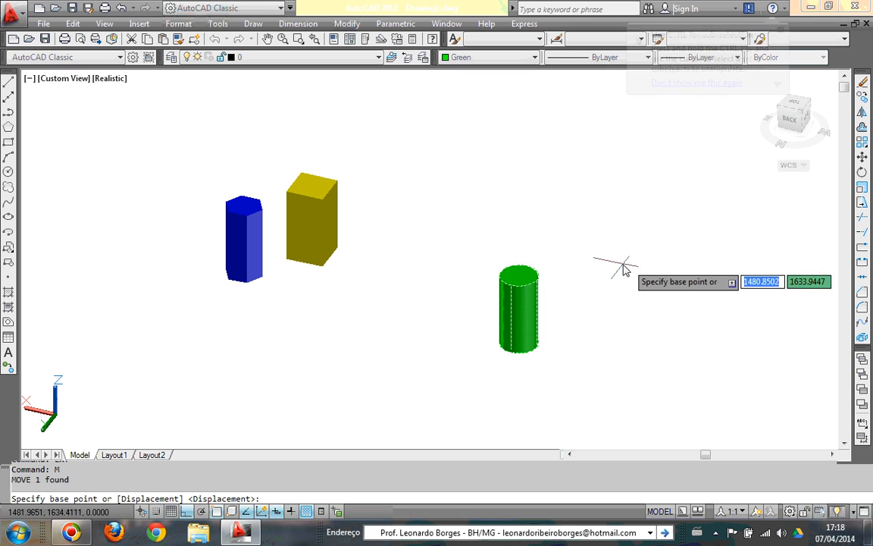
pyautogui.click(520, 280)
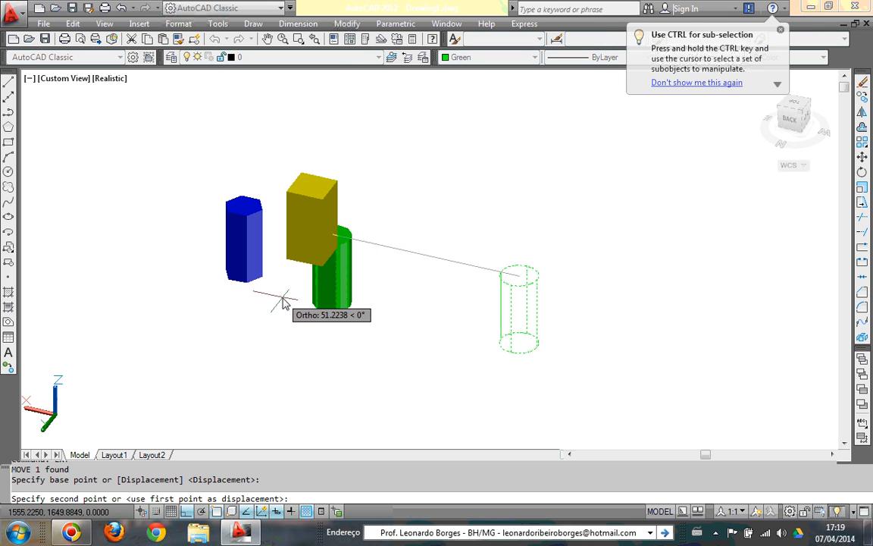
pyautogui.press('F8')
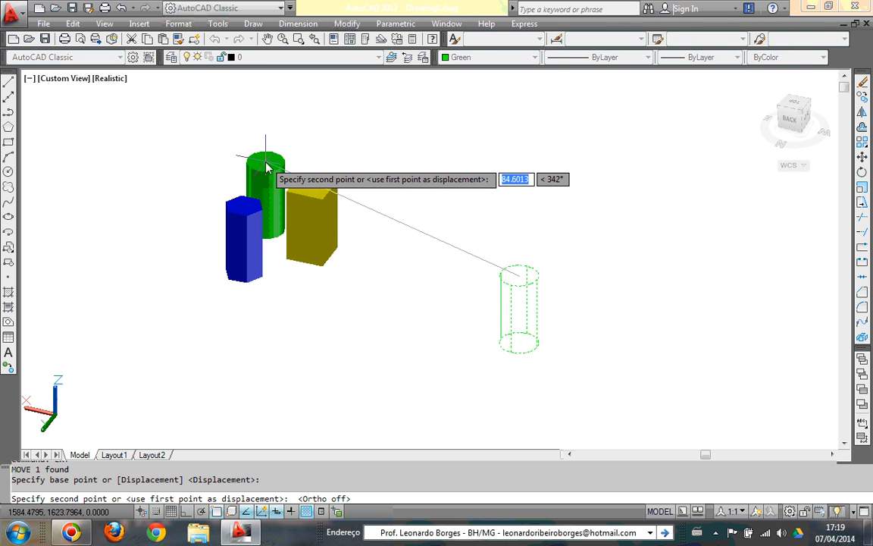
pyautogui.click(266, 167)
pyautogui.moveTo(289, 305)
pyautogui.keyDown('shift'); pyautogui.mouseDown(button='middle')
pyautogui.moveTo(330, 309)
pyautogui.moveTo(375, 286)
pyautogui.moveTo(444, 306)
pyautogui.moveTo(425, 309)
pyautogui.moveTo(389, 381)
pyautogui.moveTo(363, 348)
pyautogui.moveTo(347, 271)
pyautogui.moveTo(493, 274)
pyautogui.moveTo(482, 260)
pyautogui.moveTo(485, 302)
pyautogui.moveTo(430, 296)
pyautogui.mouseUp(button='middle'); pyautogui.keyUp('shift')
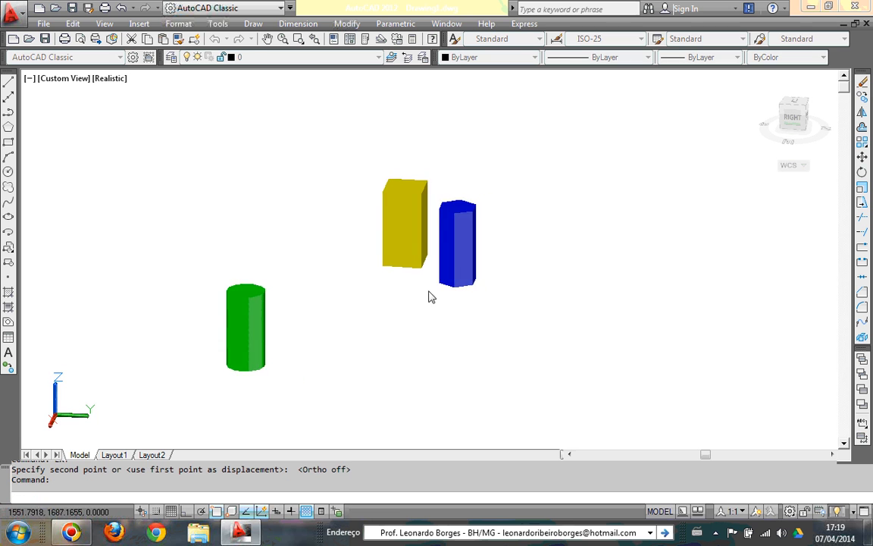
pyautogui.scroll(-2, 356, 292)
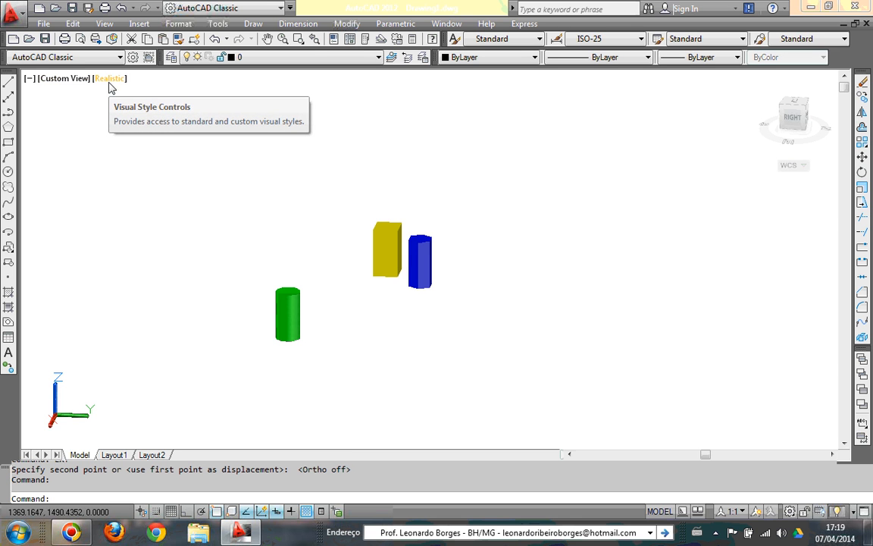
# Step: Switch the viewport to the Top view and the 2D Wireframe visual style
pyautogui.click(72, 85)
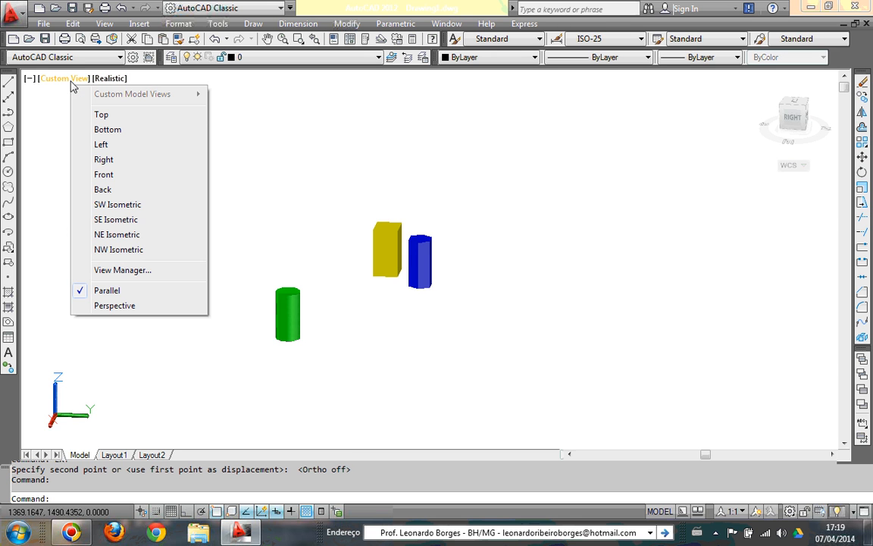
pyautogui.click(103, 115)
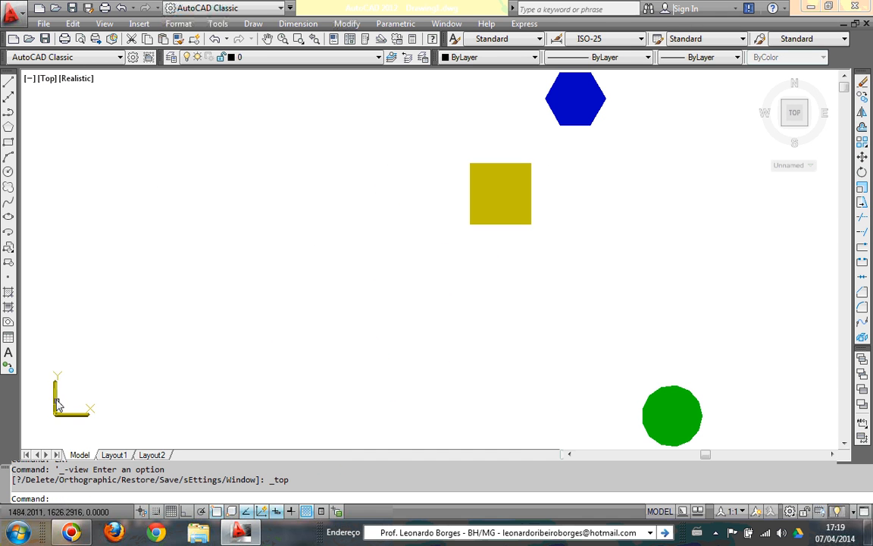
pyautogui.click(75, 83)
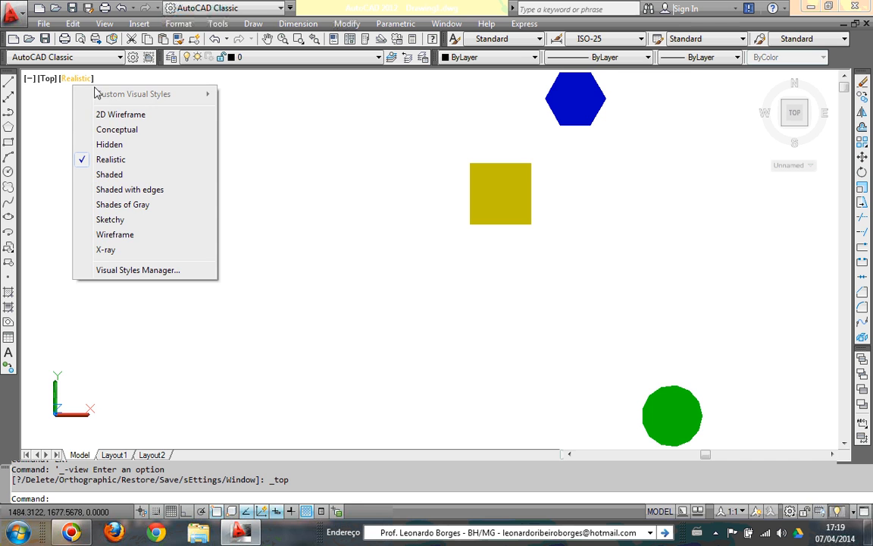
pyautogui.click(129, 119)
pyautogui.scroll(-2, 351, 198)
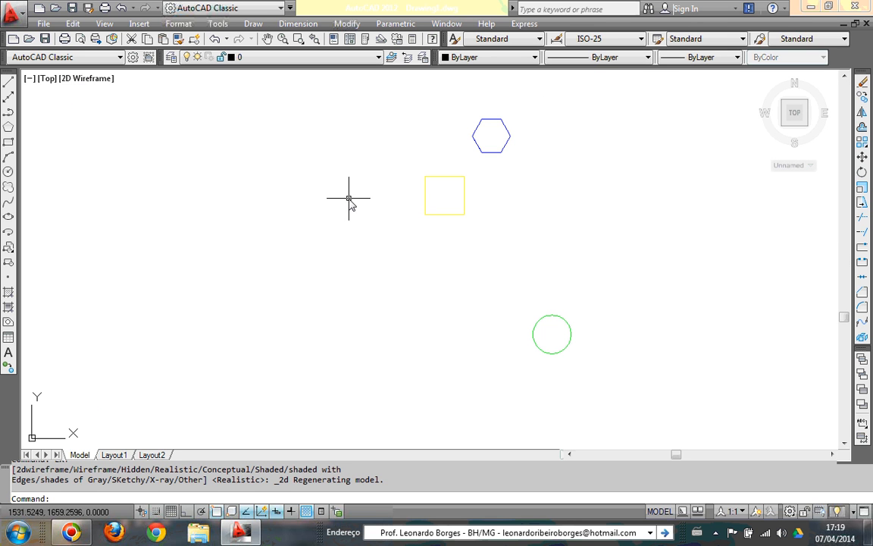
# Step: Set the color of all three solids to ByLayer and clear the selection
pyautogui.click(375, 96)
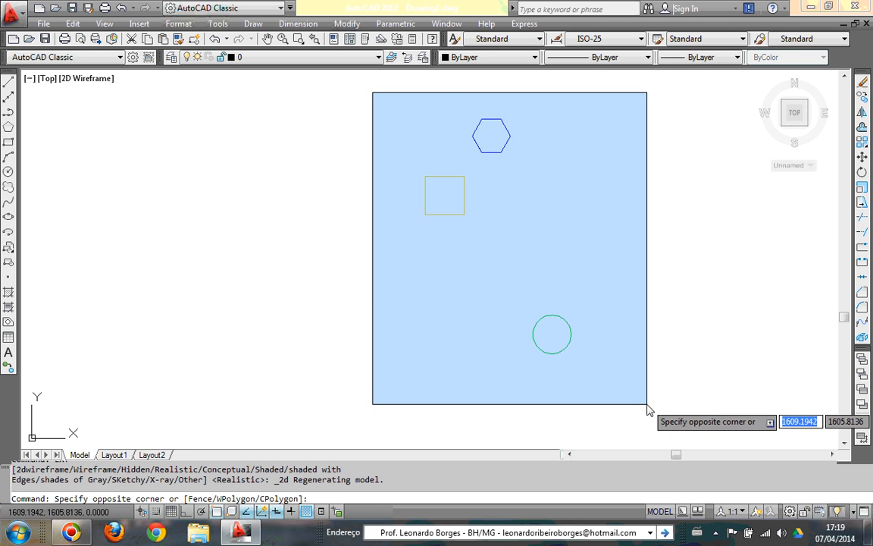
pyautogui.click(646, 402)
pyautogui.click(534, 57)
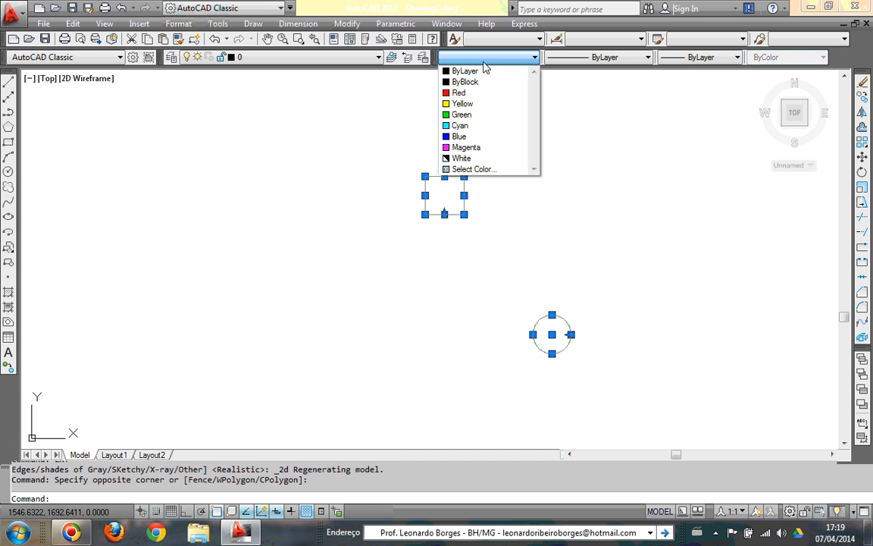
pyautogui.click(531, 70)
pyautogui.press('Escape')
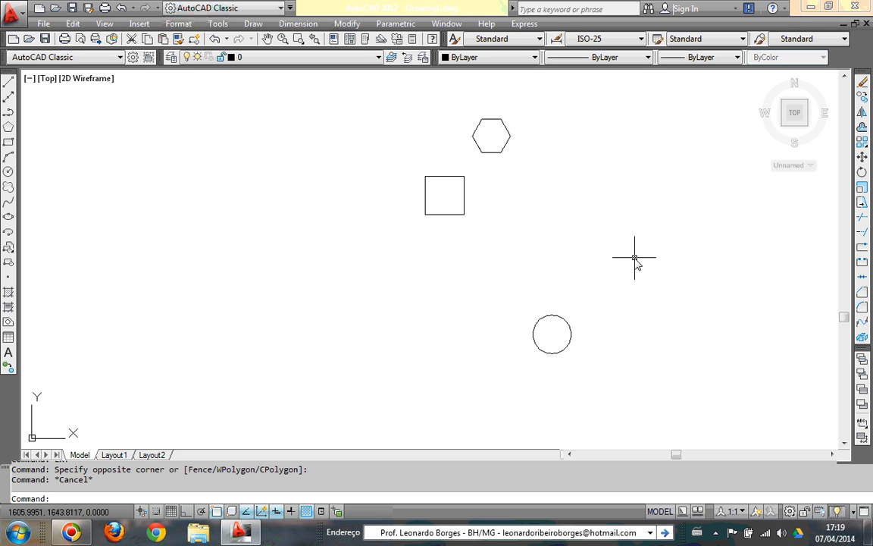
# Step: Orbit the three solids to an angled front view and apply the Realistic visual style
pyautogui.keyDown('shift'); pyautogui.moveTo(665, 267); pyautogui.dragTo(621, 142, button='middle'); pyautogui.keyUp('shift')
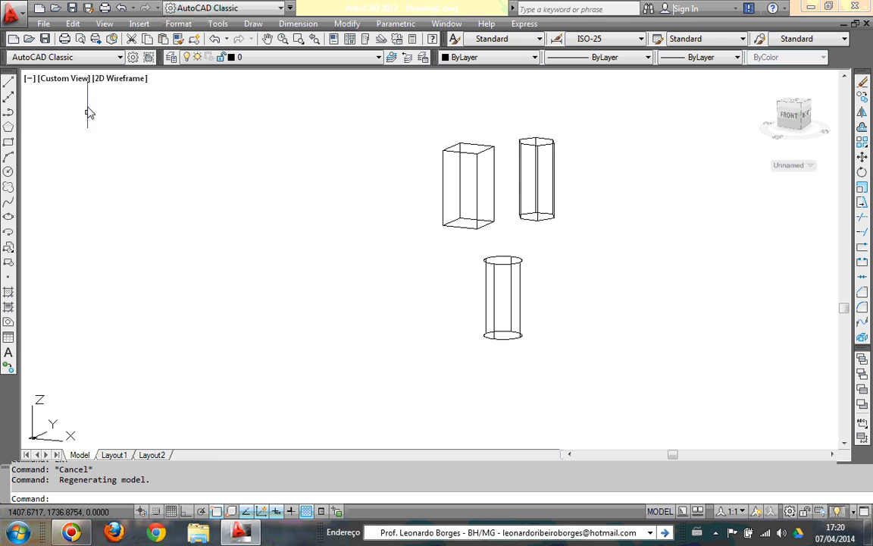
pyautogui.click(131, 80)
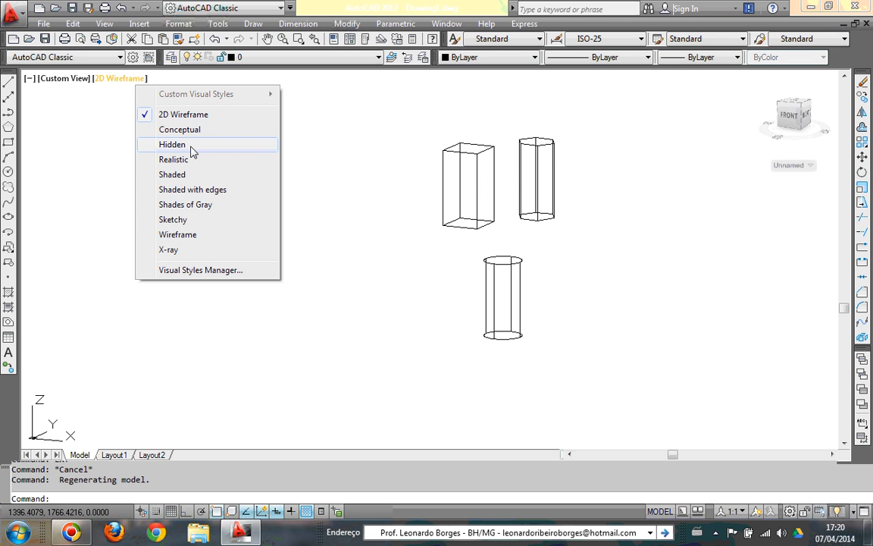
pyautogui.click(174, 160)
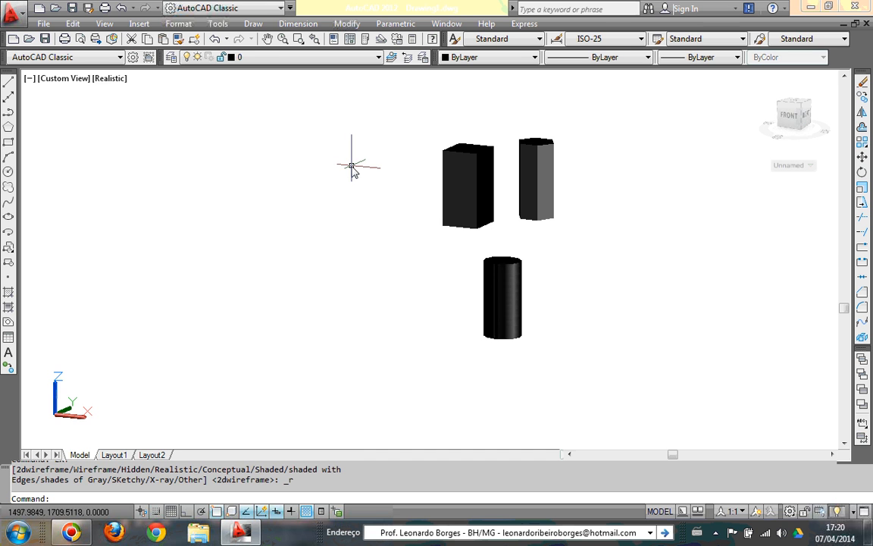
# Step: Undo the last visual style, view and ByLayer color changes on the three solids
pyautogui.hotkey('ctrl', 'z')
pyautogui.hotkey('ctrl', 'z')
pyautogui.hotkey('ctrl', 'z')
pyautogui.hotkey('ctrl', 'z')
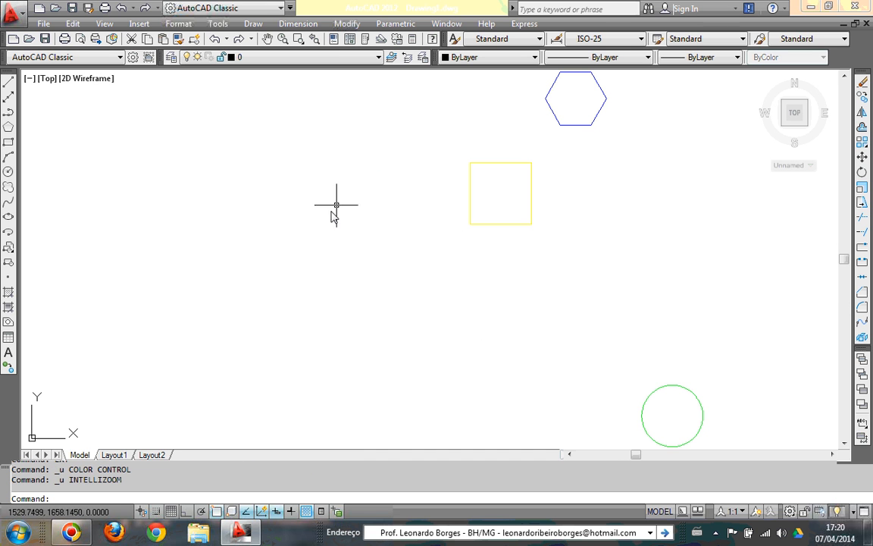
# Step: Apply the Realistic visual style and move the green cylinder by its center to just east of the yellow prism, below the hexagonal one
pyautogui.click(83, 79)
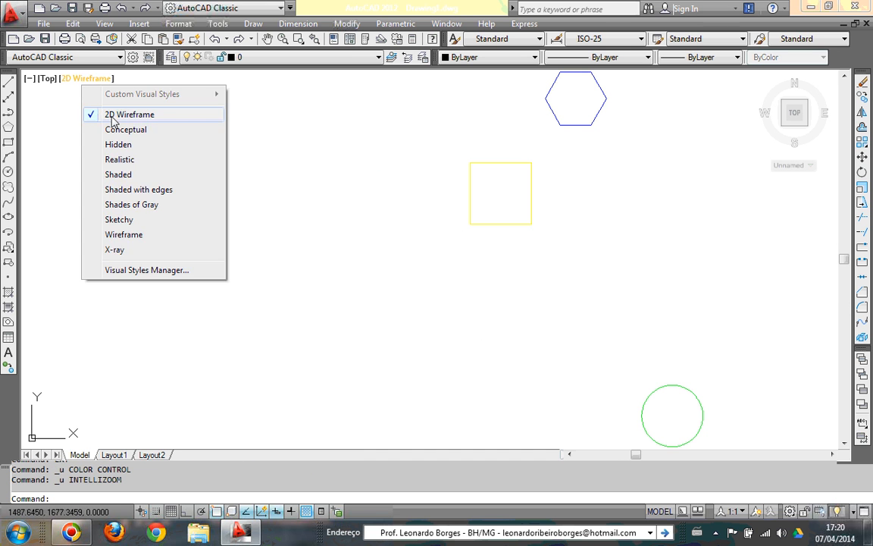
pyautogui.click(121, 159)
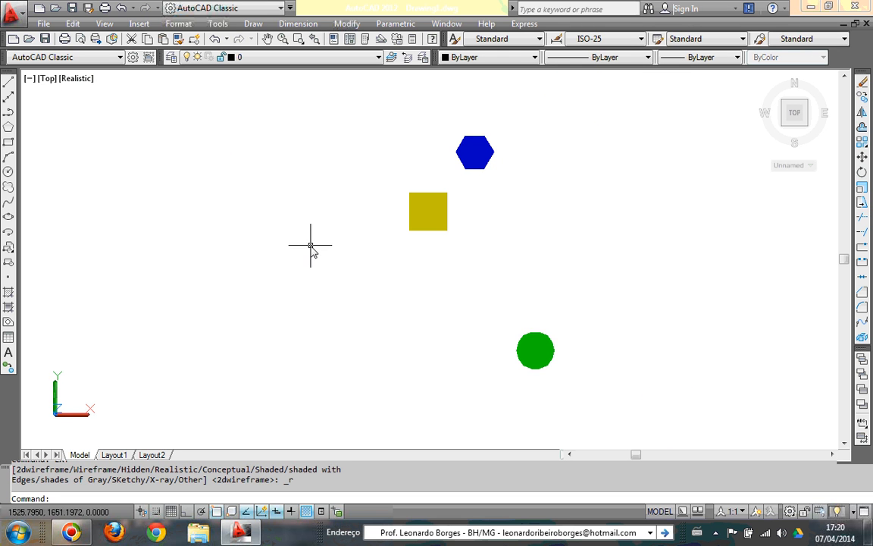
pyautogui.click(528, 338)
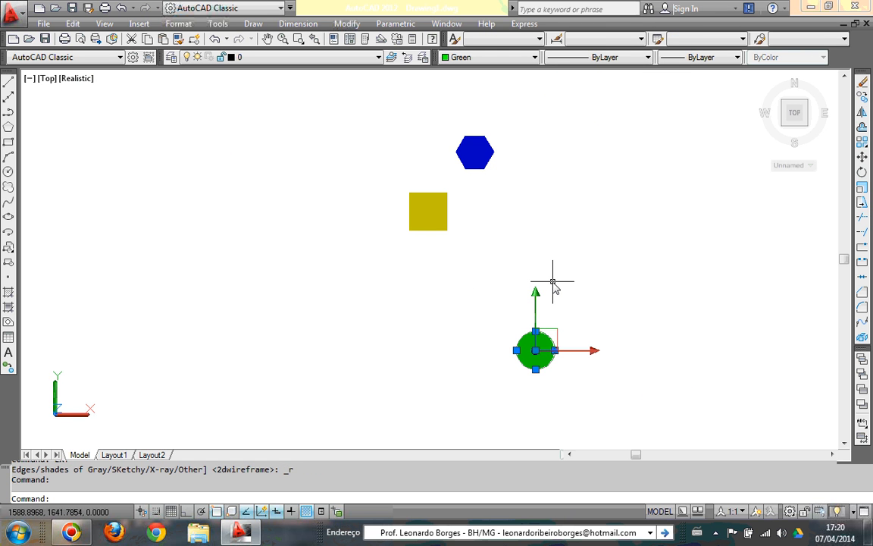
pyautogui.write('m')
pyautogui.press('Return')
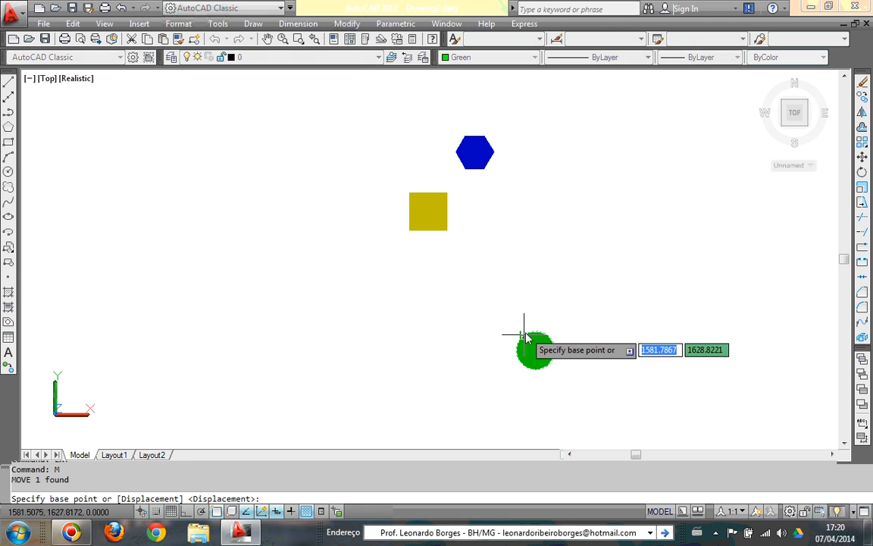
pyautogui.click(536, 351)
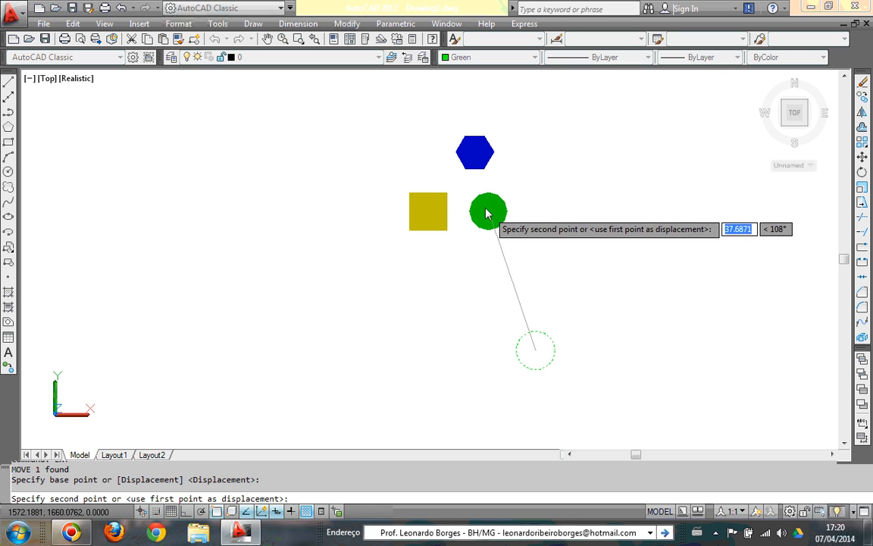
pyautogui.click(492, 208)
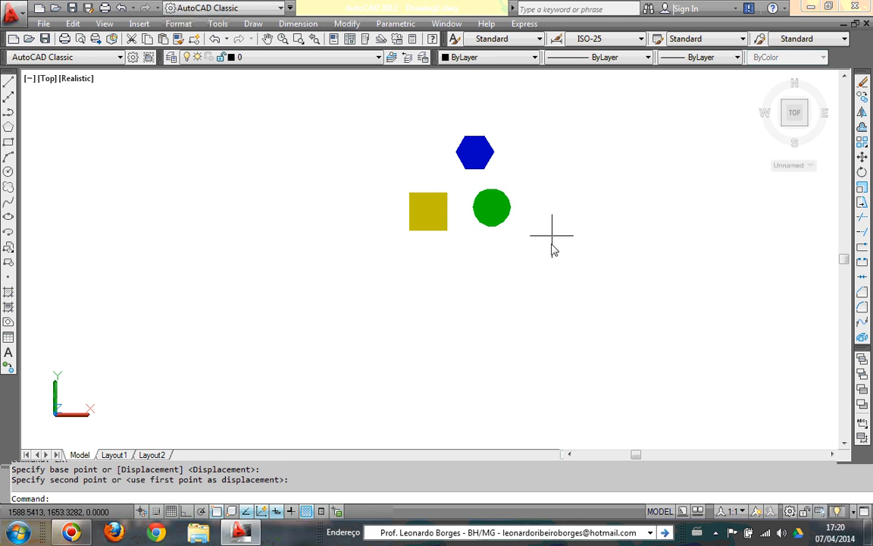
# Step: From a front view, move the green cylinder straight up 20 units along Z with Ortho on
pyautogui.keyDown('shift'); pyautogui.moveTo(548, 265); pyautogui.dragTo(589, 135, button='middle'); pyautogui.keyUp('shift')
pyautogui.click(499, 331)
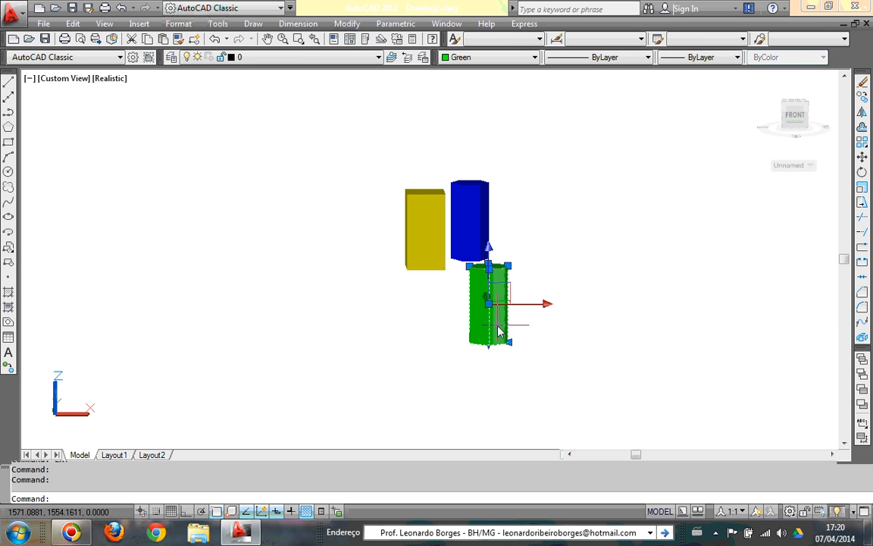
pyautogui.write('m')
pyautogui.press('Return')
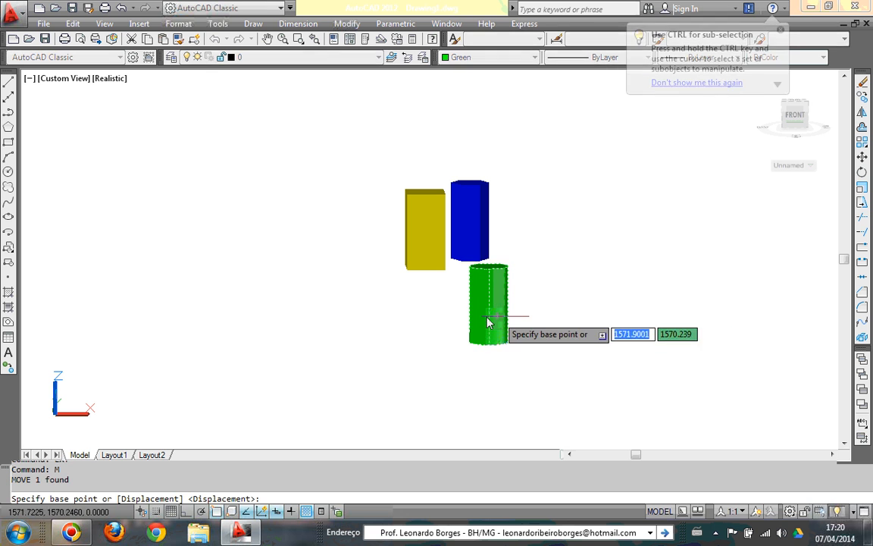
pyautogui.click(489, 323)
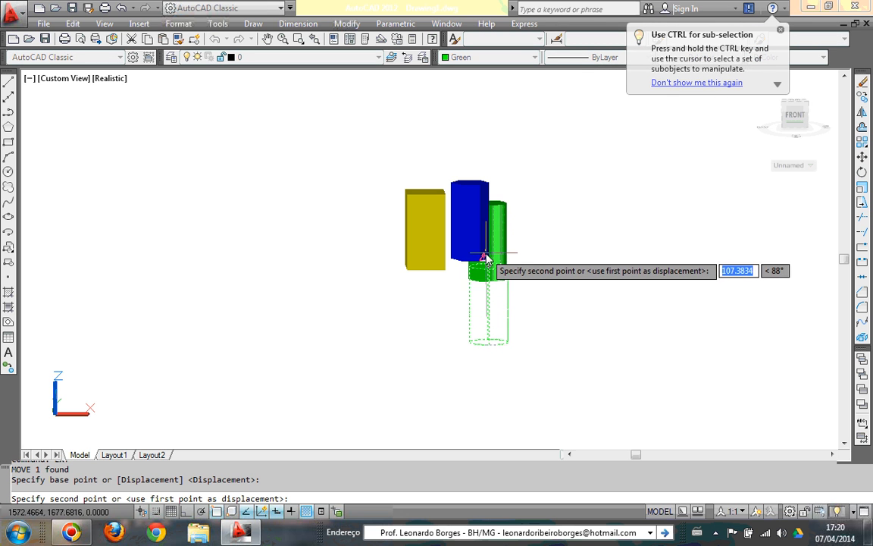
pyautogui.press('F8')
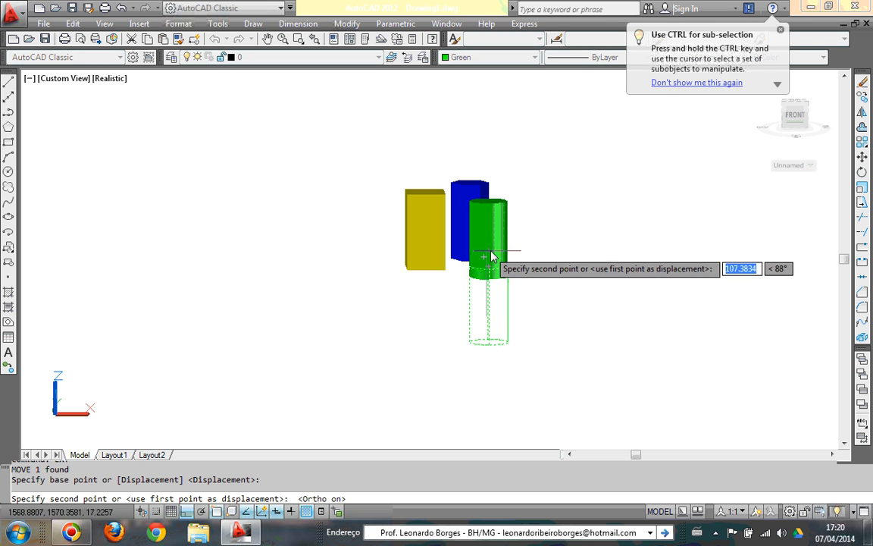
pyautogui.write('20')
pyautogui.press('Return')
pyautogui.press('Escape')
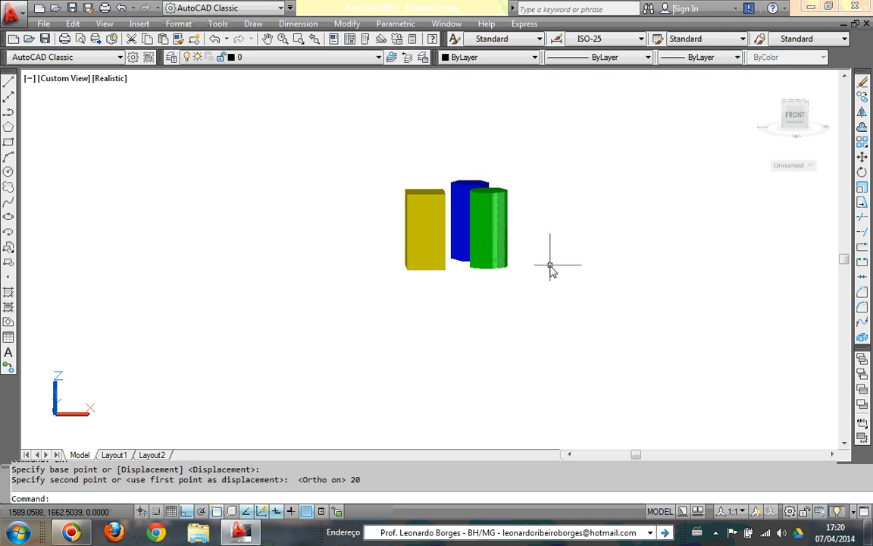
# Step: Orbit around the three solids, then set the viewport to the SE Isometric view
pyautogui.keyDown('shift'); pyautogui.moveTo(554, 269); pyautogui.dragTo(598, 297, button='middle'); pyautogui.keyUp('shift')
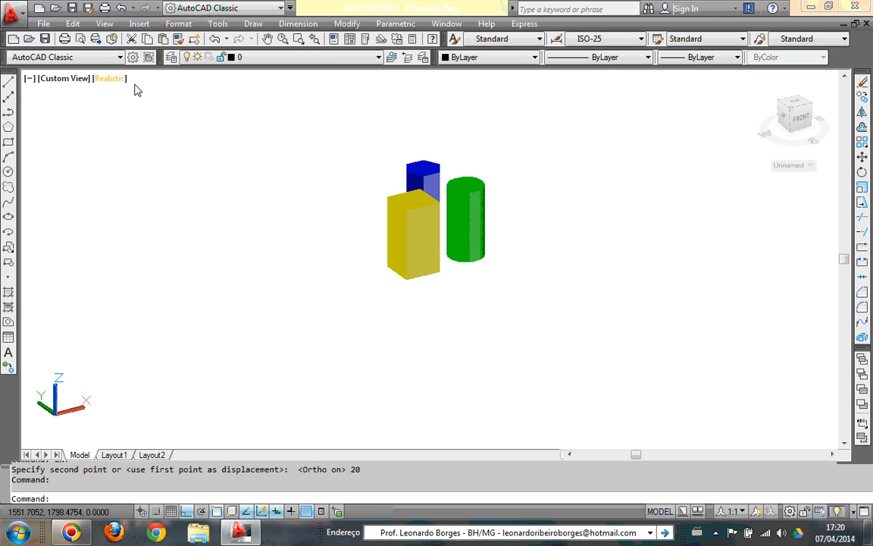
pyautogui.click(72, 80)
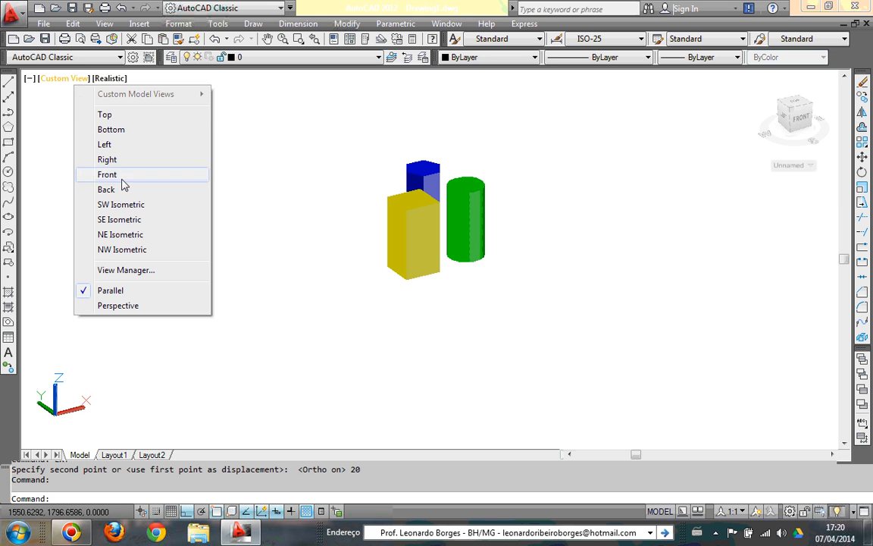
pyautogui.click(120, 220)
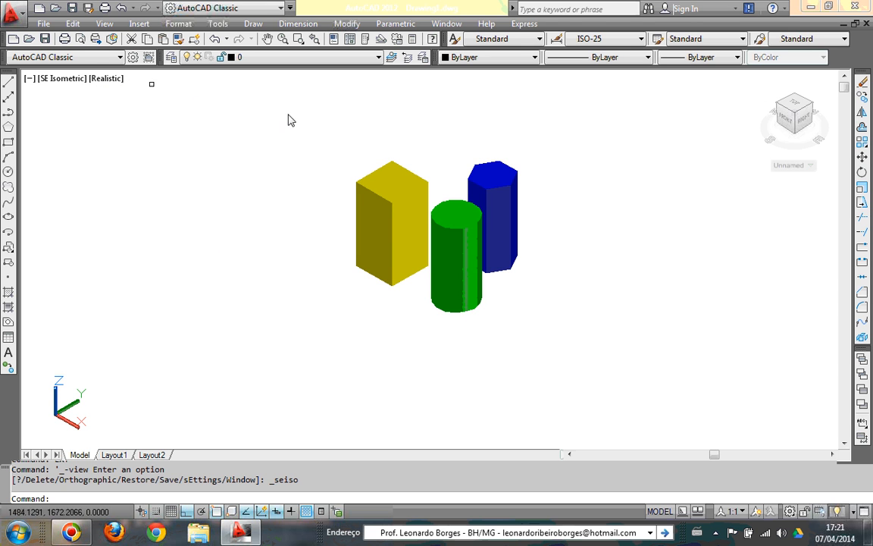
pyautogui.click(789, 512)
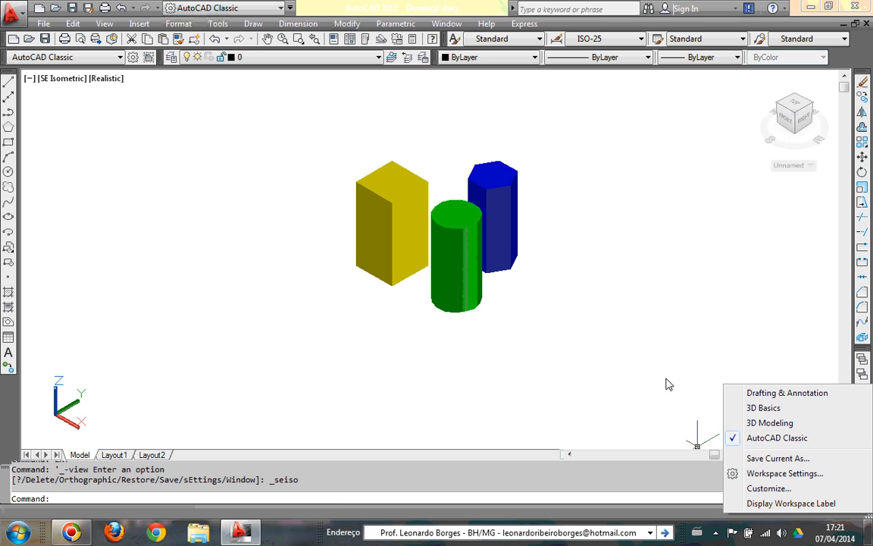
pyautogui.click(251, 260)
pyautogui.click(179, 191)
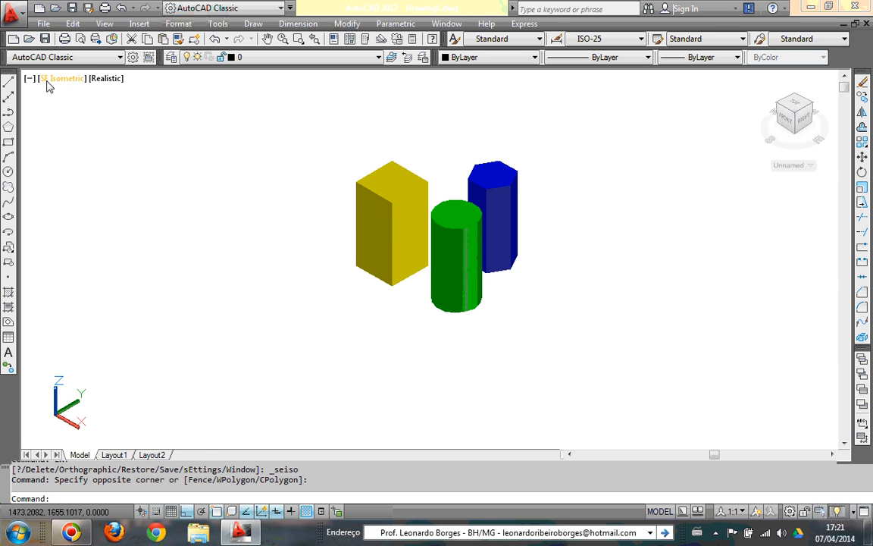
# Step: Set the viewport to the SW Isometric view and apply the X-Ray visual style to the three solids
pyautogui.click(106, 24)
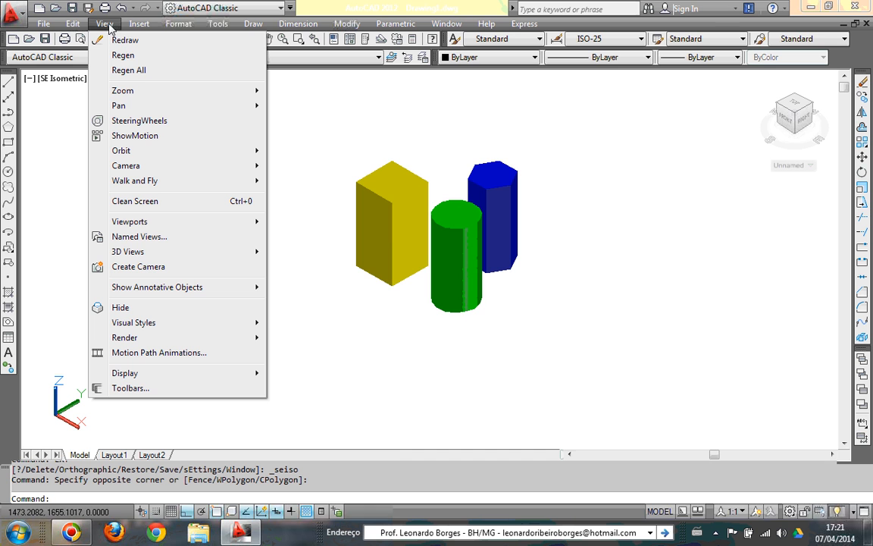
pyautogui.moveTo(138, 259)
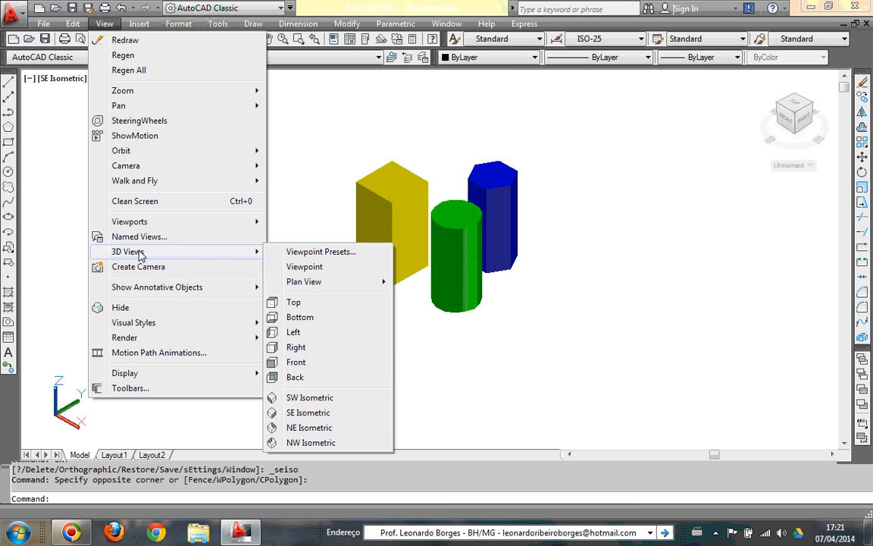
pyautogui.click(307, 401)
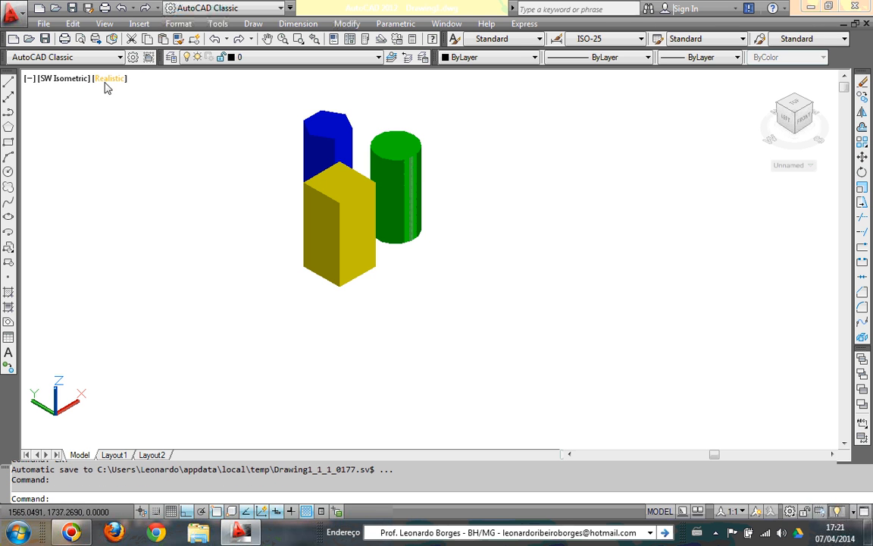
pyautogui.click(101, 28)
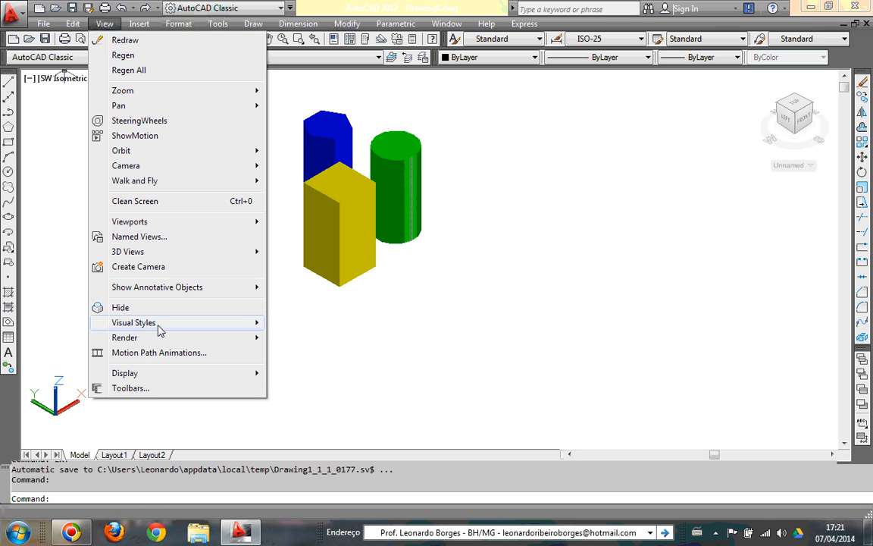
pyautogui.moveTo(160, 328)
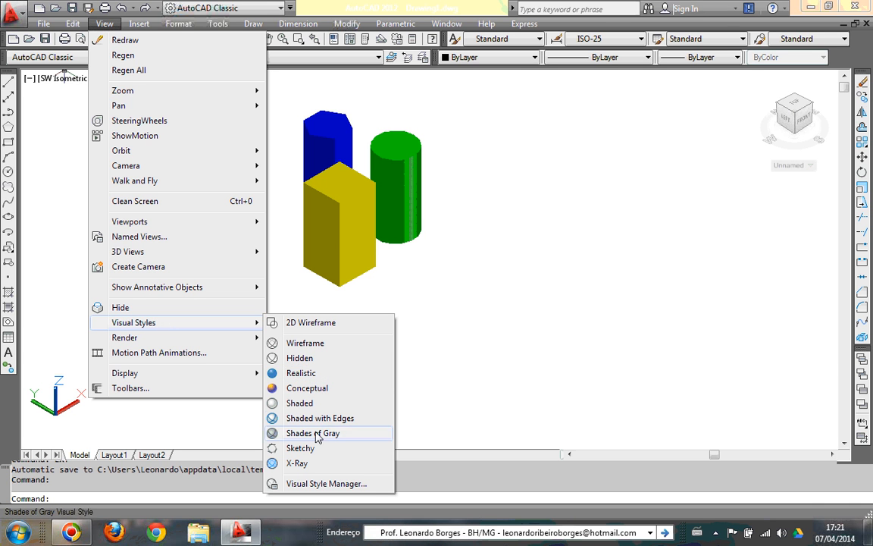
pyautogui.click(297, 463)
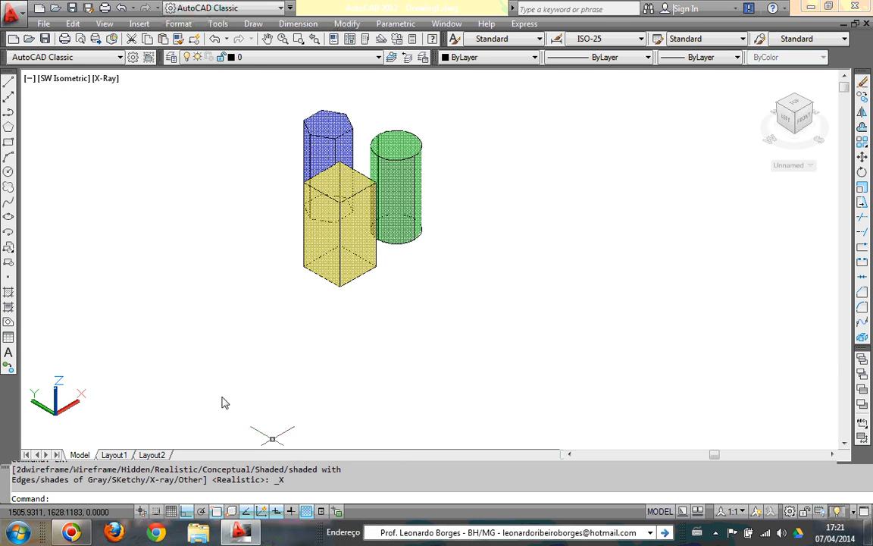
# Step: Apply the Realistic visual style and set the viewport to the SE Isometric view
pyautogui.click(104, 23)
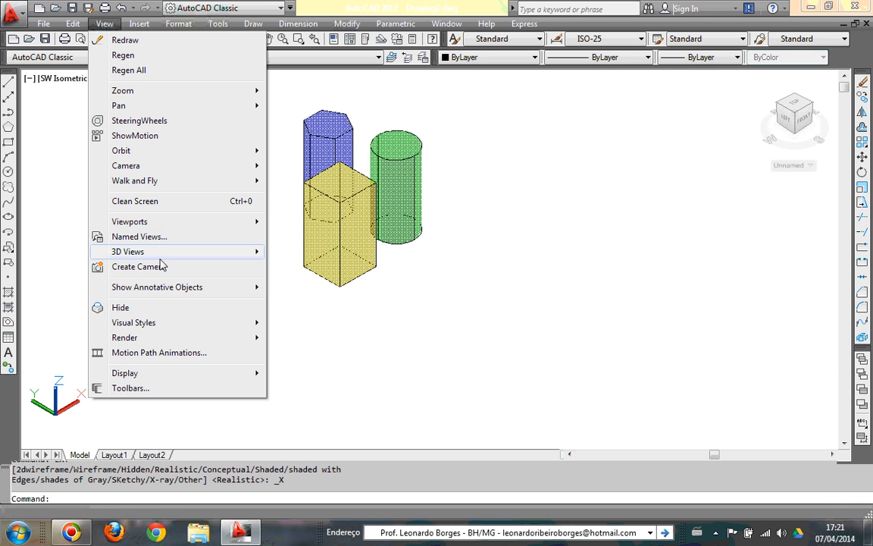
pyautogui.moveTo(161, 253)
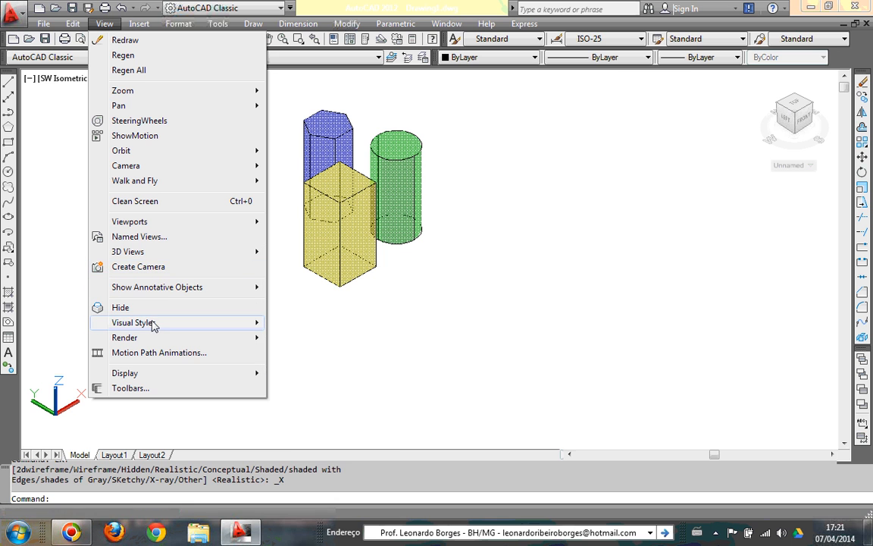
pyautogui.moveTo(153, 325)
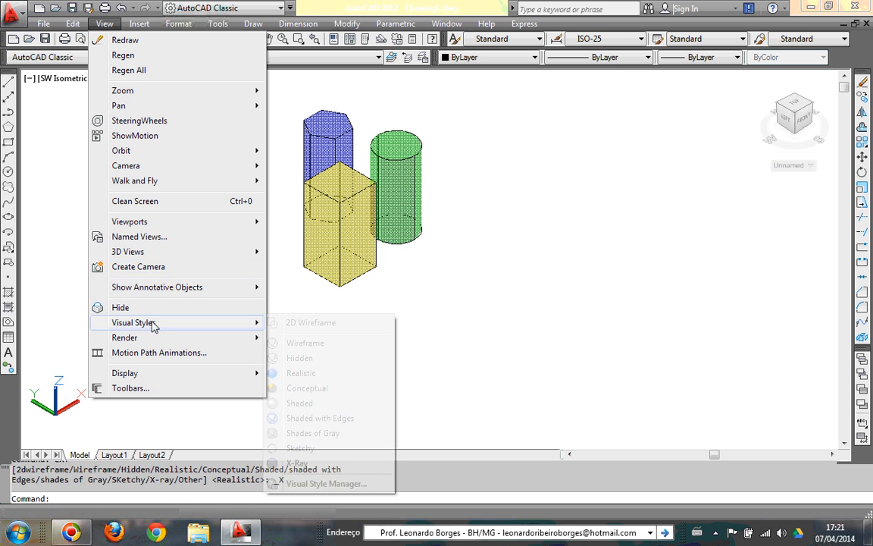
pyautogui.click(303, 372)
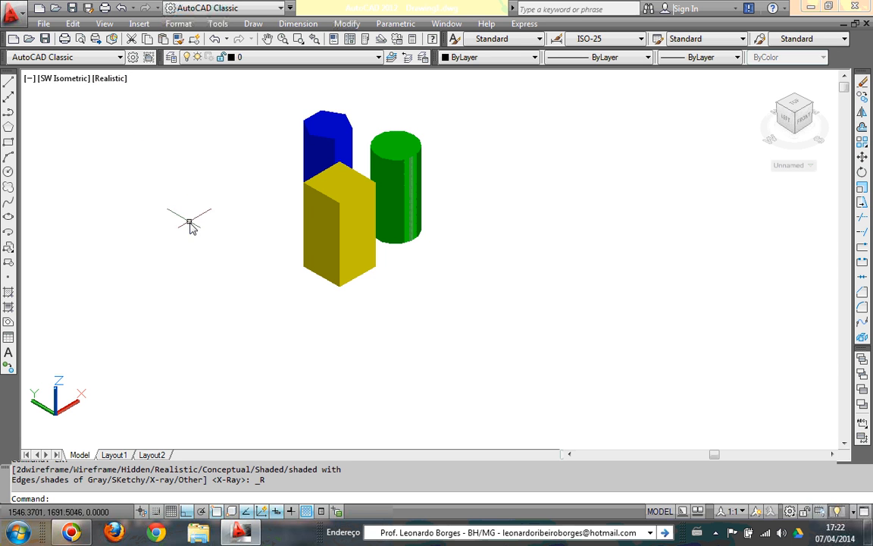
pyautogui.click(61, 79)
pyautogui.click(103, 219)
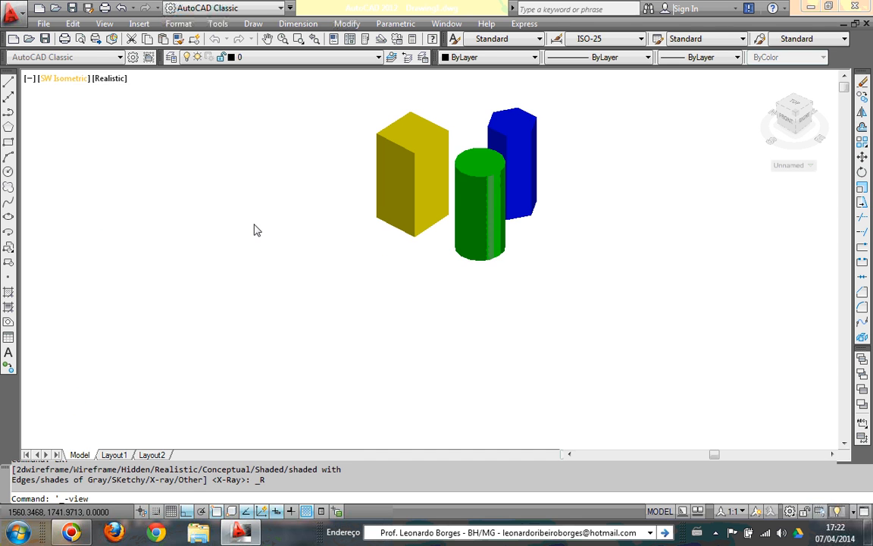
# Step: Set the coordinate system under the ViewCube to WCS
pyautogui.click(811, 166)
pyautogui.click(762, 171)
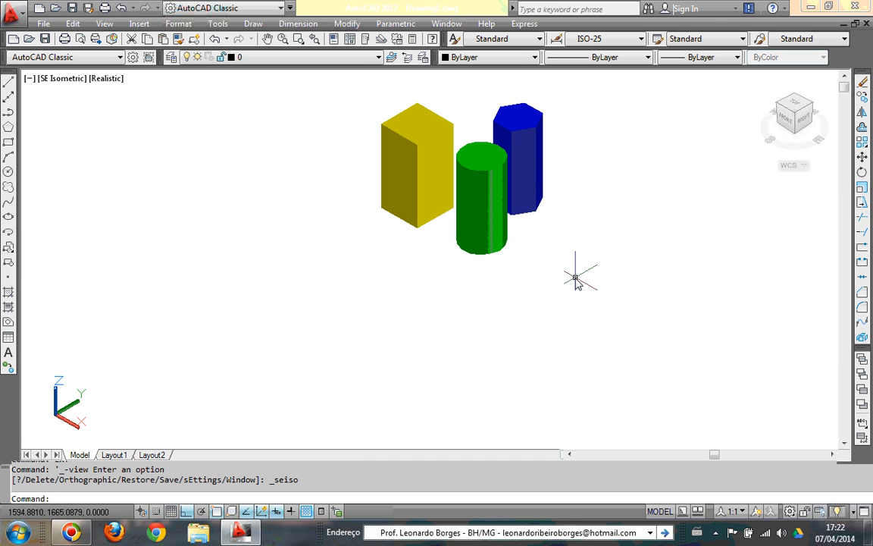
pyautogui.moveTo(573, 201); pyautogui.dragTo(512, 243, button='middle')
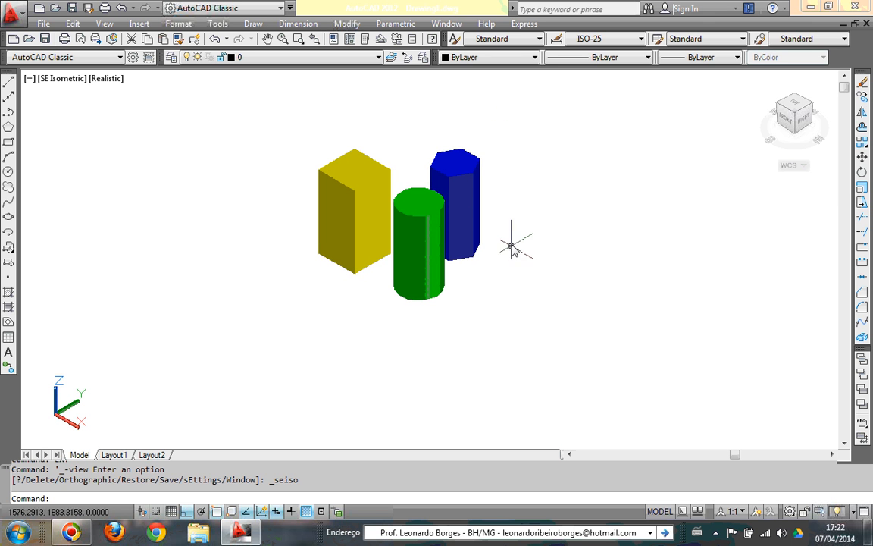
pyautogui.click(805, 169)
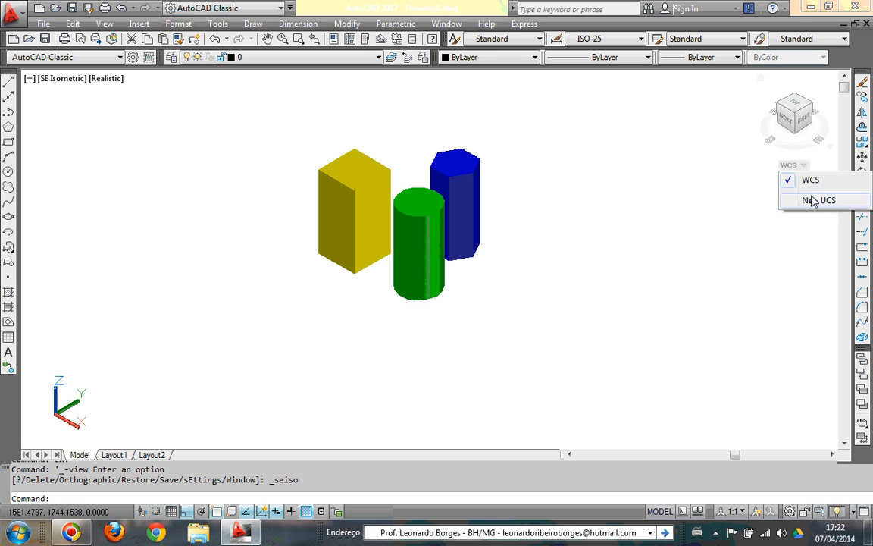
pyautogui.click(762, 185)
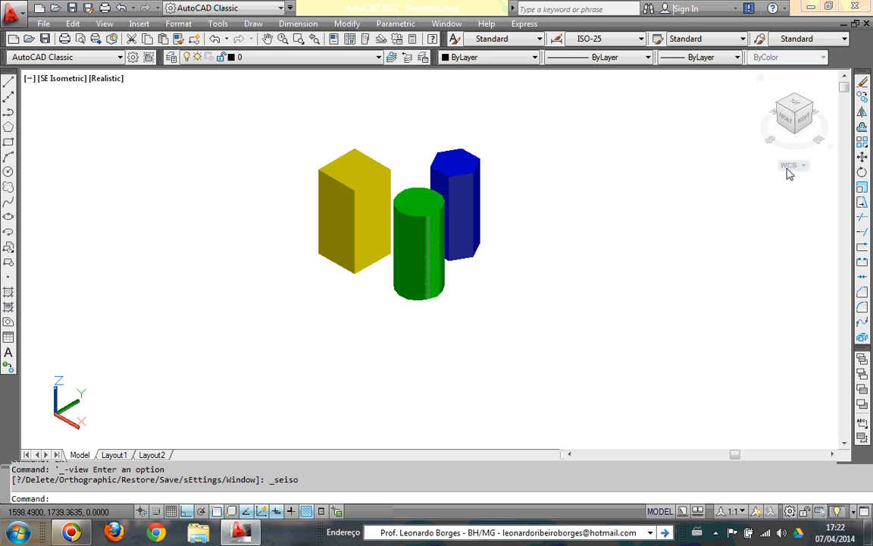
pyautogui.click(806, 169)
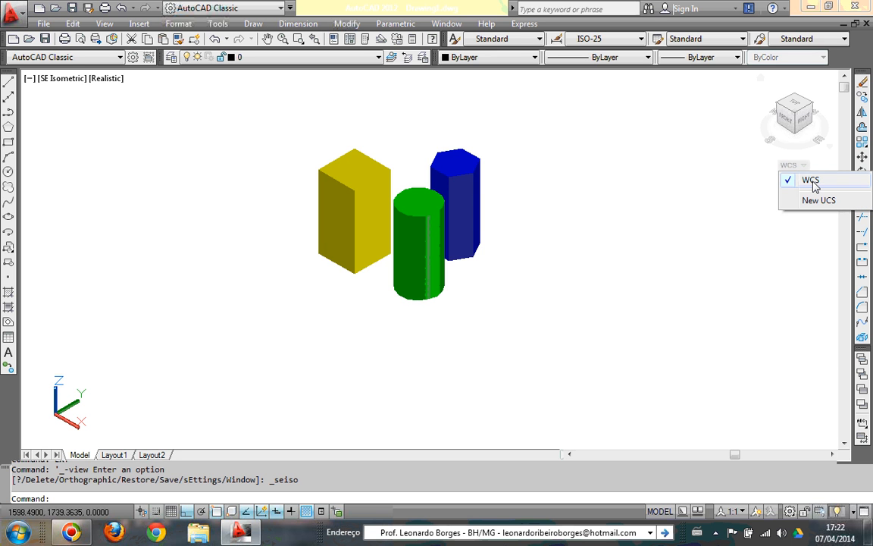
pyautogui.click(812, 182)
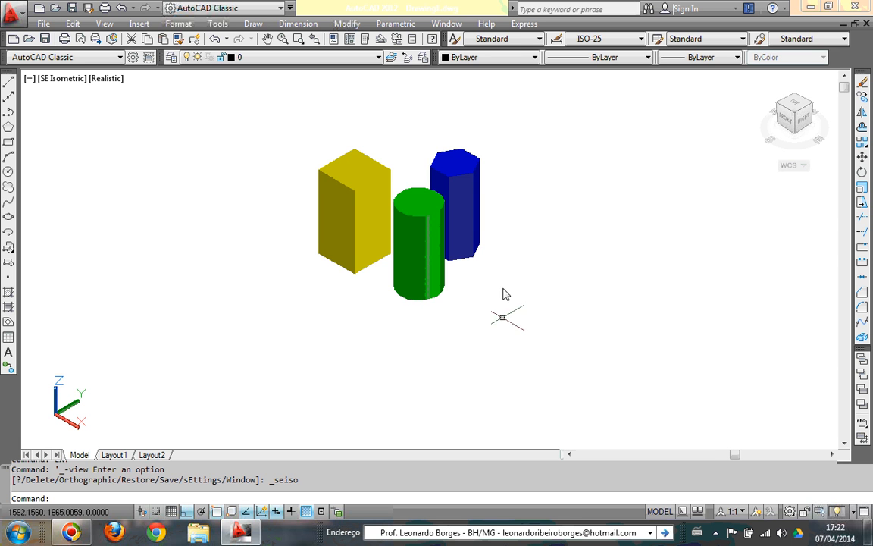
# Step: Zoom in on the three solids and orbit freehand to look at them from a lower angle near the right side
pyautogui.moveTo(502, 216); pyautogui.dragTo(498, 233, button='middle')
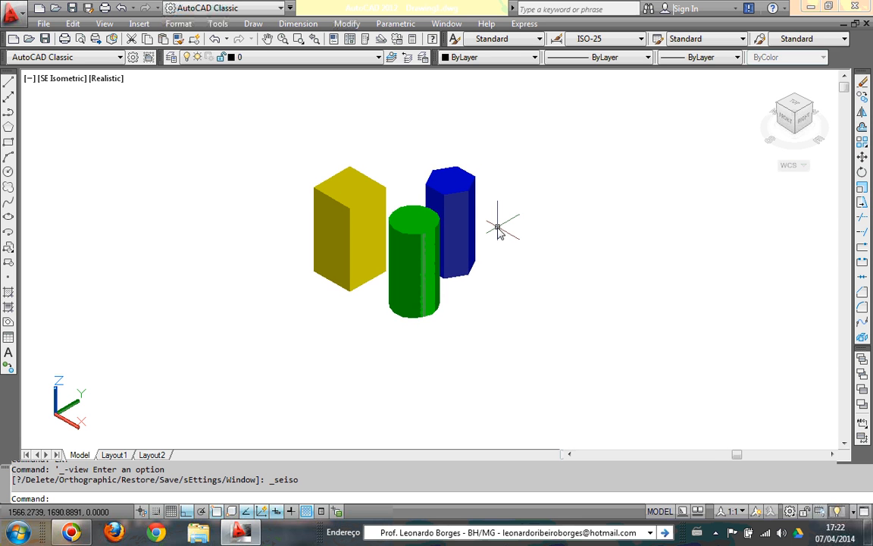
pyautogui.scroll(2, 496, 231)
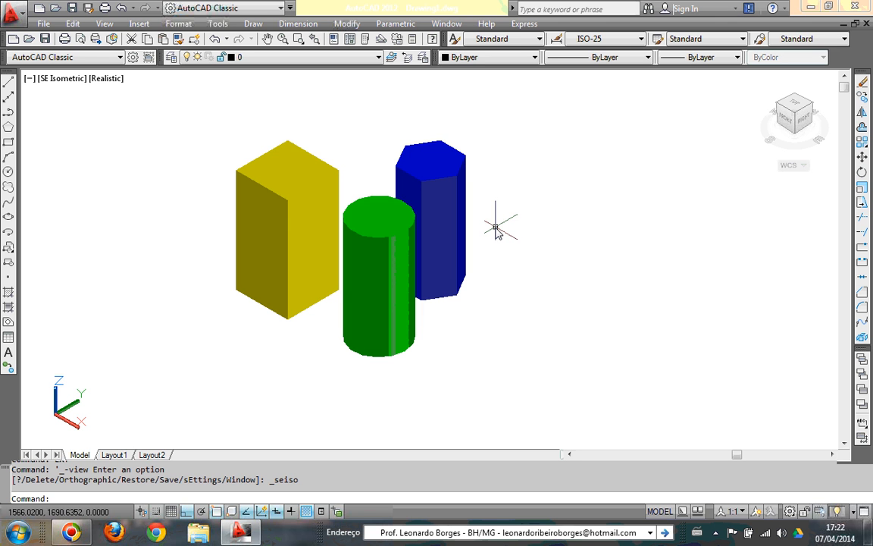
pyautogui.keyDown('shift'); pyautogui.moveTo(511, 218); pyautogui.dragTo(482, 242, button='middle'); pyautogui.keyUp('shift')
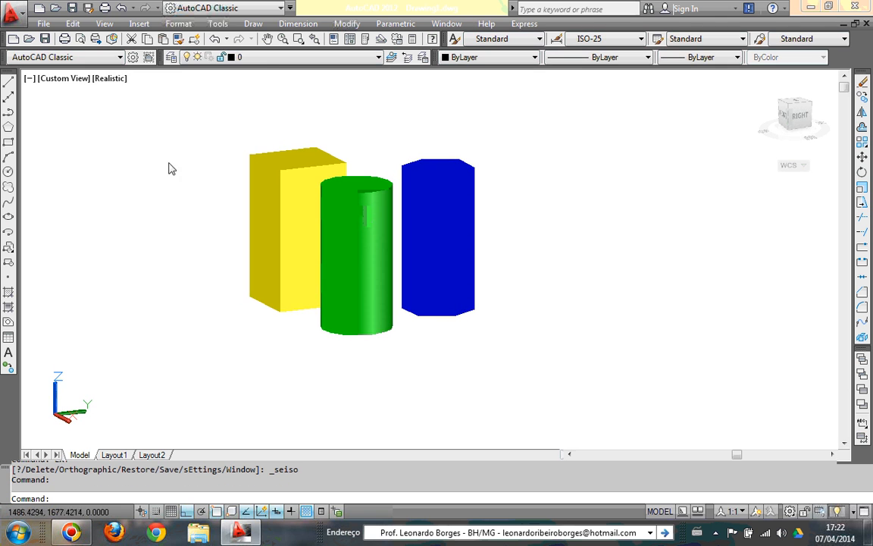
# Step: Inspect the three solids from below, behind and above with Constrained Orbit, then exit the command
pyautogui.click(105, 23)
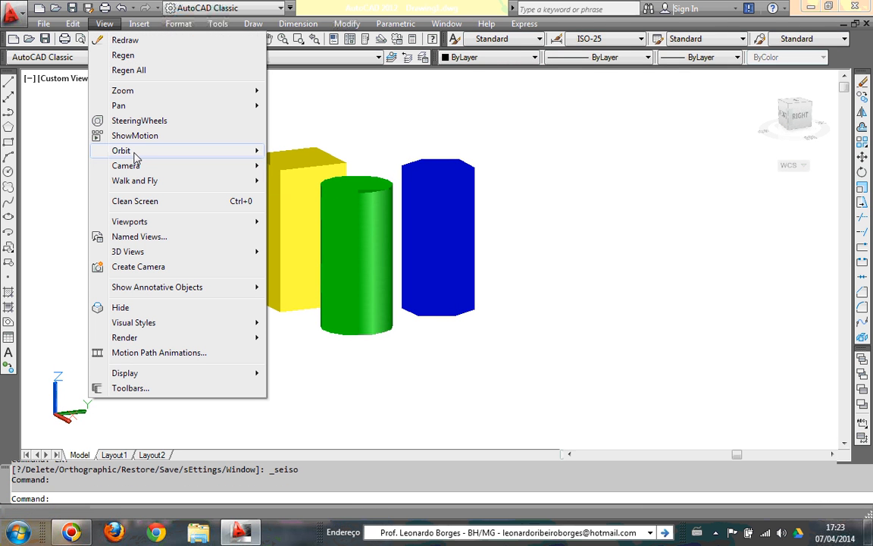
pyautogui.moveTo(133, 154)
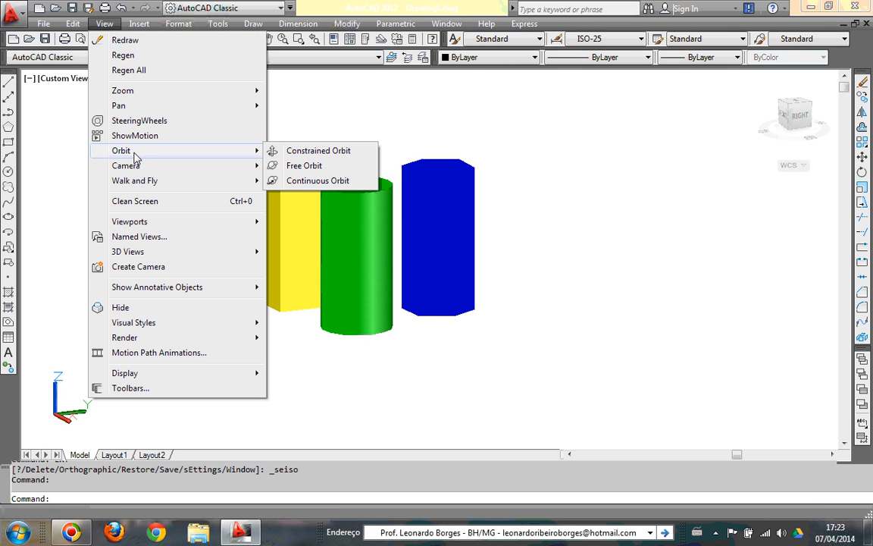
pyautogui.click(304, 154)
pyautogui.moveTo(474, 163); pyautogui.dragTo(404, 240)
pyautogui.moveTo(253, 178); pyautogui.dragTo(372, 106)
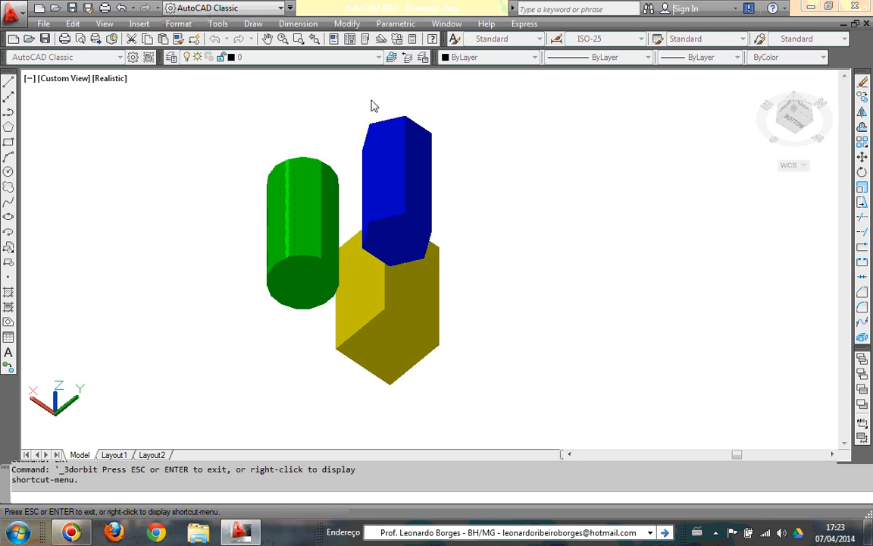
pyautogui.moveTo(360, 273); pyautogui.dragTo(366, 205)
pyautogui.moveTo(362, 152); pyautogui.dragTo(265, 316)
pyautogui.moveTo(513, 203); pyautogui.dragTo(538, 186)
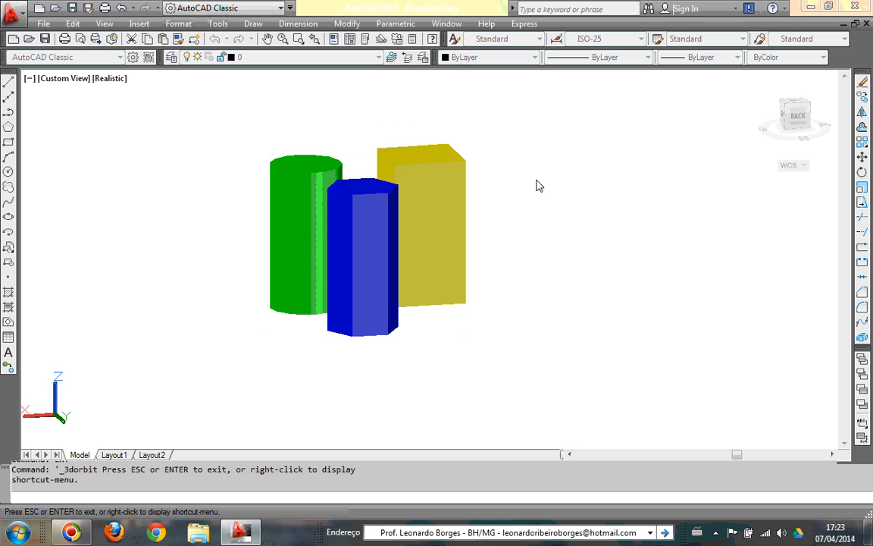
pyautogui.moveTo(483, 261); pyautogui.dragTo(310, 306)
pyautogui.moveTo(369, 300); pyautogui.dragTo(356, 327)
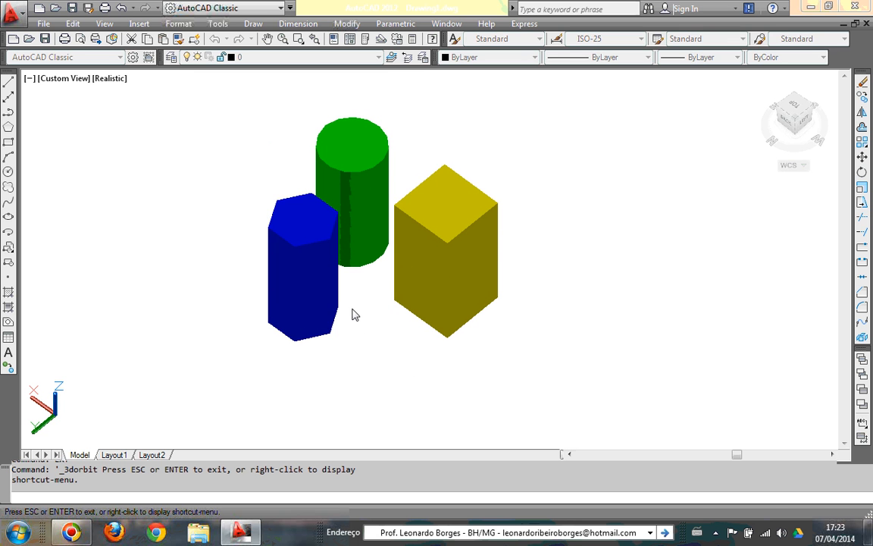
pyautogui.press('Escape')
# Step: Tumble the view of the three solids in several directions with Free Orbit, including rotations from the arcball handles, then exit
pyautogui.click(106, 24)
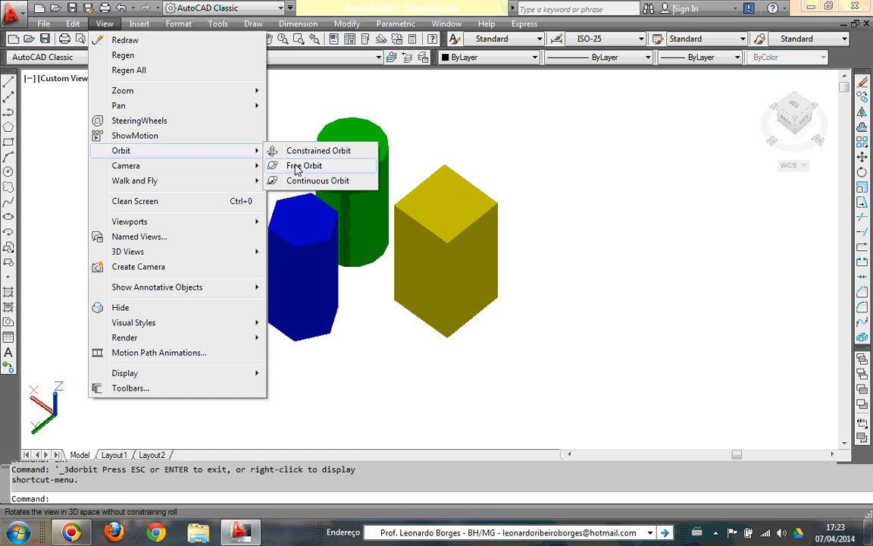
pyautogui.click(301, 166)
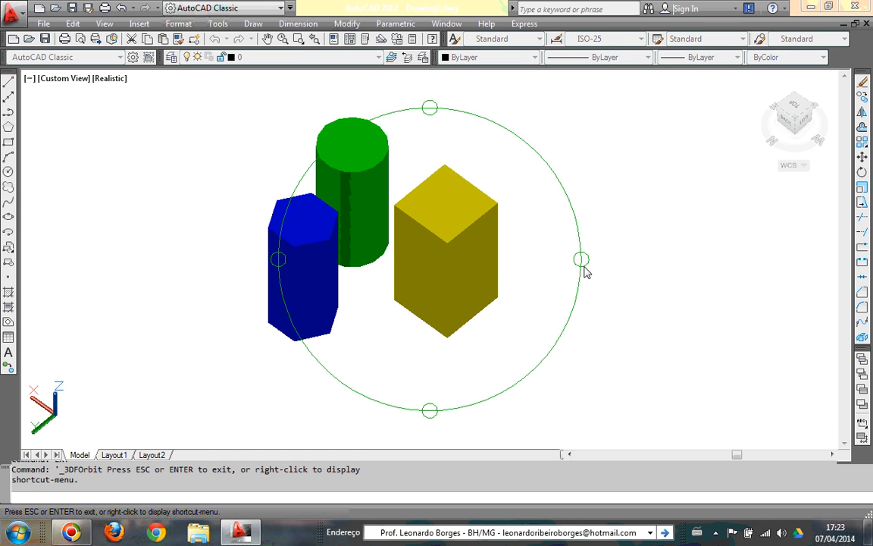
pyautogui.moveTo(573, 260); pyautogui.dragTo(599, 238)
pyautogui.moveTo(422, 366); pyautogui.dragTo(420, 108)
pyautogui.moveTo(365, 104); pyautogui.dragTo(514, 321)
pyautogui.moveTo(574, 271); pyautogui.dragTo(296, 238)
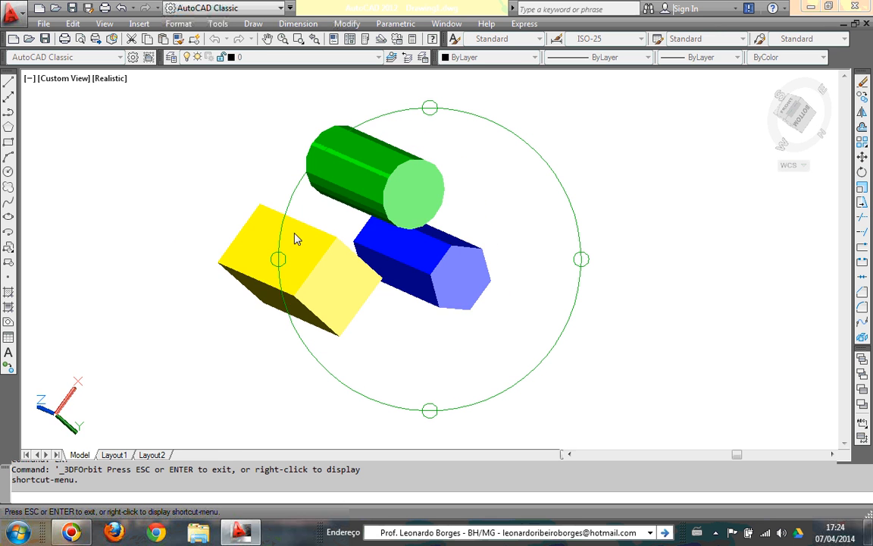
pyautogui.moveTo(341, 270); pyautogui.dragTo(402, 284, button='middle')
pyautogui.moveTo(580, 260); pyautogui.dragTo(388, 151)
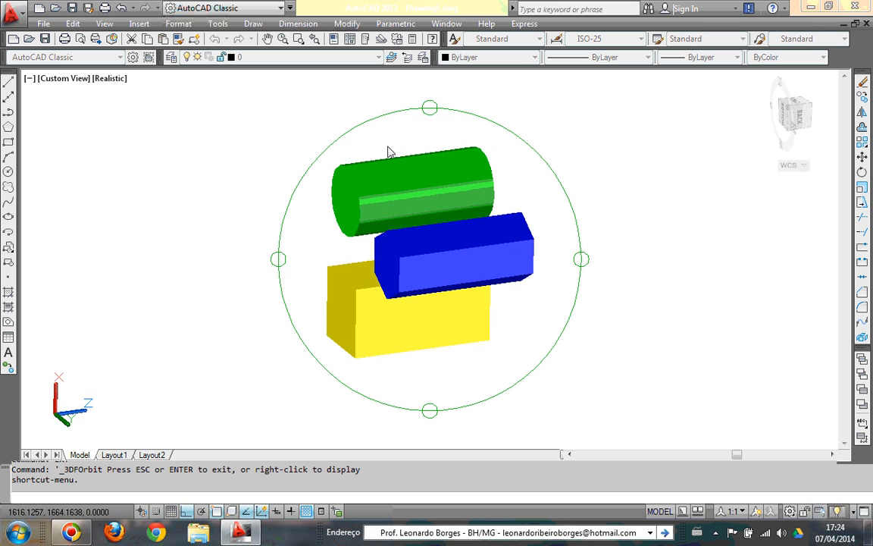
pyautogui.moveTo(276, 267); pyautogui.dragTo(577, 265)
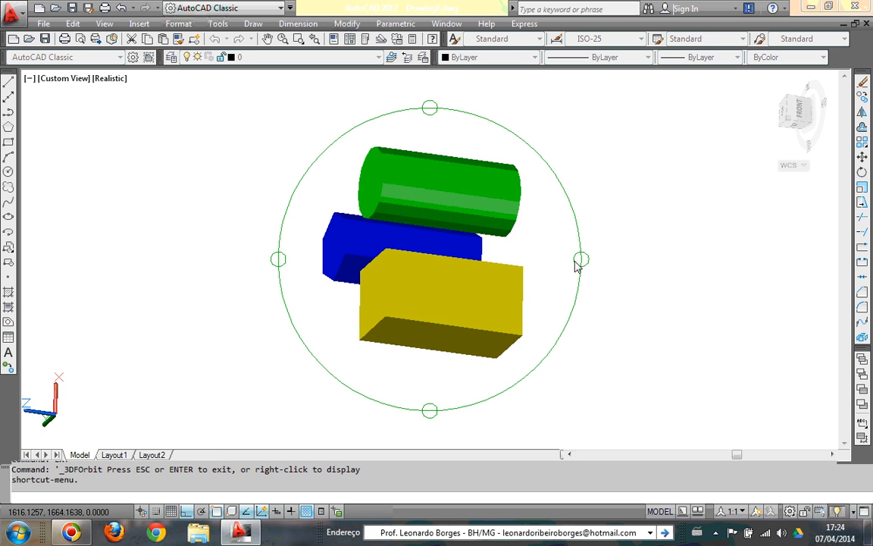
pyautogui.moveTo(492, 130); pyautogui.dragTo(401, 290)
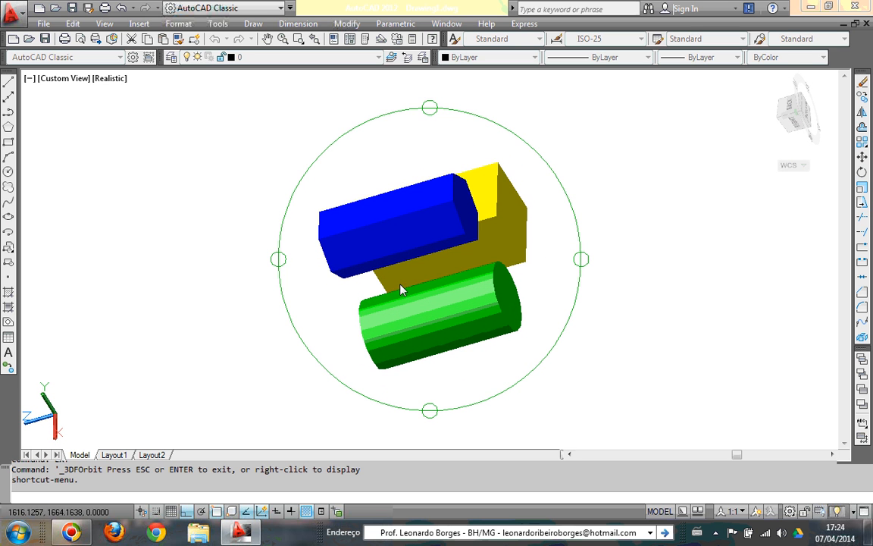
pyautogui.press('Escape')
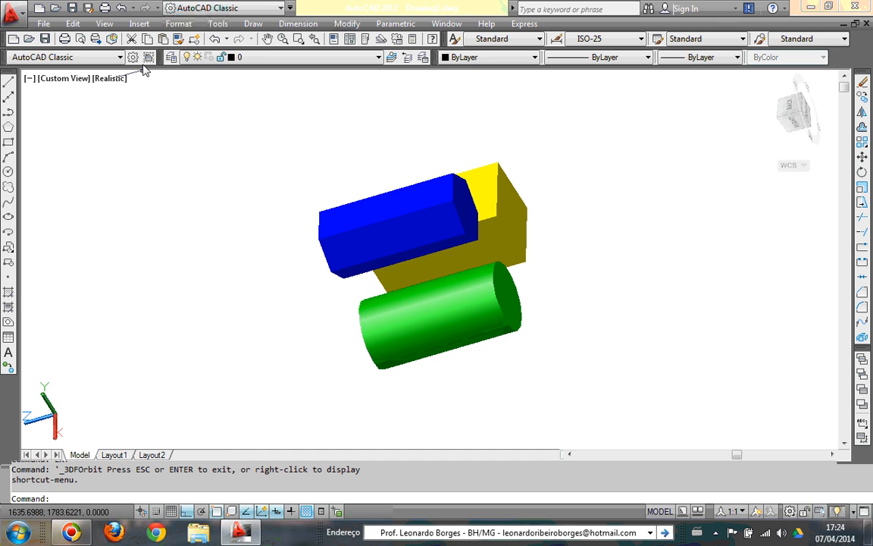
# Step: Start Continuous Orbit and set the view of the three solids spinning
pyautogui.click(105, 23)
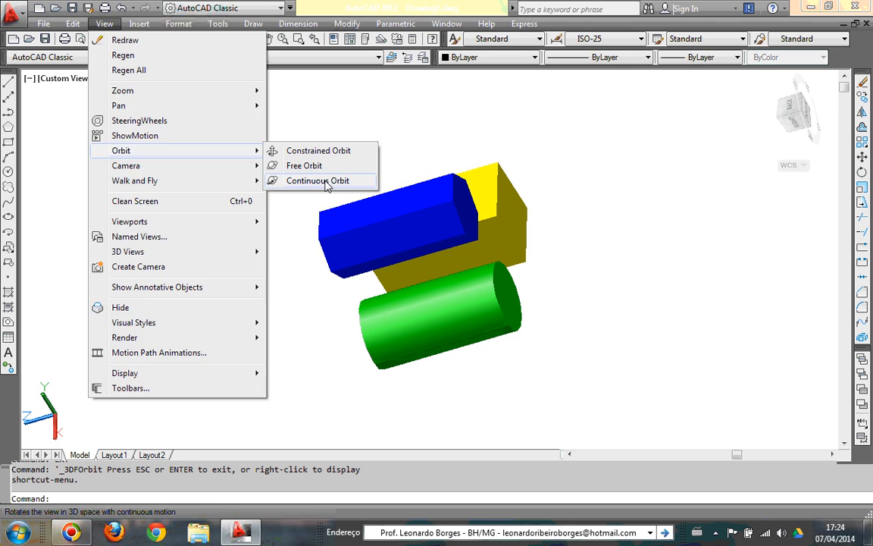
pyautogui.click(322, 180)
pyautogui.moveTo(427, 221); pyautogui.dragTo(472, 239)
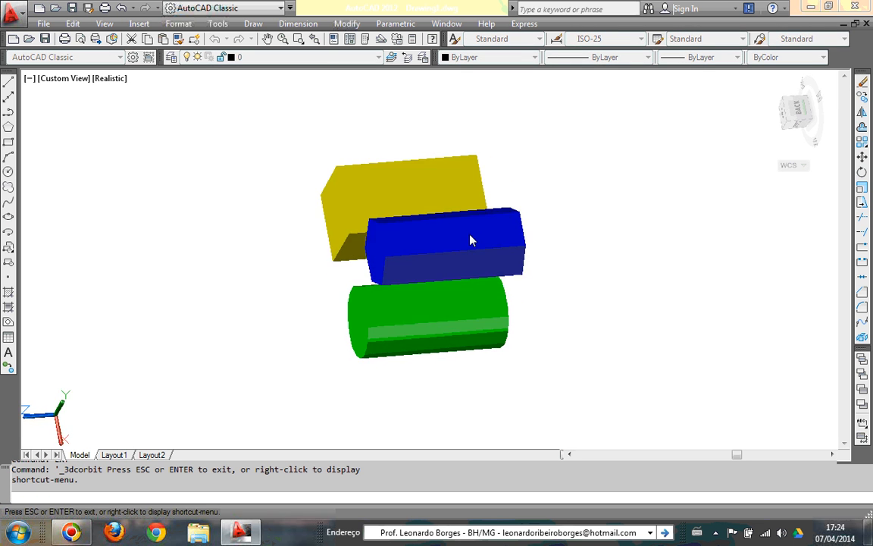